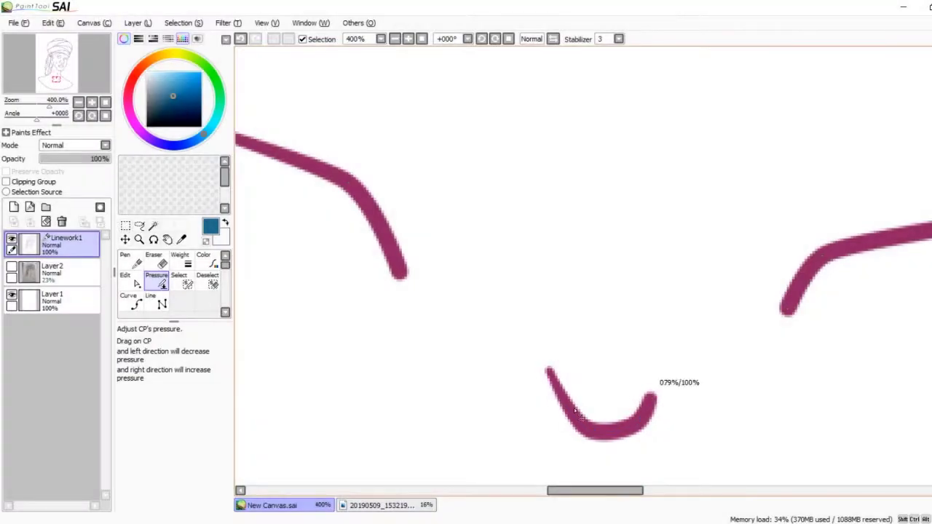
Step: Vary the line pressure along the neck, shoulder and bust outlines, thickening the curves and tapering the ends
{"action": "scroll", "coordinate": [698, 351], "scroll_direction": "down", "scroll_amount": 3}
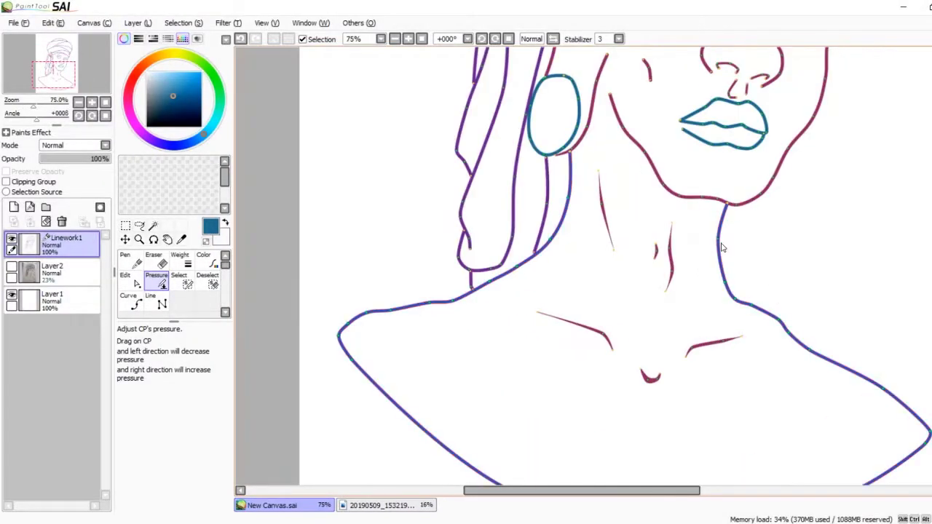
{"action": "scroll", "coordinate": [855, 415], "scroll_direction": "down", "scroll_amount": 2}
{"action": "scroll", "coordinate": [488, 265], "scroll_direction": "up", "scroll_amount": 2}
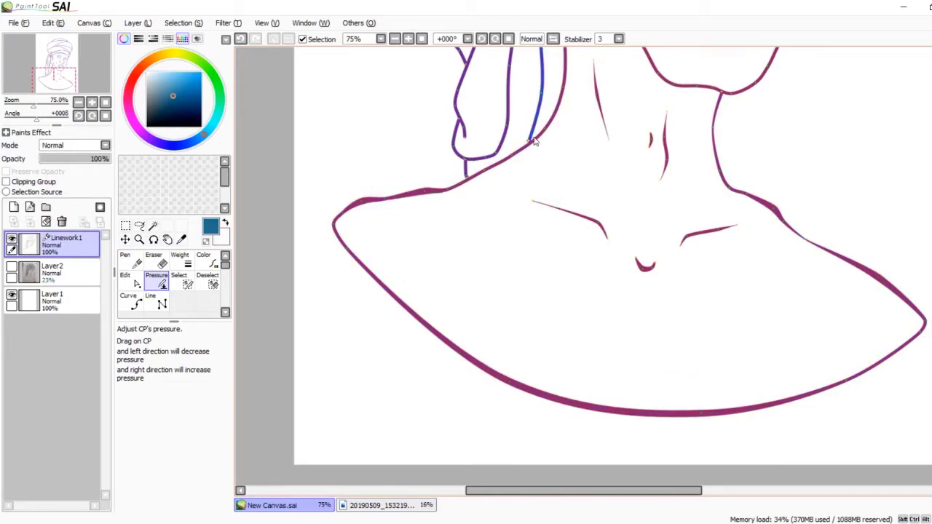
{"action": "scroll", "coordinate": [647, 249], "scroll_direction": "down", "scroll_amount": 2}
{"action": "scroll", "coordinate": [618, 125], "scroll_direction": "up", "scroll_amount": 3}
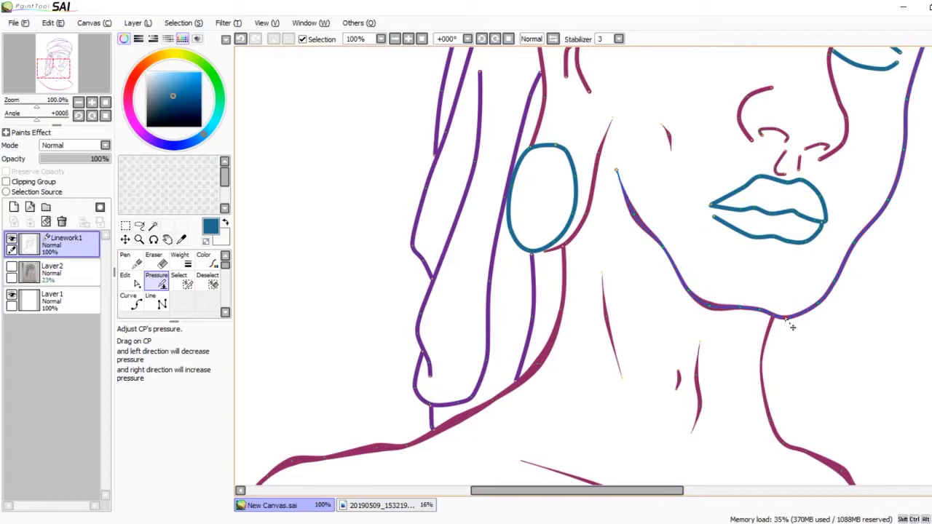
Step: Vary the pressure of the jaw and nose lines and taper the outer end of the lower lip line
{"action": "scroll", "coordinate": [597, 334], "scroll_direction": "down", "scroll_amount": 2}
{"action": "scroll", "coordinate": [758, 218], "scroll_direction": "up", "scroll_amount": 2}
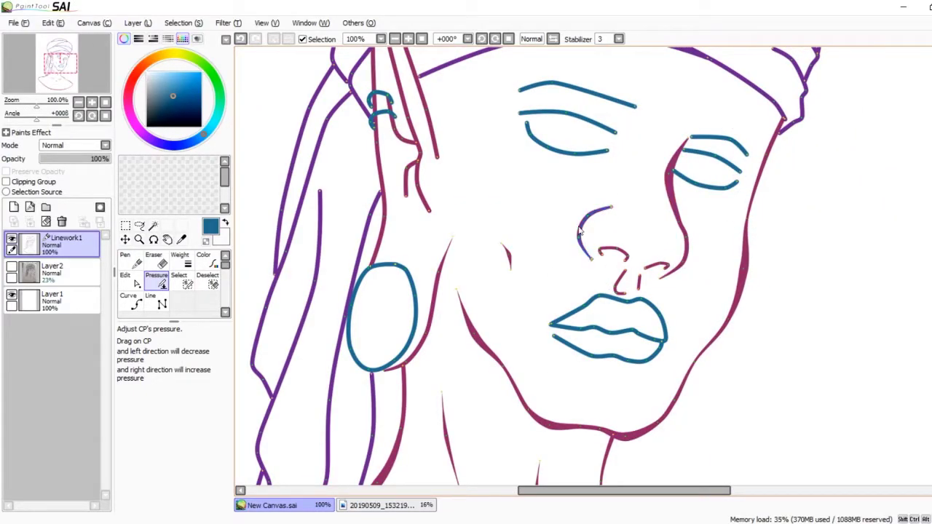
{"action": "scroll", "coordinate": [585, 235], "scroll_direction": "up", "scroll_amount": 2}
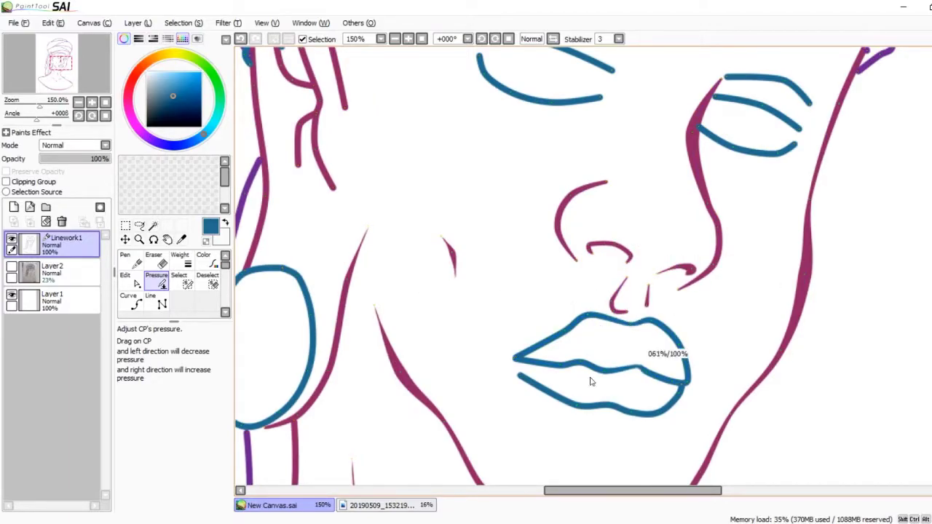
{"action": "left_click_drag", "start_coordinate": [515, 394], "coordinate": [518, 395]}
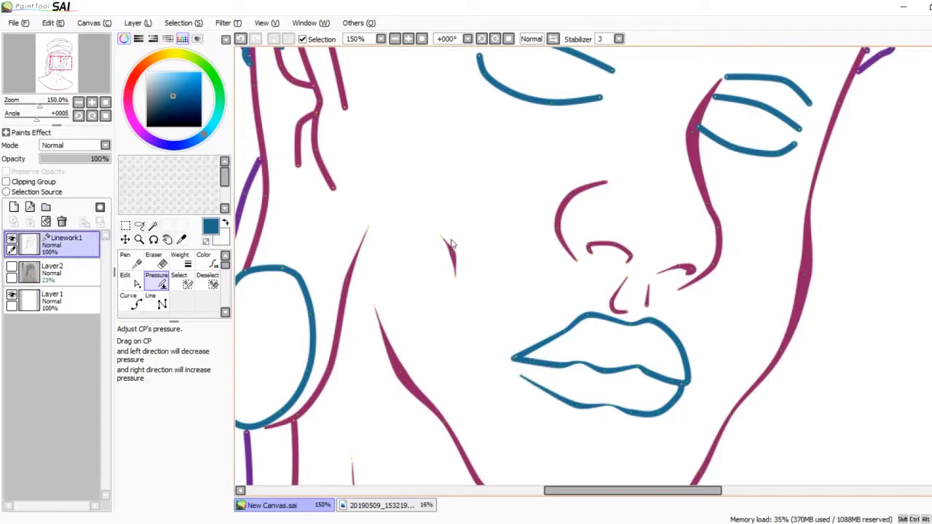
Step: Taper the loose ends of the ear's inner lines with the Pressure tool
{"action": "left_click_drag", "start_coordinate": [450, 243], "coordinate": [483, 269]}
{"action": "scroll", "coordinate": [503, 235], "scroll_direction": "down", "scroll_amount": 2}
{"action": "scroll", "coordinate": [556, 318], "scroll_direction": "up", "scroll_amount": 5}
{"action": "left_click_drag", "start_coordinate": [386, 375], "coordinate": [503, 343]}
{"action": "left_click_drag", "start_coordinate": [611, 301], "coordinate": [611, 301]}
{"action": "scroll", "coordinate": [611, 302], "scroll_direction": "down", "scroll_amount": 4}
{"action": "scroll", "coordinate": [556, 338], "scroll_direction": "up", "scroll_amount": 3}
{"action": "scroll", "coordinate": [510, 336], "scroll_direction": "down", "scroll_amount": 2}
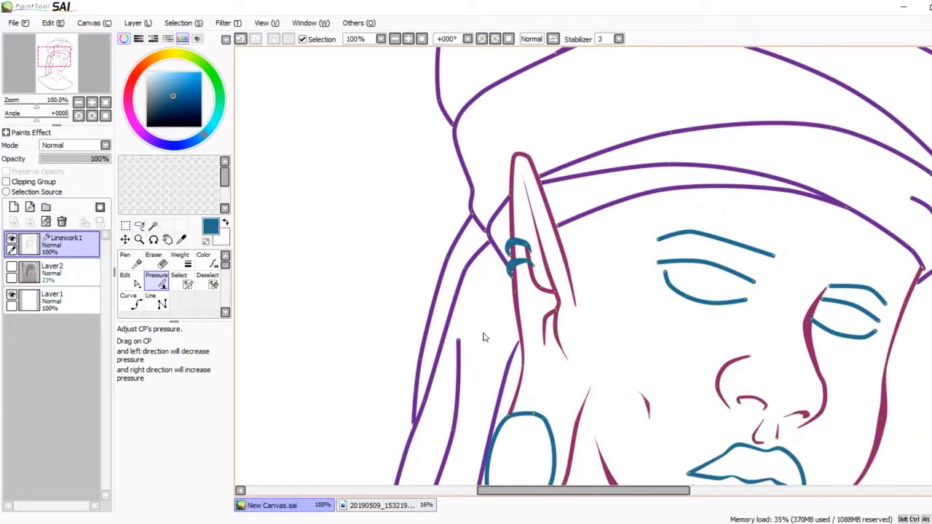
Step: Vary the pressure of the hanging scarf's fold lines, thickening the upper bends and tapering the loose ends
{"action": "left_click_drag", "start_coordinate": [477, 342], "coordinate": [477, 342]}
{"action": "scroll", "coordinate": [488, 306], "scroll_direction": "down", "scroll_amount": 3}
{"action": "left_click_drag", "start_coordinate": [359, 300], "coordinate": [358, 301]}
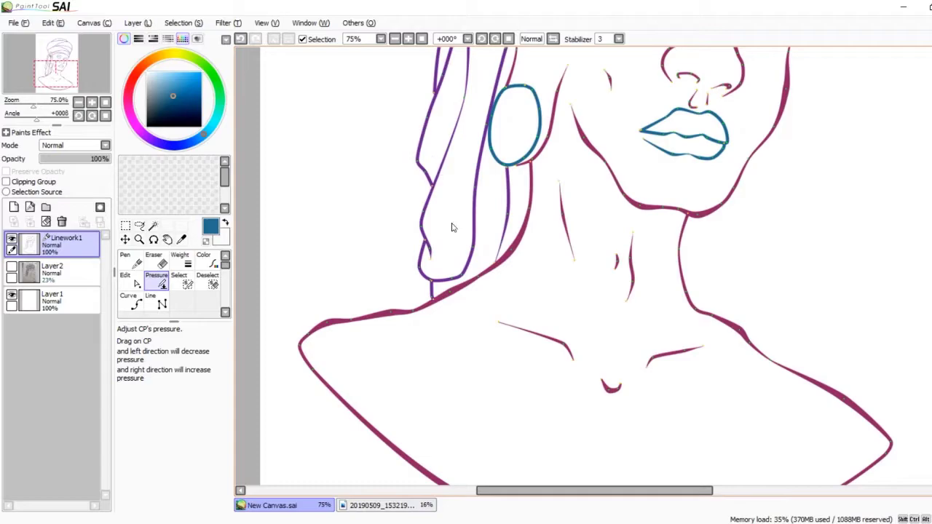
{"action": "scroll", "coordinate": [448, 161], "scroll_direction": "up", "scroll_amount": 3}
{"action": "scroll", "coordinate": [471, 203], "scroll_direction": "up", "scroll_amount": 3}
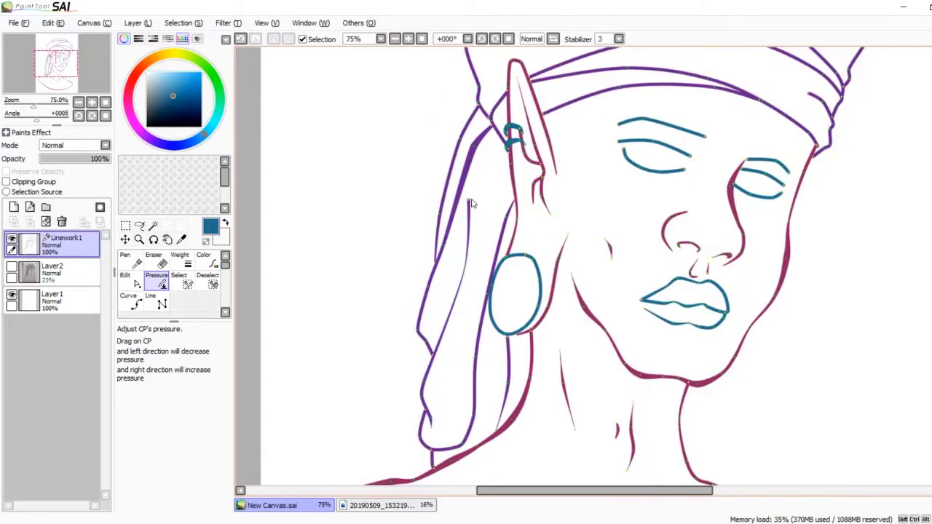
{"action": "scroll", "coordinate": [451, 355], "scroll_direction": "down", "scroll_amount": 2}
{"action": "scroll", "coordinate": [459, 219], "scroll_direction": "up", "scroll_amount": 2}
{"action": "scroll", "coordinate": [461, 183], "scroll_direction": "down", "scroll_amount": 3}
{"action": "scroll", "coordinate": [441, 248], "scroll_direction": "up", "scroll_amount": 3}
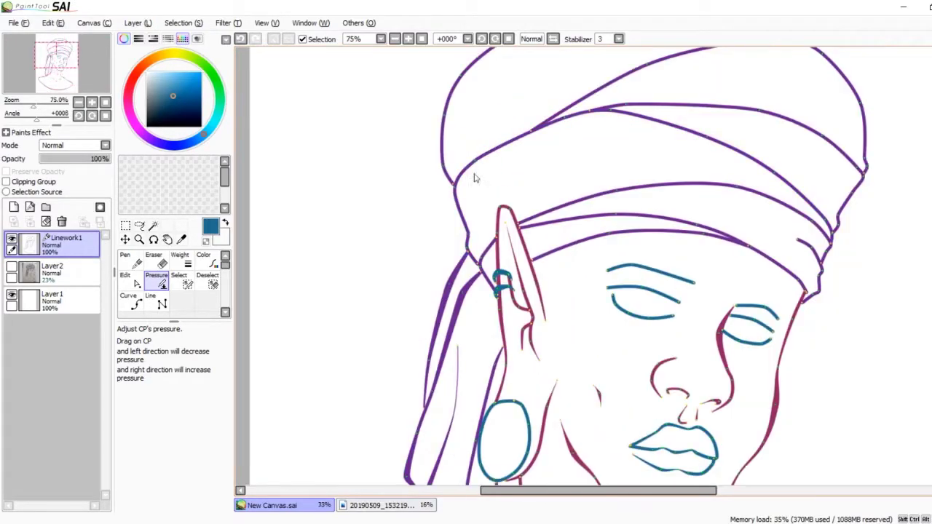
Step: Thicken the middles of the turban's fold and outline curves and thin selected ends with the Pressure tool
{"action": "left_click_drag", "start_coordinate": [624, 194], "coordinate": [753, 230]}
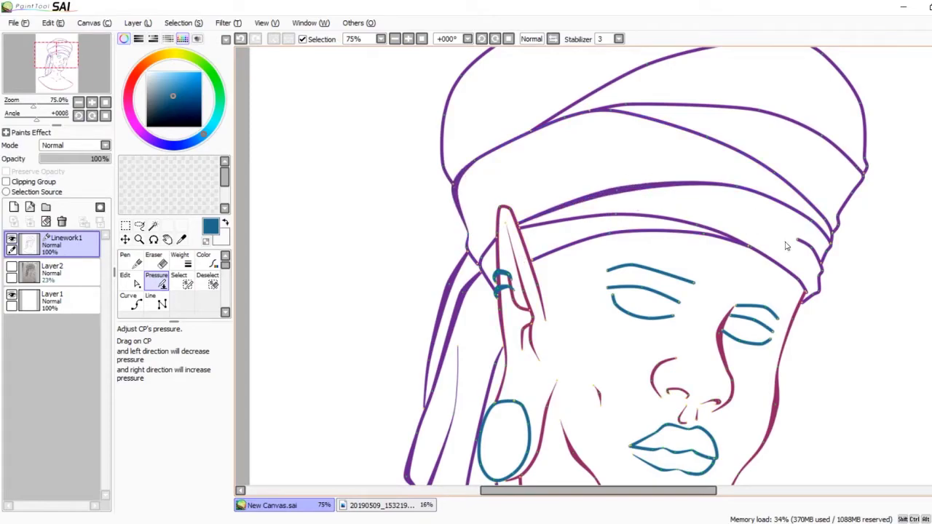
{"action": "left_click_drag", "start_coordinate": [611, 218], "coordinate": [721, 218]}
{"action": "left_click_drag", "start_coordinate": [709, 145], "coordinate": [624, 170]}
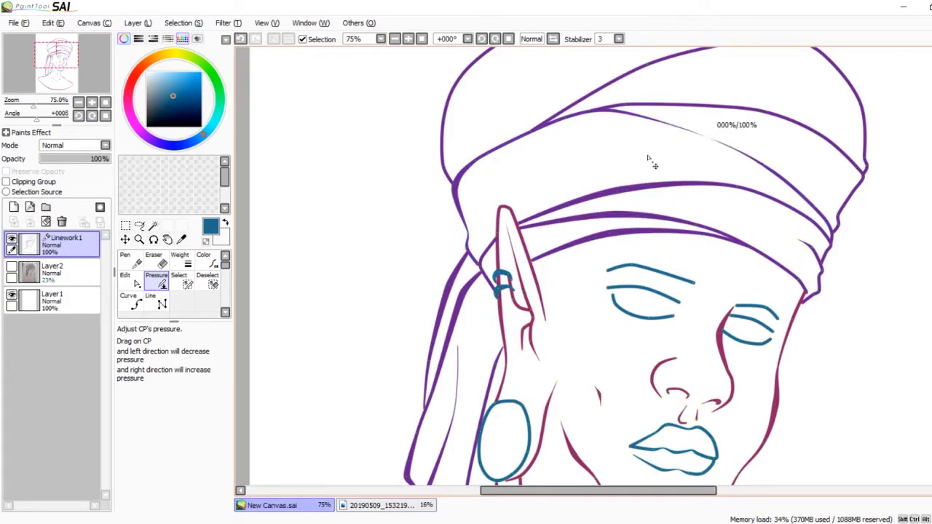
{"action": "mouse_move", "coordinate": [742, 151]}
{"action": "left_mouse_down"}
{"action": "mouse_move", "coordinate": [819, 100]}
{"action": "mouse_move", "coordinate": [772, 103]}
{"action": "left_mouse_up"}
{"action": "mouse_move", "coordinate": [654, 66]}
{"action": "left_mouse_down"}
{"action": "mouse_move", "coordinate": [697, 170]}
{"action": "mouse_move", "coordinate": [603, 131]}
{"action": "mouse_move", "coordinate": [581, 186]}
{"action": "left_mouse_up"}
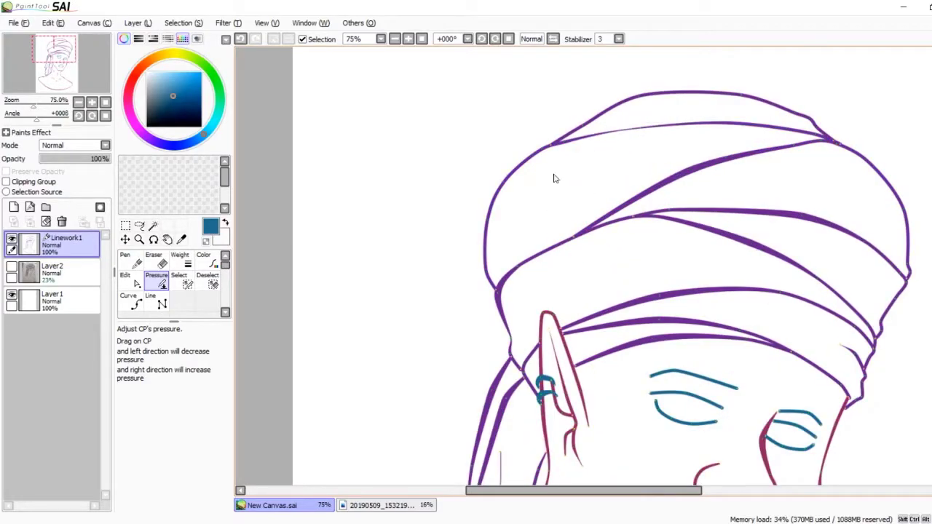
{"action": "left_click_drag", "start_coordinate": [912, 215], "coordinate": [812, 292]}
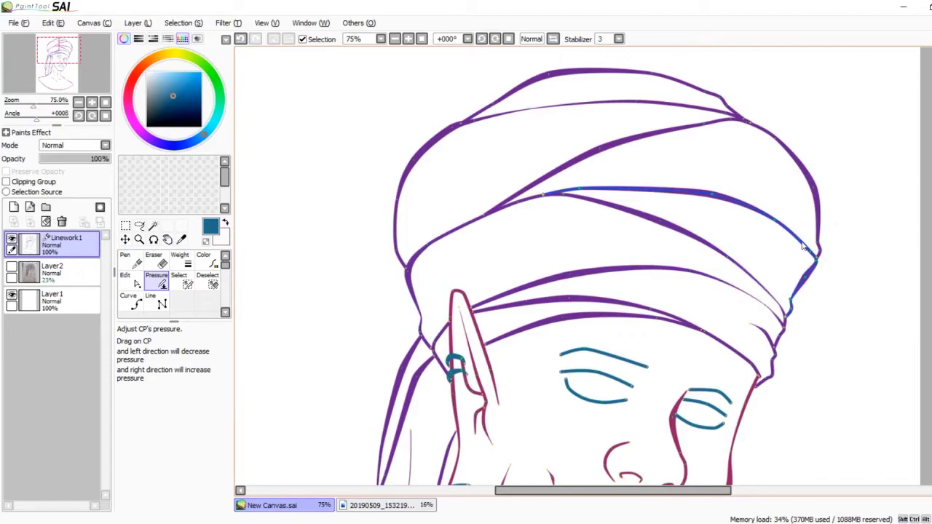
{"action": "mouse_move", "coordinate": [650, 103]}
{"action": "left_mouse_down"}
{"action": "mouse_move", "coordinate": [699, 102]}
{"action": "mouse_move", "coordinate": [814, 137]}
{"action": "left_mouse_up"}
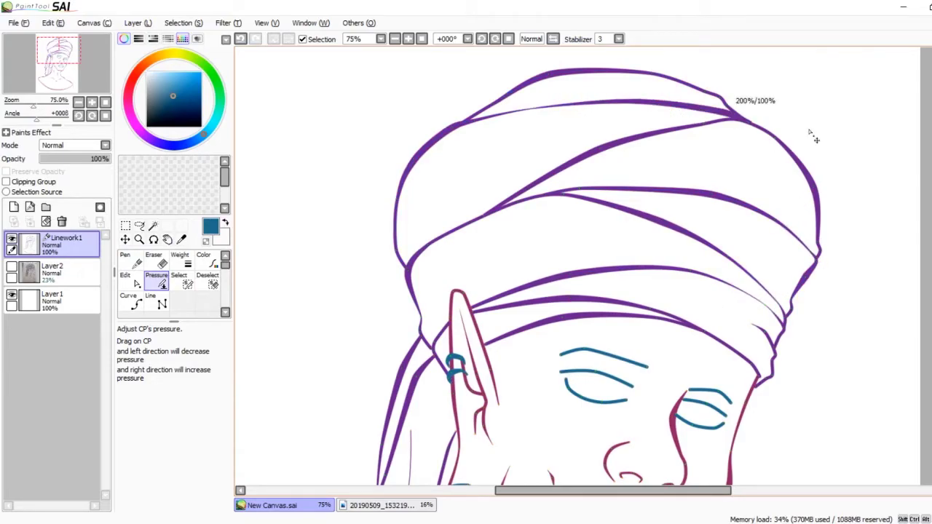
Step: Adjust the pressure of the hanging scarf's inner fold line beside the earring so it thins toward its upper end
{"action": "scroll", "coordinate": [412, 191], "scroll_direction": "down", "scroll_amount": 3}
{"action": "scroll", "coordinate": [415, 197], "scroll_direction": "up", "scroll_amount": 1}
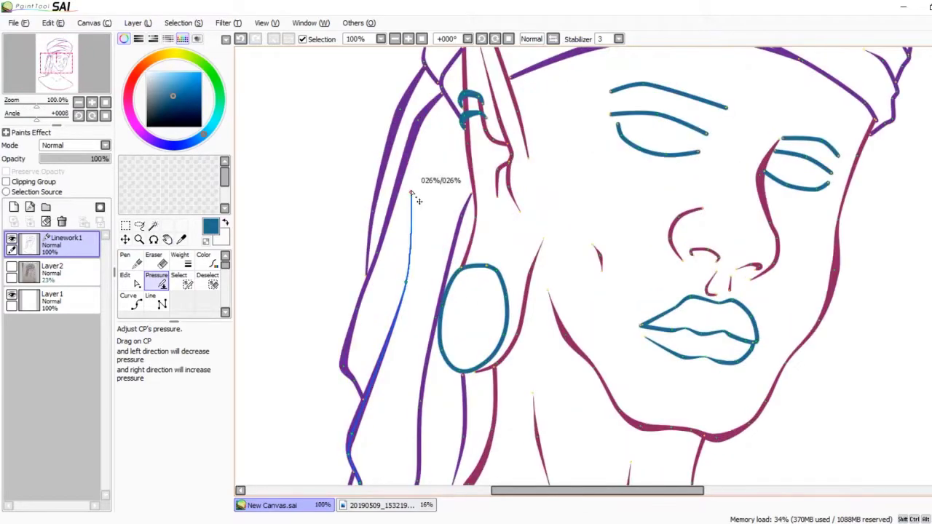
{"action": "scroll", "coordinate": [411, 202], "scroll_direction": "up", "scroll_amount": 1}
{"action": "left_click_drag", "start_coordinate": [397, 232], "coordinate": [353, 291]}
Step: Thicken the side of the large round earring that faces the jaw using the Pressure tool
{"action": "scroll", "coordinate": [540, 325], "scroll_direction": "down", "scroll_amount": 2}
{"action": "scroll", "coordinate": [377, 218], "scroll_direction": "up", "scroll_amount": 4}
{"action": "scroll", "coordinate": [437, 225], "scroll_direction": "down", "scroll_amount": 3}
{"action": "scroll", "coordinate": [481, 235], "scroll_direction": "up", "scroll_amount": 3}
{"action": "left_click_drag", "start_coordinate": [627, 325], "coordinate": [664, 232]}
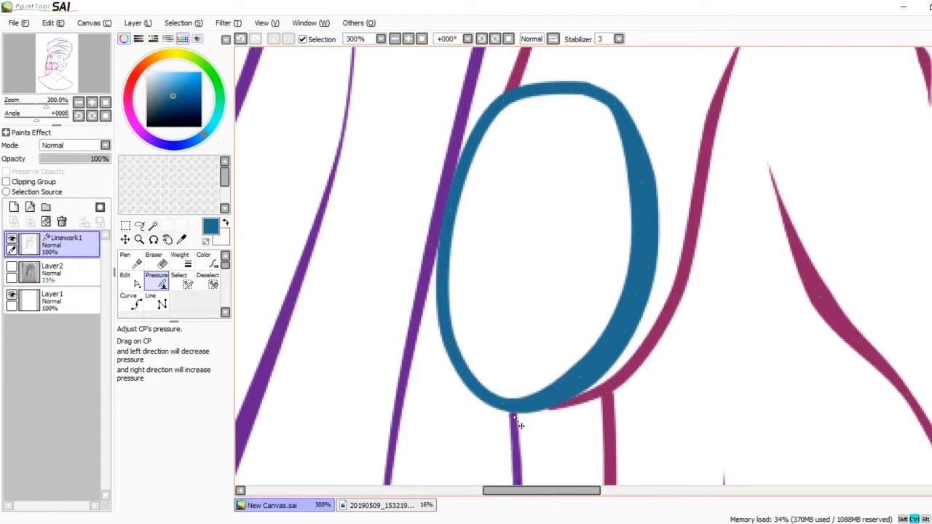
Step: Taper the eye lines and the outer ends of both eyebrows, and thicken the eyebrows' inner ends
{"action": "scroll", "coordinate": [518, 426], "scroll_direction": "down", "scroll_amount": 6}
{"action": "left_click", "coordinate": [136, 305]}
{"action": "left_click", "coordinate": [157, 281]}
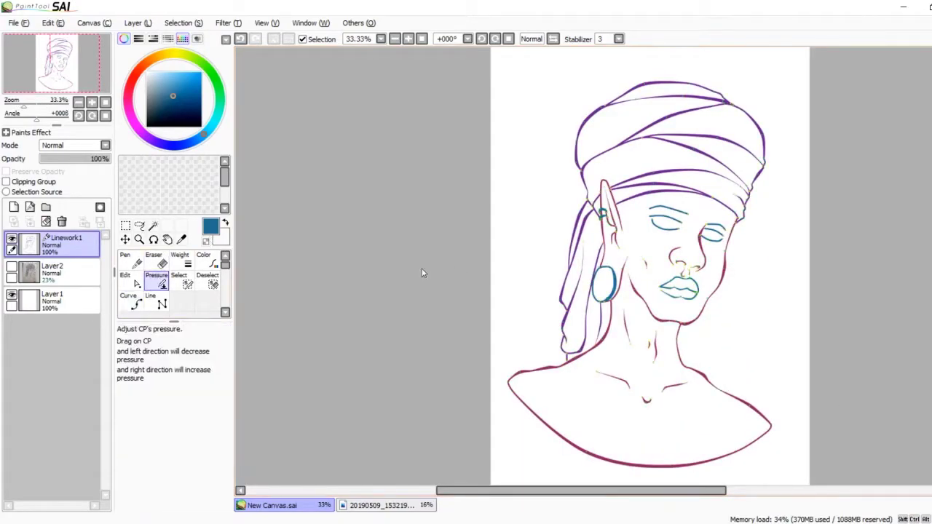
{"action": "scroll", "coordinate": [480, 283], "scroll_direction": "up", "scroll_amount": 4}
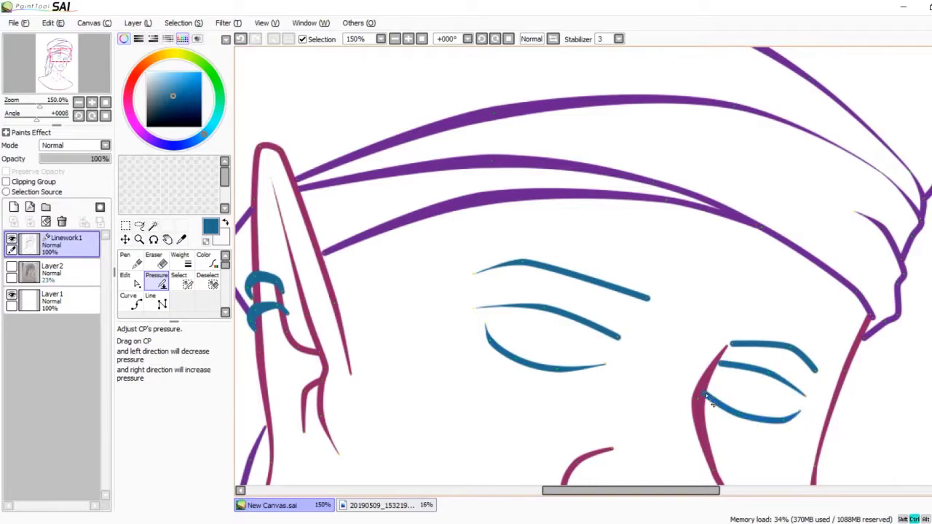
{"action": "left_click_drag", "start_coordinate": [649, 297], "coordinate": [786, 344]}
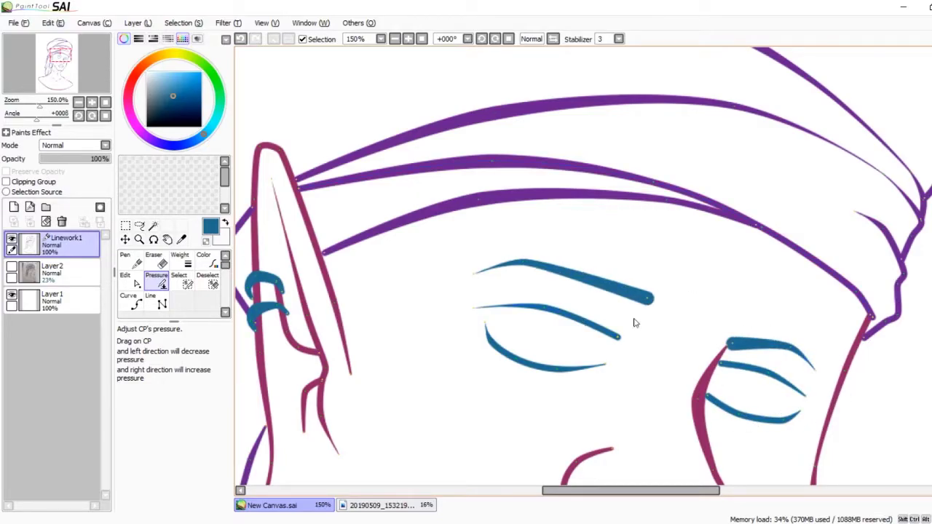
{"action": "scroll", "coordinate": [611, 335], "scroll_direction": "down", "scroll_amount": 2}
{"action": "scroll", "coordinate": [683, 343], "scroll_direction": "up", "scroll_amount": 2}
Step: Draw a short crease line beneath each eye with the Curve tool
{"action": "left_click", "coordinate": [136, 305]}
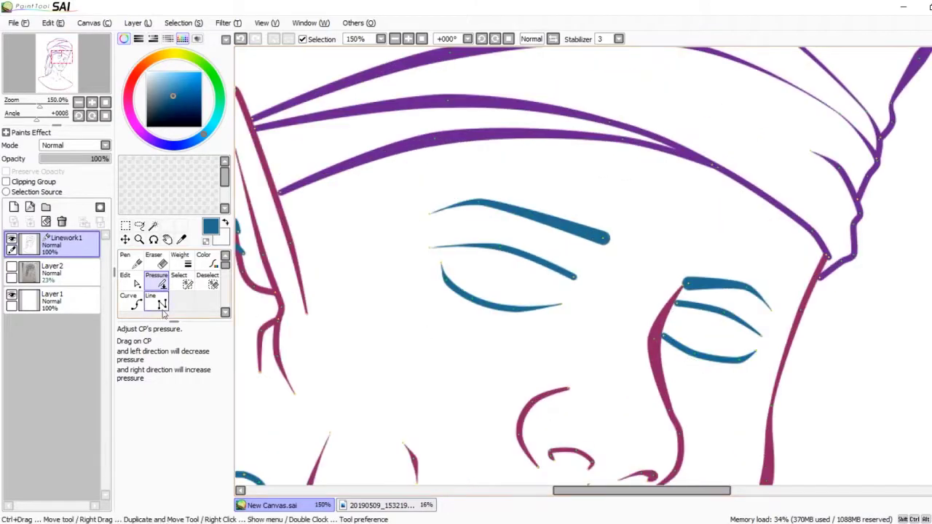
{"action": "scroll", "coordinate": [649, 316], "scroll_direction": "up", "scroll_amount": 1}
{"action": "left_click", "coordinate": [659, 314]}
{"action": "double_click", "coordinate": [501, 301]}
{"action": "scroll", "coordinate": [501, 301], "scroll_direction": "right", "scroll_amount": 5}
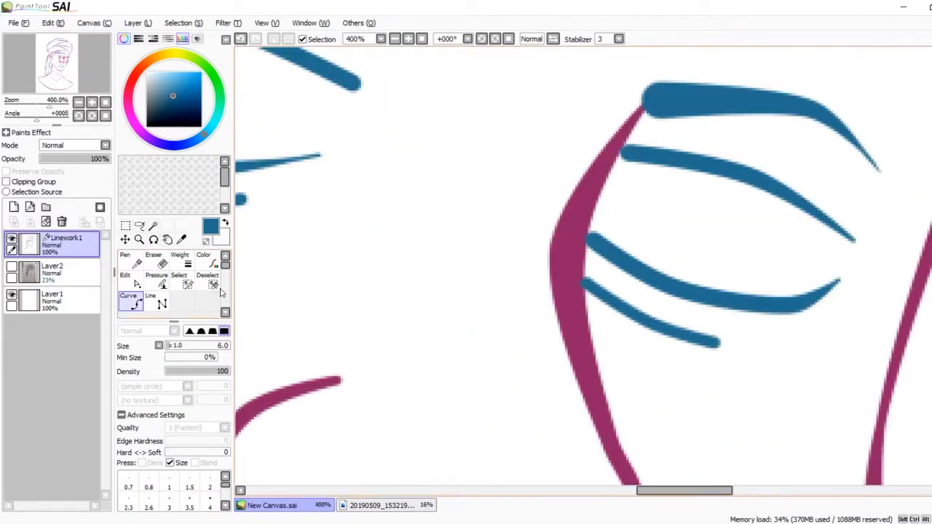
Step: Taper the crease lines under the eyes and thin them with the Weight tool
{"action": "left_click", "coordinate": [156, 281]}
{"action": "scroll", "coordinate": [713, 340], "scroll_direction": "down", "scroll_amount": 1}
{"action": "scroll", "coordinate": [587, 185], "scroll_direction": "down", "scroll_amount": 1}
{"action": "left_click", "coordinate": [179, 259]}
{"action": "left_click", "coordinate": [535, 173]}
{"action": "left_click", "coordinate": [628, 209]}
{"action": "scroll", "coordinate": [728, 222], "scroll_direction": "up", "scroll_amount": 1}
{"action": "left_click", "coordinate": [128, 298]}
{"action": "key", "text": "ctrl+z"}
{"action": "scroll", "coordinate": [630, 237], "scroll_direction": "down", "scroll_amount": 3}
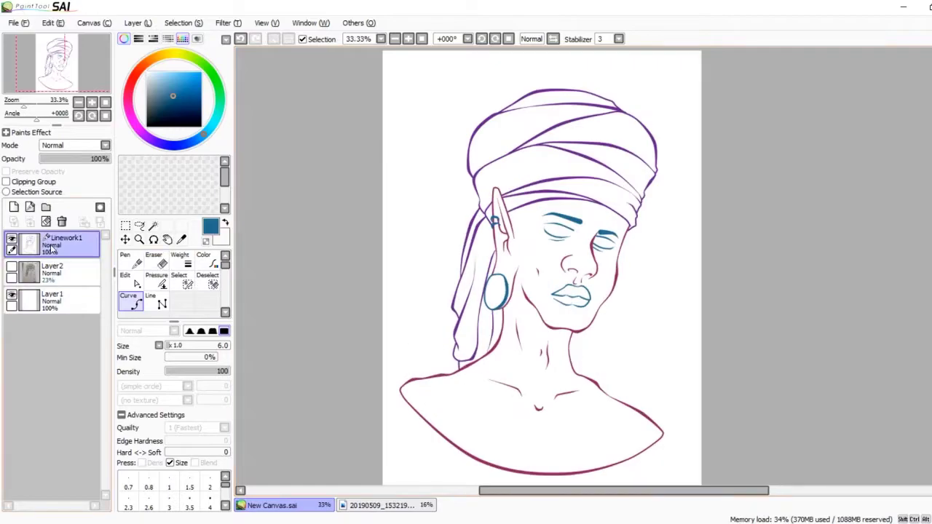
Step: Add three new layers and arrange them directly beneath the Linework1 layer
{"action": "left_click", "coordinate": [13, 207]}
{"action": "left_click", "coordinate": [13, 207]}
{"action": "left_click", "coordinate": [13, 207]}
{"action": "left_click_drag", "start_coordinate": [58, 321], "coordinate": [58, 241]}
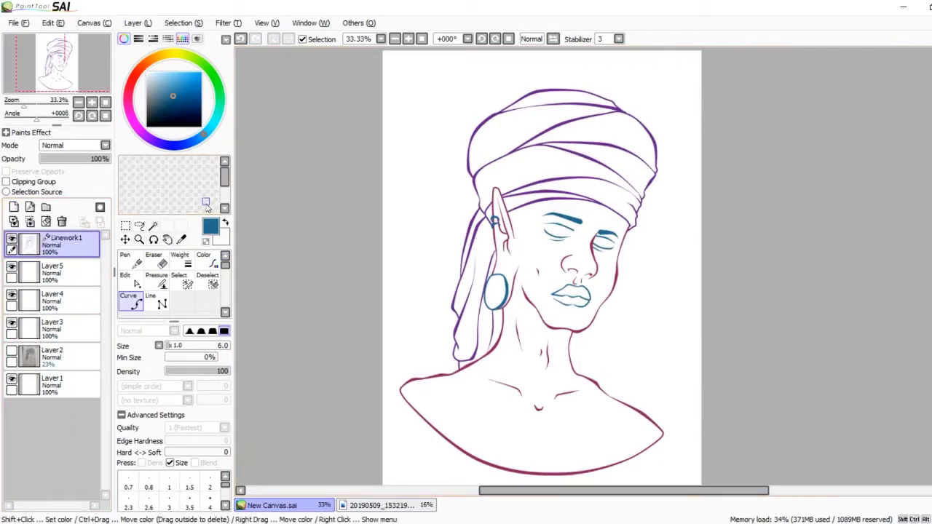
Step: Select the skin areas and their small gaps on Linework1 with the Magic Wand and mask Layer5 with that selection
{"action": "left_click", "coordinate": [153, 225]}
{"action": "scroll", "coordinate": [605, 195], "scroll_direction": "up", "scroll_amount": 2}
{"action": "left_click", "coordinate": [605, 195]}
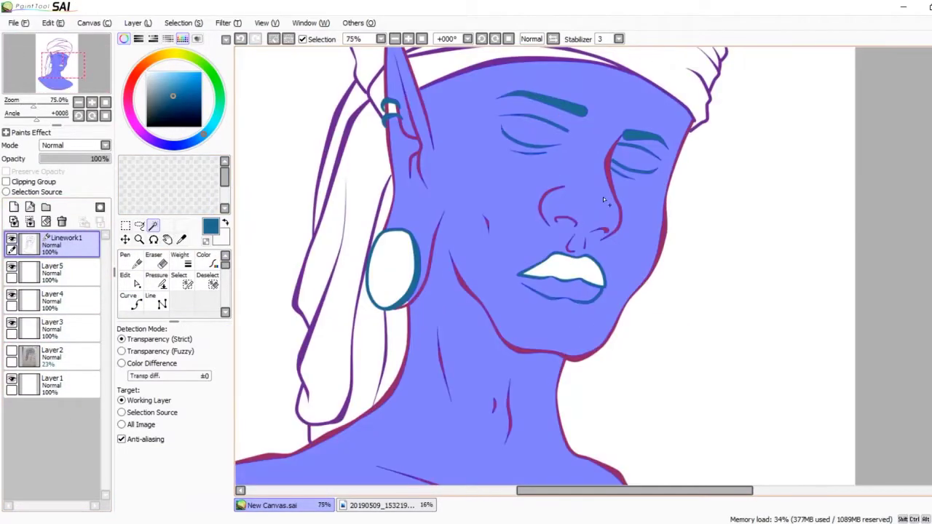
{"action": "scroll", "coordinate": [605, 195], "scroll_direction": "up", "scroll_amount": 8}
{"action": "scroll", "coordinate": [514, 196], "scroll_direction": "down", "scroll_amount": 9}
{"action": "scroll", "coordinate": [529, 376], "scroll_direction": "up", "scroll_amount": 10}
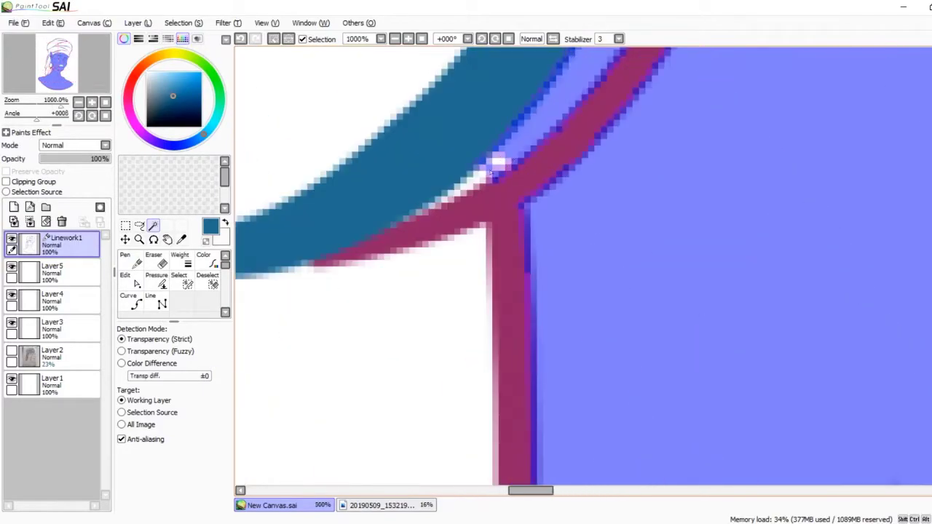
{"action": "scroll", "coordinate": [490, 220], "scroll_direction": "down", "scroll_amount": 8}
{"action": "scroll", "coordinate": [408, 306], "scroll_direction": "up", "scroll_amount": 1}
{"action": "scroll", "coordinate": [339, 382], "scroll_direction": "down", "scroll_amount": 1}
{"action": "left_click", "coordinate": [73, 272]}
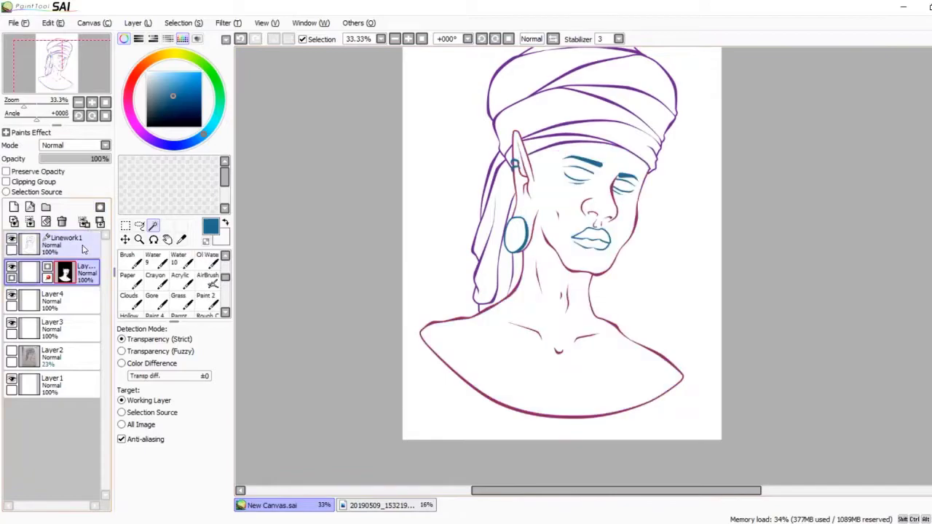
Step: Select the earring and lip areas on Linework1 with the Magic Wand and mask Layer4 with that selection
{"action": "left_click", "coordinate": [83, 240]}
{"action": "scroll", "coordinate": [597, 237], "scroll_direction": "up", "scroll_amount": 5}
{"action": "scroll", "coordinate": [597, 236], "scroll_direction": "down", "scroll_amount": 4}
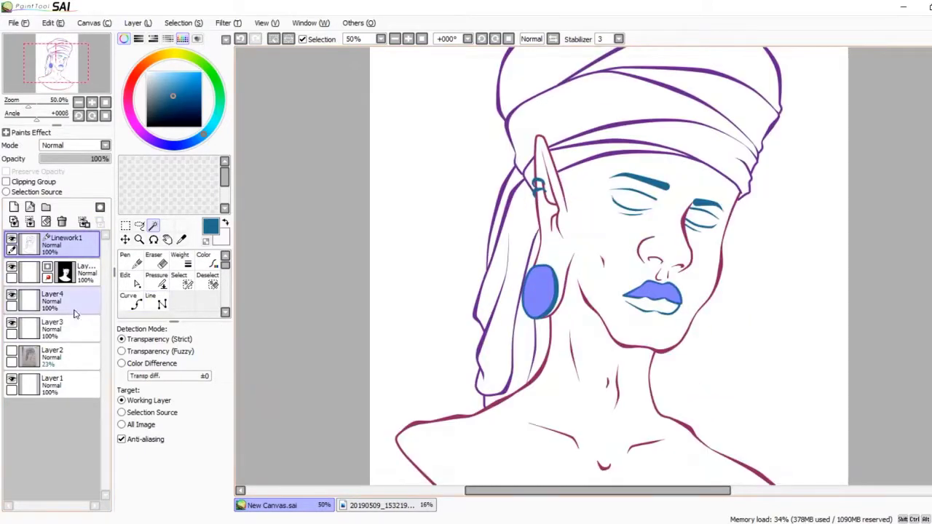
Step: Select the hanging scarf sections on Linework1 with the Magic Wand, including the narrow gaps beside the earring
{"action": "scroll", "coordinate": [567, 261], "scroll_direction": "up", "scroll_amount": 6}
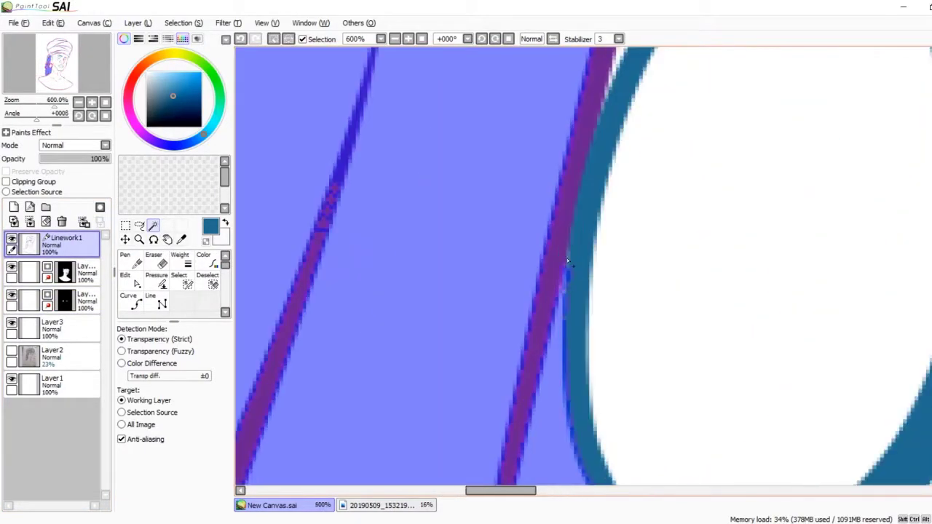
{"action": "scroll", "coordinate": [541, 380], "scroll_direction": "down", "scroll_amount": 4}
{"action": "scroll", "coordinate": [537, 376], "scroll_direction": "up", "scroll_amount": 1}
{"action": "scroll", "coordinate": [537, 377], "scroll_direction": "down", "scroll_amount": 2}
{"action": "scroll", "coordinate": [548, 305], "scroll_direction": "up", "scroll_amount": 5}
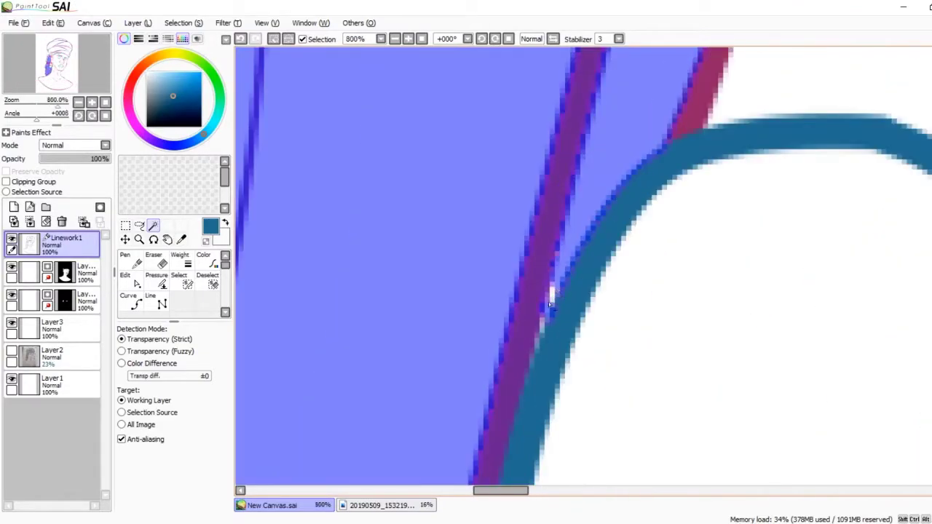
{"action": "scroll", "coordinate": [555, 336], "scroll_direction": "down", "scroll_amount": 2}
{"action": "scroll", "coordinate": [553, 320], "scroll_direction": "up", "scroll_amount": 3}
{"action": "scroll", "coordinate": [553, 306], "scroll_direction": "down", "scroll_amount": 5}
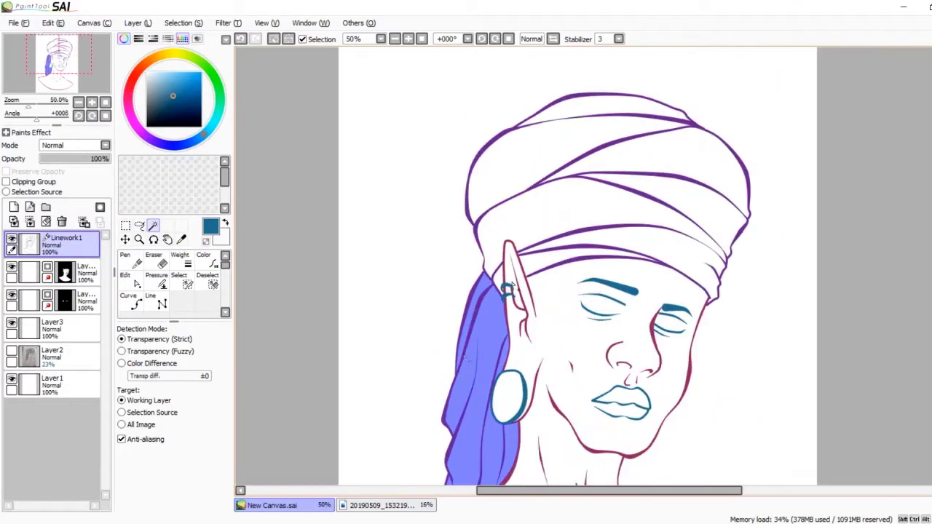
Step: Select all the turban sections and their narrow gaps on Linework1 with the Magic Wand and mask Layer3 with that selection
{"action": "scroll", "coordinate": [551, 290], "scroll_direction": "up", "scroll_amount": 4}
{"action": "scroll", "coordinate": [551, 291], "scroll_direction": "up", "scroll_amount": 1}
{"action": "scroll", "coordinate": [550, 292], "scroll_direction": "down", "scroll_amount": 4}
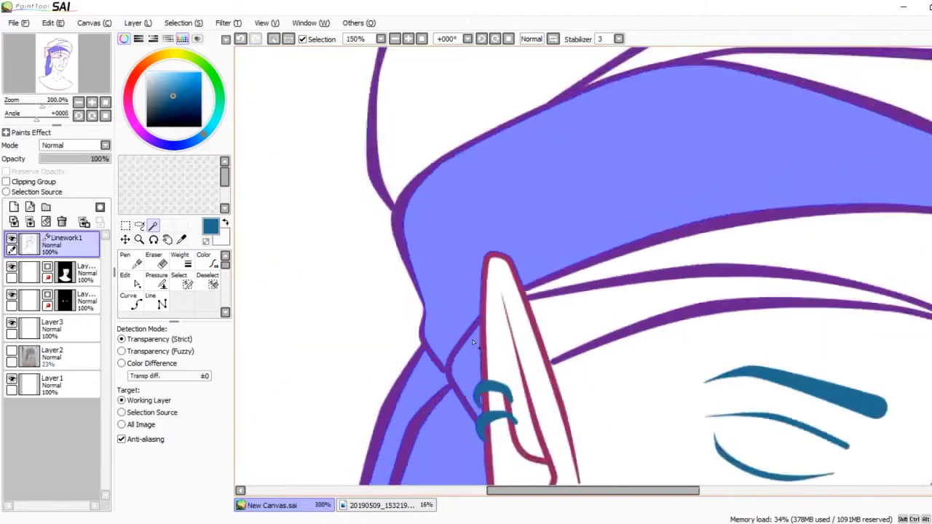
{"action": "scroll", "coordinate": [550, 292], "scroll_direction": "down", "scroll_amount": 3}
{"action": "scroll", "coordinate": [554, 306], "scroll_direction": "up", "scroll_amount": 6}
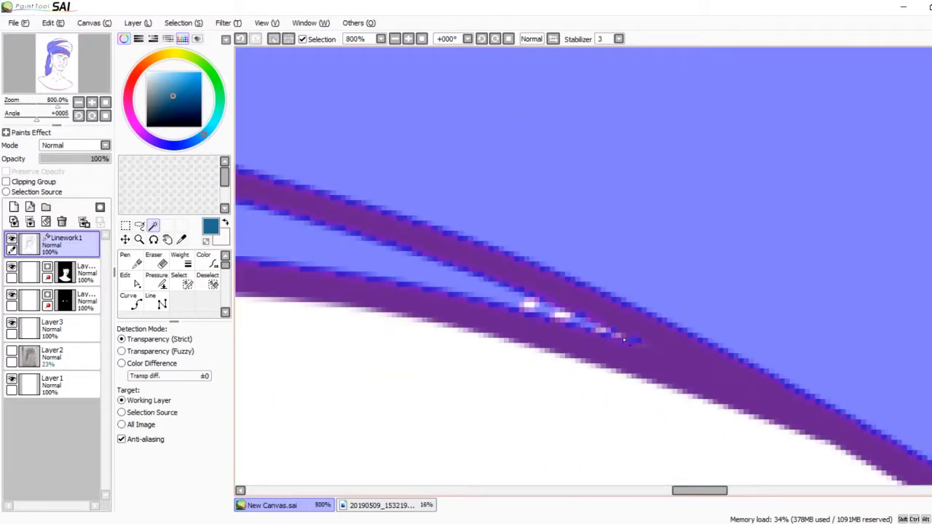
{"action": "scroll", "coordinate": [558, 316], "scroll_direction": "down", "scroll_amount": 3}
{"action": "scroll", "coordinate": [558, 316], "scroll_direction": "up", "scroll_amount": 4}
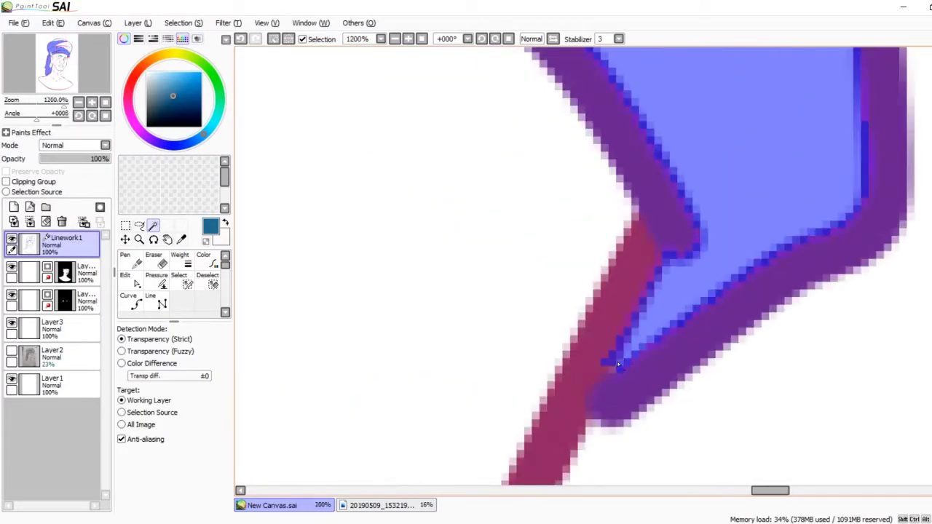
{"action": "scroll", "coordinate": [630, 300], "scroll_direction": "down", "scroll_amount": 6}
{"action": "scroll", "coordinate": [630, 301], "scroll_direction": "up", "scroll_amount": 6}
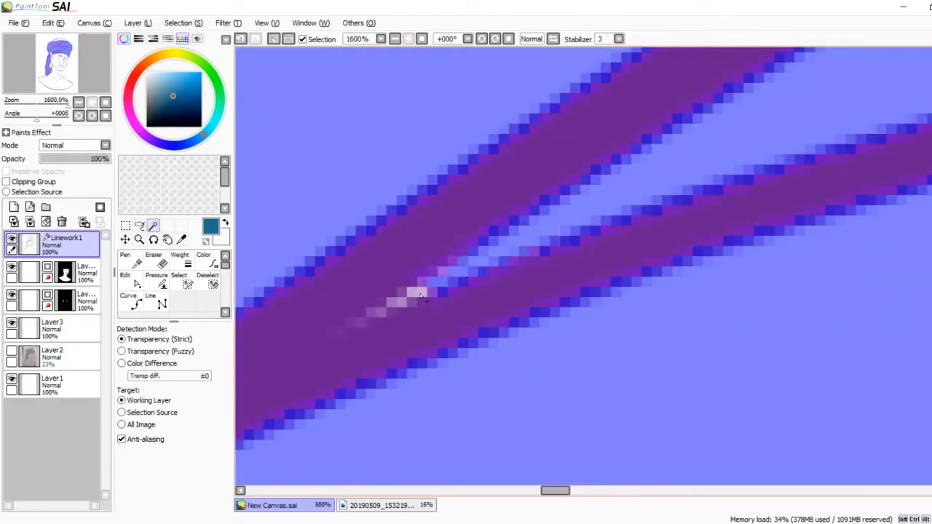
{"action": "scroll", "coordinate": [342, 333], "scroll_direction": "down", "scroll_amount": 5}
{"action": "scroll", "coordinate": [631, 301], "scroll_direction": "up", "scroll_amount": 5}
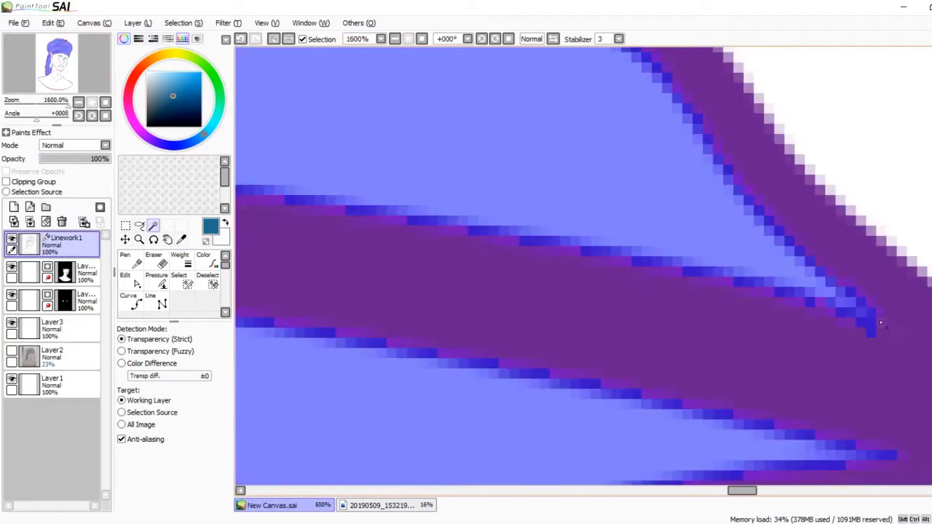
{"action": "scroll", "coordinate": [879, 320], "scroll_direction": "down", "scroll_amount": 5}
{"action": "scroll", "coordinate": [299, 228], "scroll_direction": "up", "scroll_amount": 4}
{"action": "scroll", "coordinate": [381, 243], "scroll_direction": "down", "scroll_amount": 5}
{"action": "scroll", "coordinate": [509, 288], "scroll_direction": "up", "scroll_amount": 1}
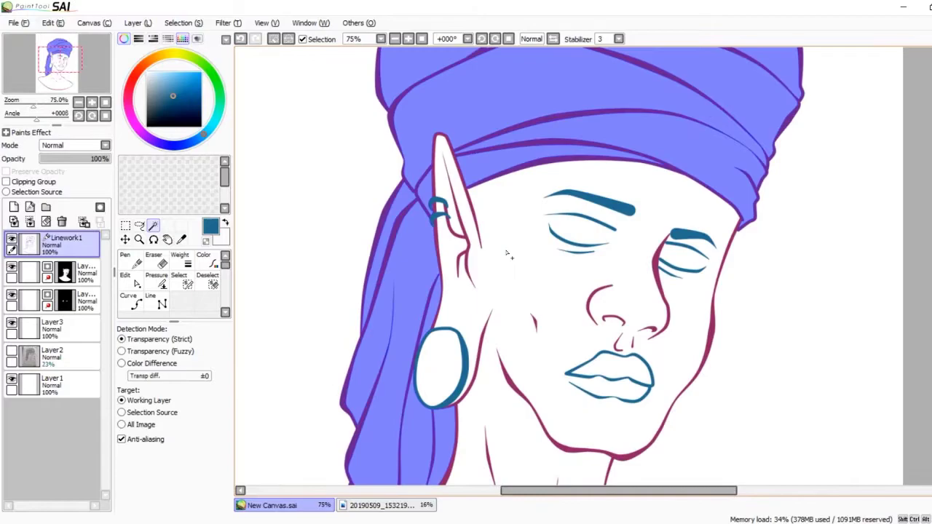
{"action": "left_click", "coordinate": [51, 328]}
Step: Reduce the pressure at stroke control points on Linework1 with the Pressure tool to thin the line ends
{"action": "left_click", "coordinate": [66, 240]}
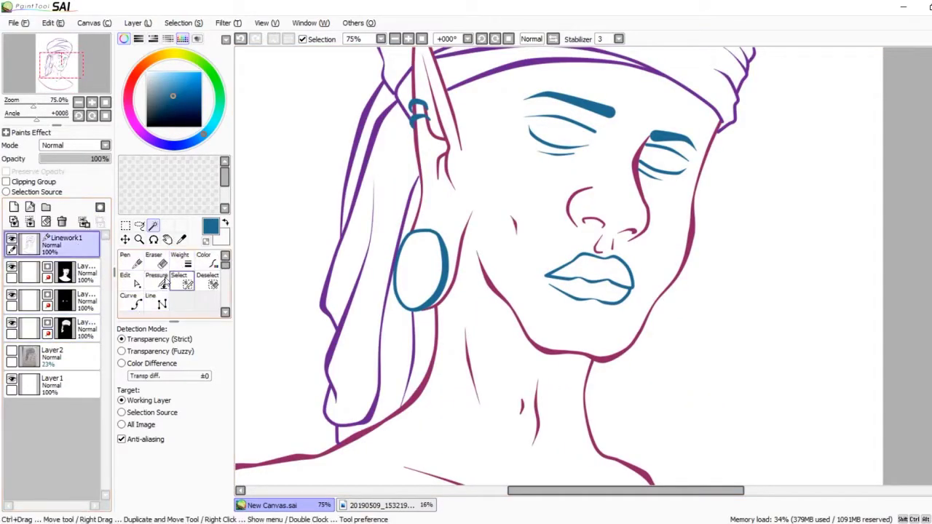
{"action": "left_click", "coordinate": [155, 281]}
{"action": "scroll", "coordinate": [616, 379], "scroll_direction": "up", "scroll_amount": 4}
{"action": "scroll", "coordinate": [616, 379], "scroll_direction": "up", "scroll_amount": 1}
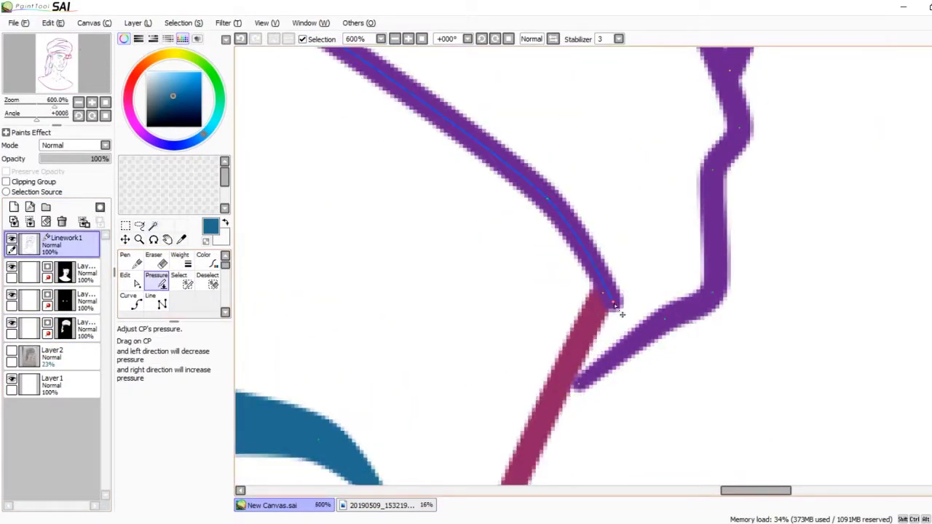
{"action": "scroll", "coordinate": [787, 277], "scroll_direction": "down", "scroll_amount": 6}
{"action": "scroll", "coordinate": [510, 224], "scroll_direction": "up", "scroll_amount": 3}
{"action": "scroll", "coordinate": [446, 190], "scroll_direction": "up", "scroll_amount": 1}
{"action": "mouse_move", "coordinate": [445, 189]}
{"action": "left_mouse_down"}
{"action": "mouse_move", "coordinate": [398, 222]}
{"action": "mouse_move", "coordinate": [436, 191]}
{"action": "left_mouse_up"}
{"action": "mouse_move", "coordinate": [602, 120]}
{"action": "left_mouse_down"}
{"action": "mouse_move", "coordinate": [539, 130]}
{"action": "mouse_move", "coordinate": [554, 128]}
{"action": "left_mouse_up"}
{"action": "scroll", "coordinate": [679, 339], "scroll_direction": "down", "scroll_amount": 5}
{"action": "scroll", "coordinate": [707, 211], "scroll_direction": "up", "scroll_amount": 1}
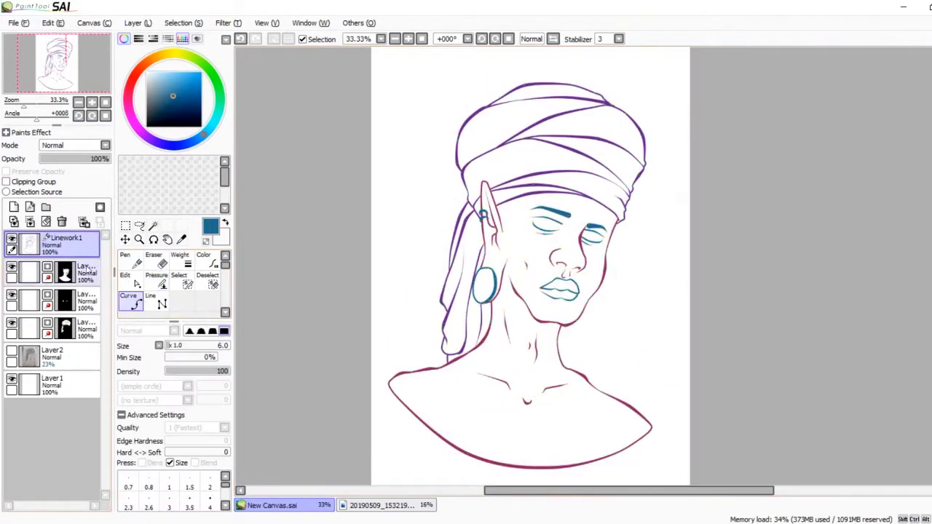
Step: Fill the skin on the top masked layer with a light tint of the magenta outline colour using the Airbrush at size 500
{"action": "left_click", "coordinate": [492, 464], "text": "ctrl+shift"}
{"action": "left_click", "coordinate": [501, 462]}
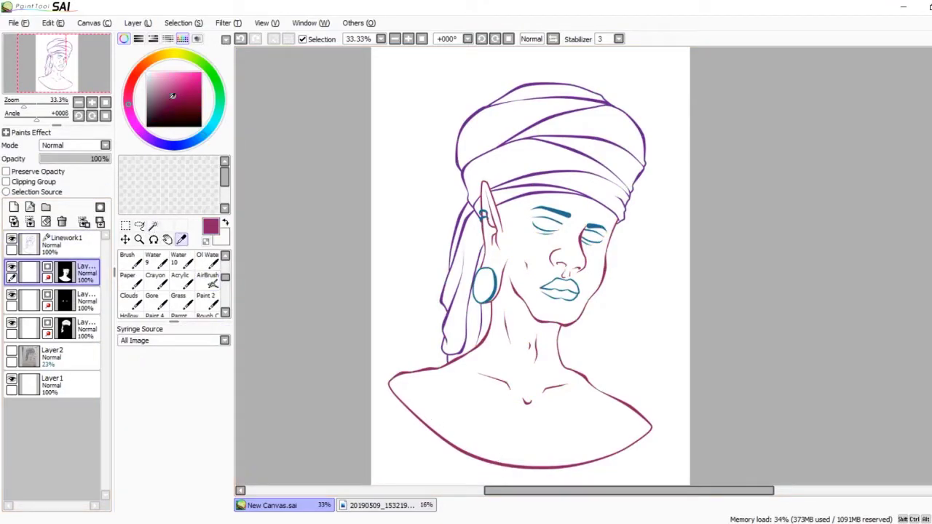
{"action": "left_click", "coordinate": [208, 279]}
{"action": "mouse_move", "coordinate": [640, 415]}
{"action": "left_mouse_down"}
{"action": "mouse_move", "coordinate": [400, 383]}
{"action": "mouse_move", "coordinate": [642, 302]}
{"action": "mouse_move", "coordinate": [634, 265]}
{"action": "left_mouse_up"}
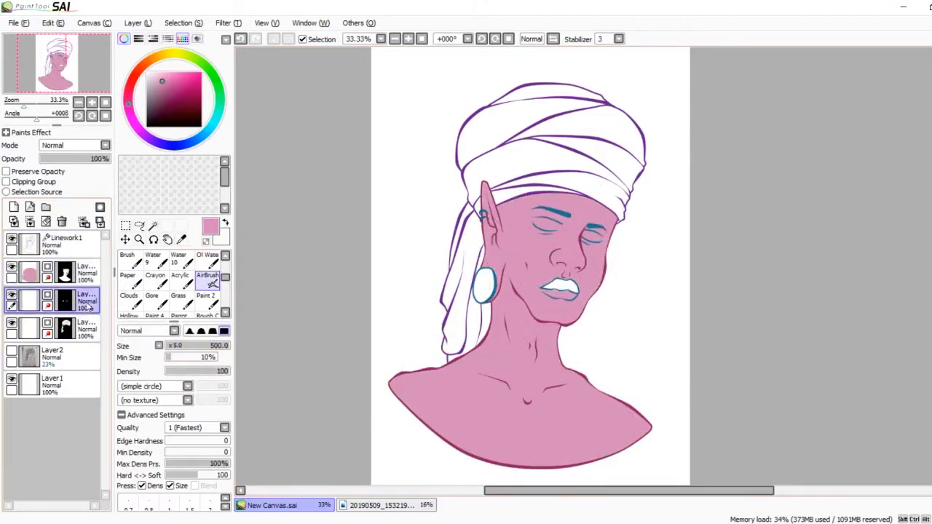
Step: Paint the earring light blue and the upper lip dark blue on the masked jewellery and lip layer
{"action": "left_click", "coordinate": [88, 307]}
{"action": "key", "text": "alt"}
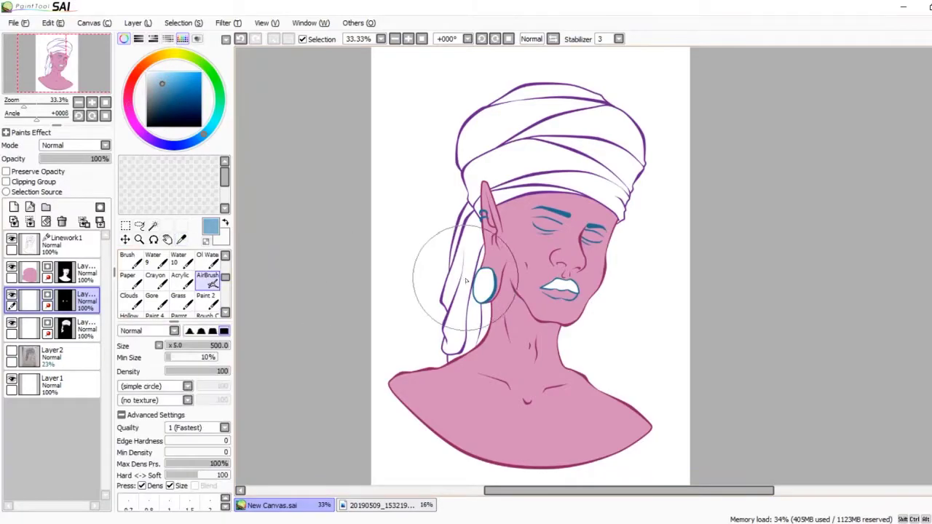
{"action": "left_click_drag", "start_coordinate": [458, 264], "coordinate": [485, 285]}
{"action": "key", "text": "alt"}
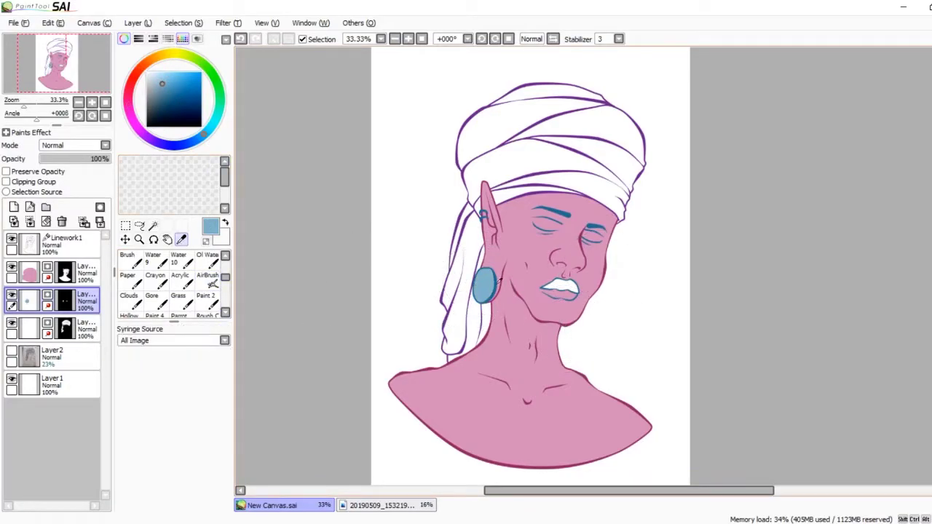
{"action": "left_click", "coordinate": [499, 283], "text": "alt"}
Step: Fill the turban and hanging scarf with light purple on their masked layer using the Airbrush
{"action": "left_click", "coordinate": [87, 327]}
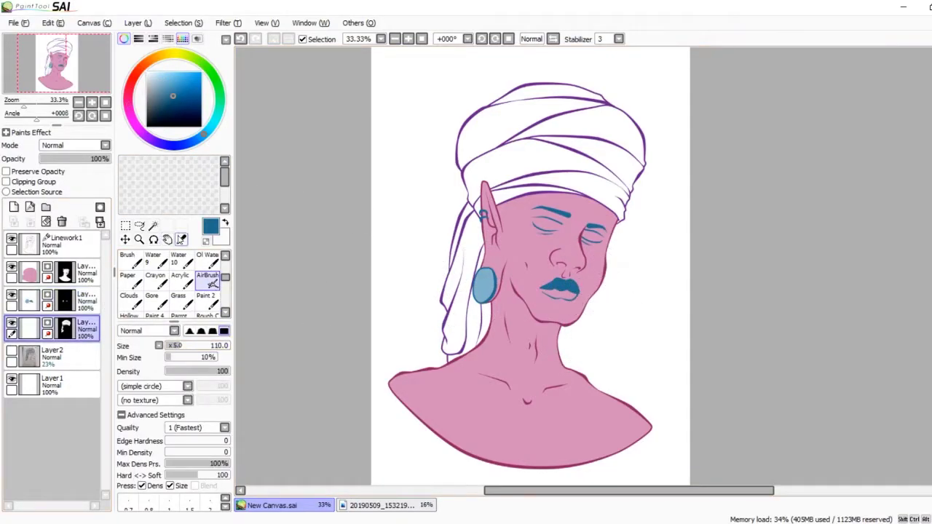
{"action": "key", "text": "alt"}
{"action": "mouse_move", "coordinate": [503, 350]}
{"action": "left_mouse_down"}
{"action": "mouse_move", "coordinate": [485, 241]}
{"action": "mouse_move", "coordinate": [584, 174]}
{"action": "mouse_move", "coordinate": [559, 112]}
{"action": "mouse_move", "coordinate": [521, 93]}
{"action": "left_mouse_up"}
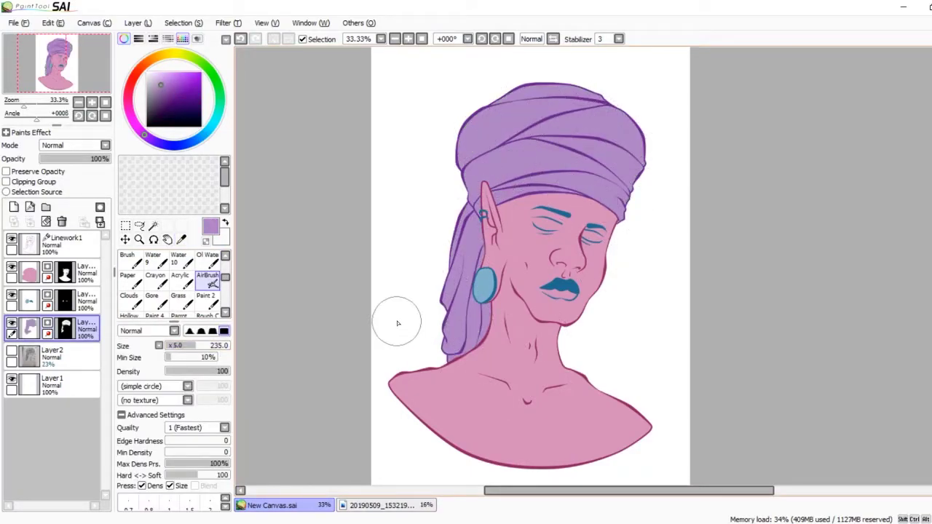
Step: Lower the inner ends of both eyebrows on Linework1 and cover the exposed white gaps with skin pink on Layer1
{"action": "key", "text": "ctrl+Up"}
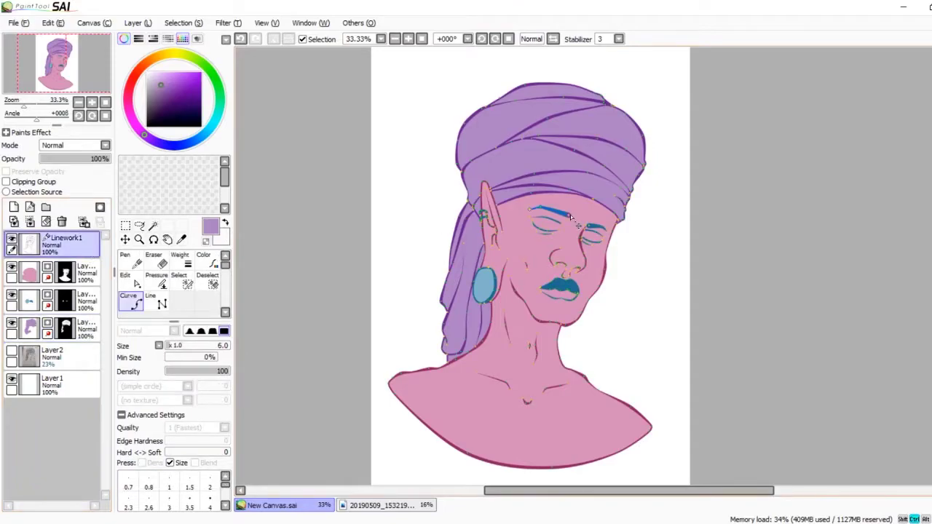
{"action": "scroll", "coordinate": [575, 228], "scroll_direction": "up", "scroll_amount": 3}
{"action": "left_click_drag", "start_coordinate": [429, 210], "coordinate": [502, 188]}
{"action": "scroll", "coordinate": [574, 294], "scroll_direction": "down", "scroll_amount": 3}
{"action": "scroll", "coordinate": [575, 255], "scroll_direction": "up", "scroll_amount": 3}
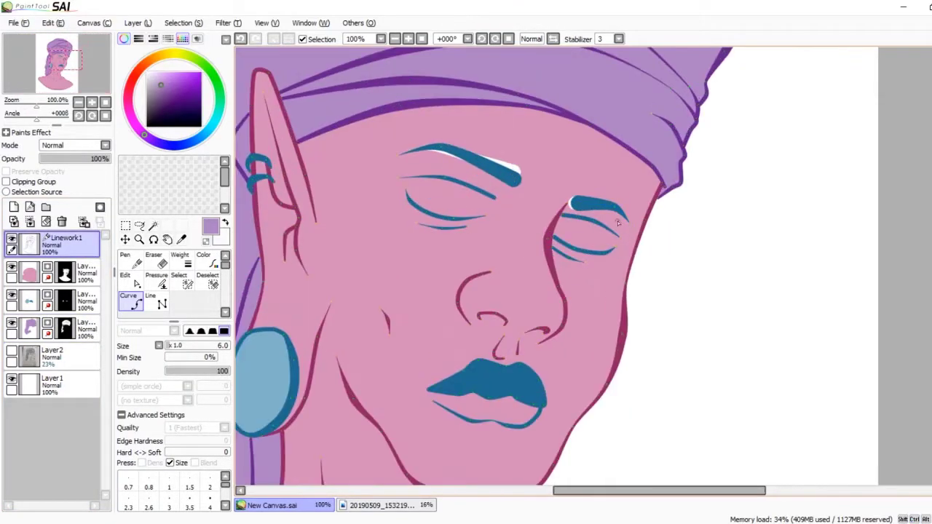
{"action": "scroll", "coordinate": [579, 291], "scroll_direction": "down", "scroll_amount": 3}
{"action": "scroll", "coordinate": [579, 291], "scroll_direction": "up", "scroll_amount": 1}
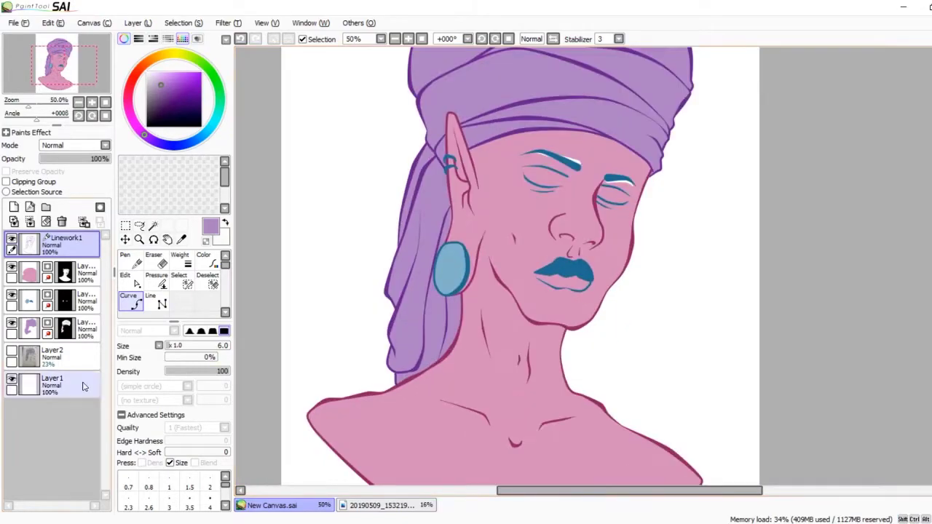
{"action": "left_click", "coordinate": [92, 384]}
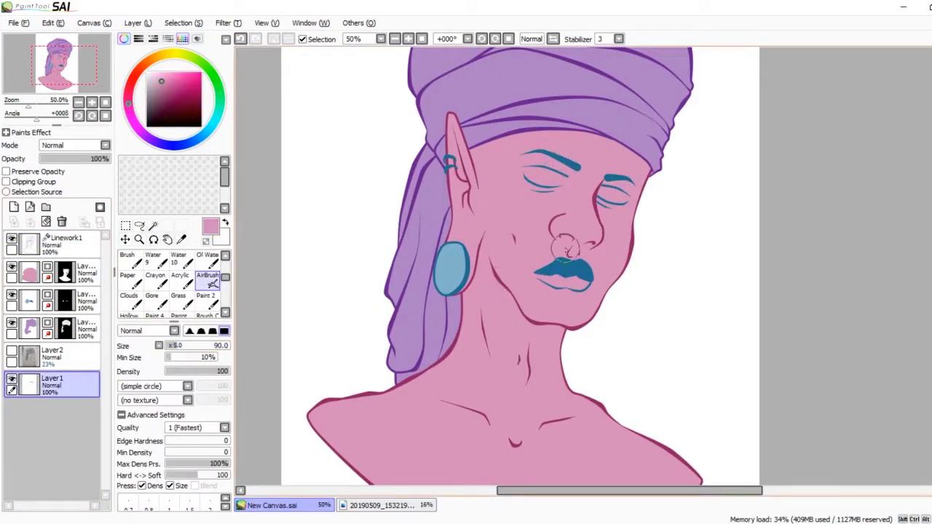
{"action": "scroll", "coordinate": [533, 281], "scroll_direction": "down", "scroll_amount": 1}
Step: Duplicate the masked skin layer and erase the copy's paint to leave an empty masked layer above the skin
{"action": "left_click", "coordinate": [80, 273]}
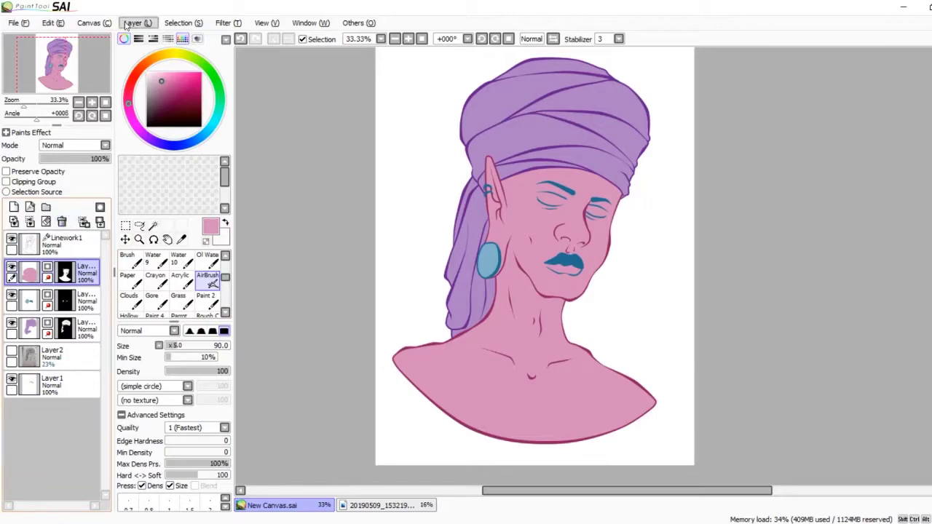
{"action": "left_click", "coordinate": [135, 23]}
{"action": "left_click", "coordinate": [157, 95]}
{"action": "scroll", "coordinate": [174, 291], "scroll_direction": "up", "scroll_amount": 2}
{"action": "left_click", "coordinate": [128, 259]}
{"action": "mouse_move", "coordinate": [634, 378]}
{"action": "left_mouse_down"}
{"action": "mouse_move", "coordinate": [395, 333]}
{"action": "mouse_move", "coordinate": [539, 218]}
{"action": "left_mouse_up"}
{"action": "left_click", "coordinate": [12, 295]}
Step: Paint the insides of both eyes white on the new masked layer with a small Airbrush
{"action": "scroll", "coordinate": [599, 198], "scroll_direction": "up", "scroll_amount": 1}
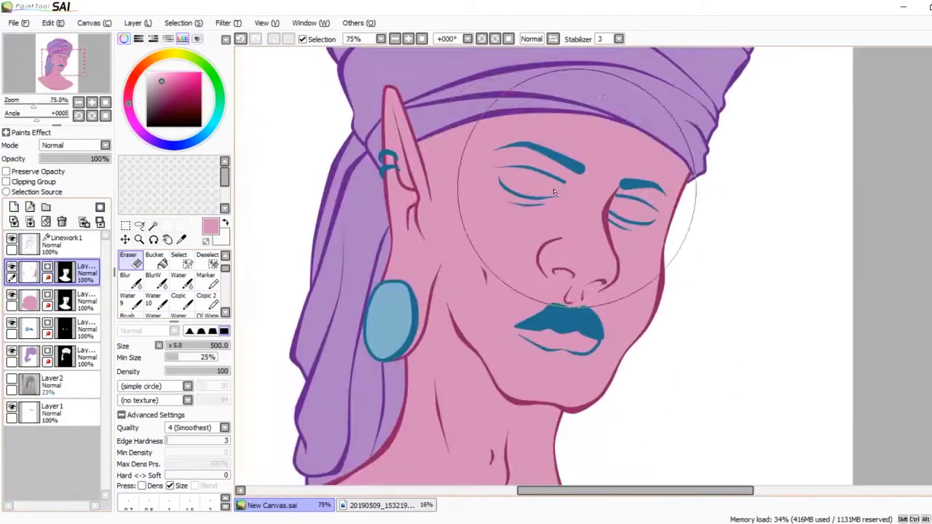
{"action": "scroll", "coordinate": [599, 199], "scroll_direction": "up", "scroll_amount": 3}
{"action": "key", "text": "v"}
{"action": "left_click_drag", "start_coordinate": [272, 287], "coordinate": [661, 333]}
{"action": "scroll", "coordinate": [661, 333], "scroll_direction": "down", "scroll_amount": 3}
{"action": "scroll", "coordinate": [582, 219], "scroll_direction": "up", "scroll_amount": 4}
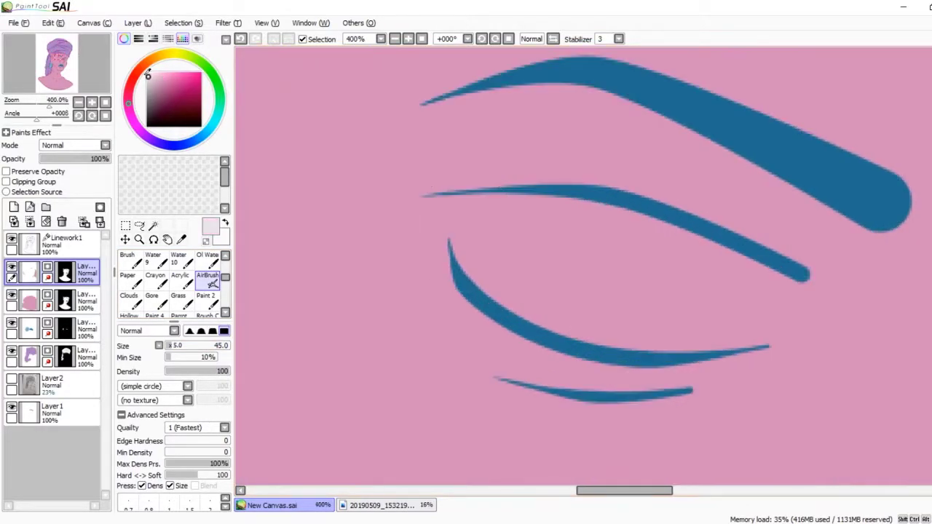
{"action": "key", "text": "bracketleft"}
{"action": "key", "text": "bracketleft"}
{"action": "key", "text": "bracketleft"}
{"action": "key", "text": "bracketleft"}
{"action": "key", "text": "bracketleft"}
{"action": "mouse_move", "coordinate": [746, 323]}
{"action": "left_mouse_down"}
{"action": "mouse_move", "coordinate": [687, 334]}
{"action": "mouse_move", "coordinate": [595, 324]}
{"action": "mouse_move", "coordinate": [497, 288]}
{"action": "mouse_move", "coordinate": [469, 212]}
{"action": "mouse_move", "coordinate": [468, 255]}
{"action": "mouse_move", "coordinate": [476, 210]}
{"action": "mouse_move", "coordinate": [511, 207]}
{"action": "mouse_move", "coordinate": [582, 215]}
{"action": "mouse_move", "coordinate": [752, 277]}
{"action": "mouse_move", "coordinate": [750, 307]}
{"action": "mouse_move", "coordinate": [730, 332]}
{"action": "mouse_move", "coordinate": [610, 245]}
{"action": "mouse_move", "coordinate": [615, 299]}
{"action": "mouse_move", "coordinate": [527, 245]}
{"action": "mouse_move", "coordinate": [742, 272]}
{"action": "mouse_move", "coordinate": [774, 291]}
{"action": "mouse_move", "coordinate": [756, 329]}
{"action": "mouse_move", "coordinate": [688, 345]}
{"action": "left_mouse_up"}
{"action": "left_click_drag", "start_coordinate": [624, 490], "coordinate": [701, 490]}
{"action": "mouse_move", "coordinate": [510, 178]}
{"action": "left_mouse_down"}
{"action": "mouse_move", "coordinate": [471, 237]}
{"action": "mouse_move", "coordinate": [529, 264]}
{"action": "mouse_move", "coordinate": [624, 294]}
{"action": "mouse_move", "coordinate": [679, 290]}
{"action": "mouse_move", "coordinate": [701, 260]}
{"action": "mouse_move", "coordinate": [698, 271]}
{"action": "mouse_move", "coordinate": [670, 231]}
{"action": "mouse_move", "coordinate": [515, 184]}
{"action": "mouse_move", "coordinate": [684, 269]}
{"action": "mouse_move", "coordinate": [565, 249]}
{"action": "mouse_move", "coordinate": [640, 266]}
{"action": "left_mouse_up"}
{"action": "left_click_drag", "start_coordinate": [656, 482], "coordinate": [604, 465]}
Step: Paint a dark magenta shadow along the forehead beneath the turban's brim with the Airbrush at size 30
{"action": "scroll", "coordinate": [447, 264], "scroll_direction": "up", "scroll_amount": 3}
{"action": "scroll", "coordinate": [531, 330], "scroll_direction": "down", "scroll_amount": 3}
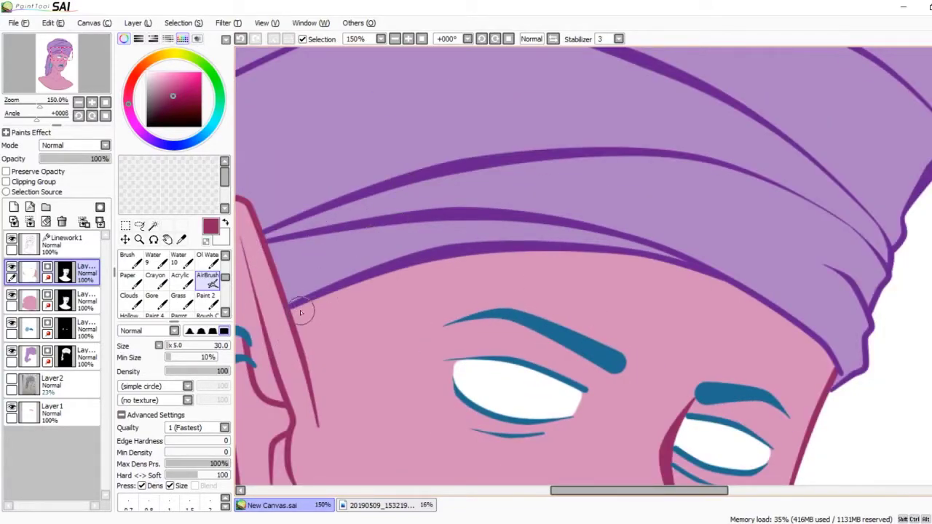
{"action": "mouse_move", "coordinate": [296, 309]}
{"action": "left_mouse_down"}
{"action": "mouse_move", "coordinate": [479, 254]}
{"action": "mouse_move", "coordinate": [760, 313]}
{"action": "mouse_move", "coordinate": [830, 371]}
{"action": "left_mouse_up"}
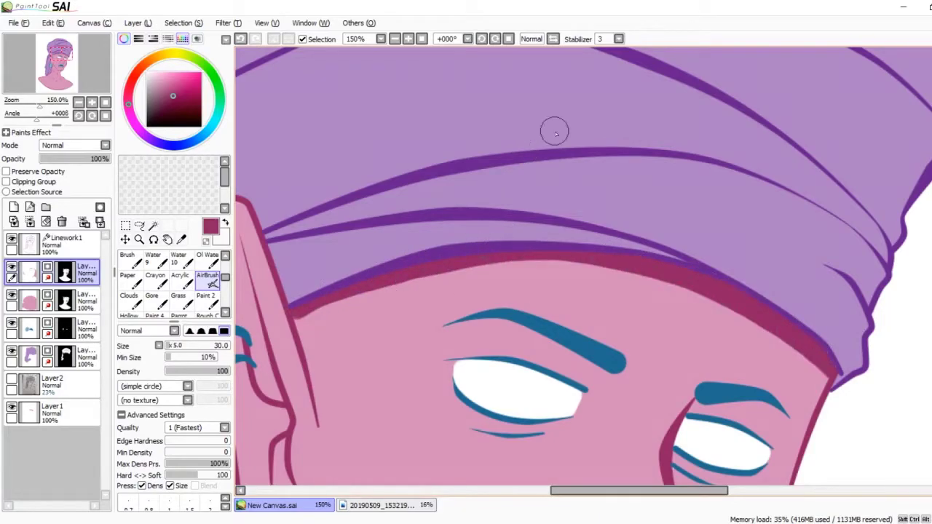
Step: Paint a dark magenta shadow under the jaw and chin and down the adjoining side of the neck
{"action": "scroll", "coordinate": [389, 343], "scroll_direction": "down", "scroll_amount": 3}
{"action": "scroll", "coordinate": [466, 422], "scroll_direction": "up", "scroll_amount": 4}
{"action": "mouse_move", "coordinate": [619, 256]}
{"action": "left_mouse_down"}
{"action": "mouse_move", "coordinate": [558, 241]}
{"action": "mouse_move", "coordinate": [420, 153]}
{"action": "mouse_move", "coordinate": [616, 416]}
{"action": "mouse_move", "coordinate": [585, 314]}
{"action": "mouse_move", "coordinate": [594, 306]}
{"action": "left_mouse_up"}
{"action": "scroll", "coordinate": [546, 247], "scroll_direction": "down", "scroll_amount": 4}
{"action": "scroll", "coordinate": [513, 153], "scroll_direction": "up", "scroll_amount": 4}
{"action": "scroll", "coordinate": [510, 153], "scroll_direction": "down", "scroll_amount": 3}
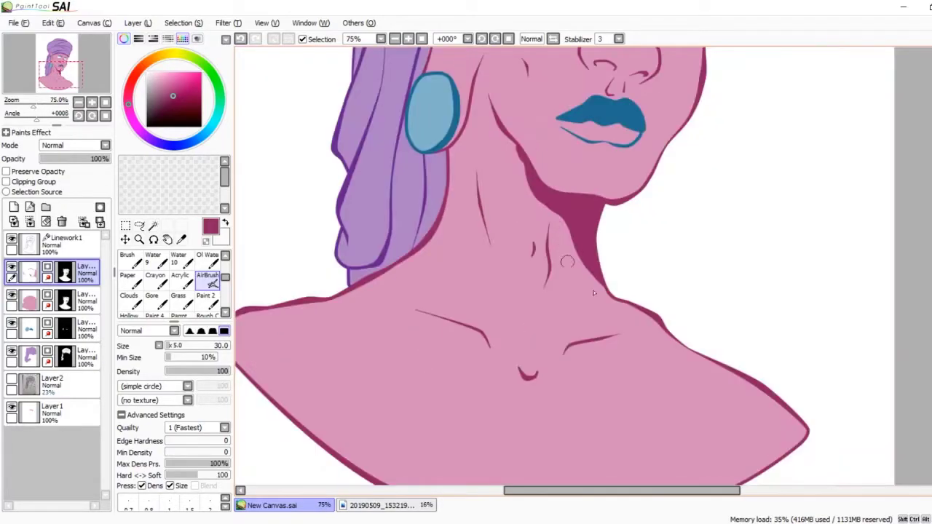
Step: Paint a large curved dark magenta shadow across the lower chest and shoulders with the Airbrush at size 200
{"action": "key", "text": "bracketright"}
{"action": "key", "text": "bracketright"}
{"action": "key", "text": "bracketright"}
{"action": "key", "text": "bracketright"}
{"action": "scroll", "coordinate": [407, 306], "scroll_direction": "down", "scroll_amount": 1}
{"action": "scroll", "coordinate": [382, 321], "scroll_direction": "up", "scroll_amount": 1}
{"action": "mouse_move", "coordinate": [256, 330]}
{"action": "left_mouse_down"}
{"action": "mouse_move", "coordinate": [532, 423]}
{"action": "mouse_move", "coordinate": [764, 368]}
{"action": "left_mouse_up"}
{"action": "mouse_move", "coordinate": [704, 375]}
{"action": "left_mouse_down"}
{"action": "mouse_move", "coordinate": [672, 378]}
{"action": "mouse_move", "coordinate": [708, 393]}
{"action": "mouse_move", "coordinate": [353, 365]}
{"action": "left_mouse_up"}
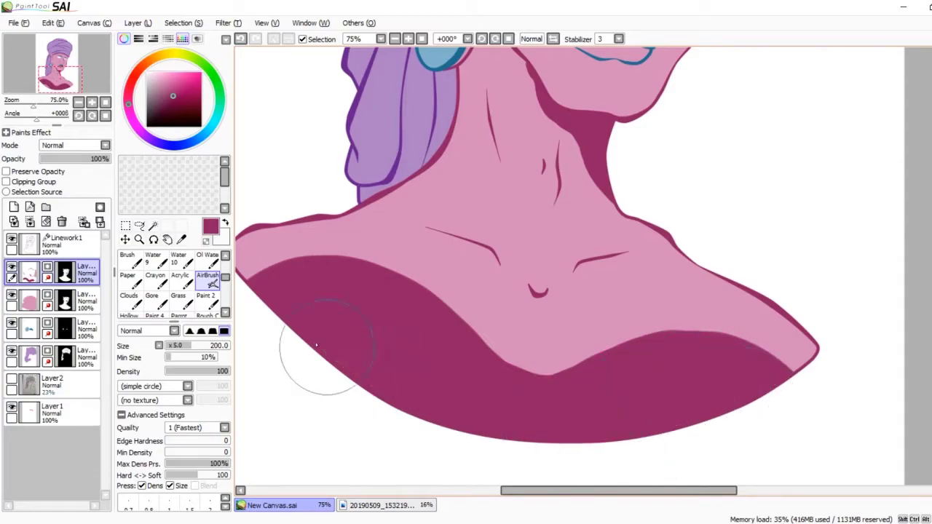
Step: Paint a narrow dark magenta shadow along the neck beside the scarf and below the earring with the Airbrush at size 30
{"action": "scroll", "coordinate": [648, 382], "scroll_direction": "down", "scroll_amount": 1}
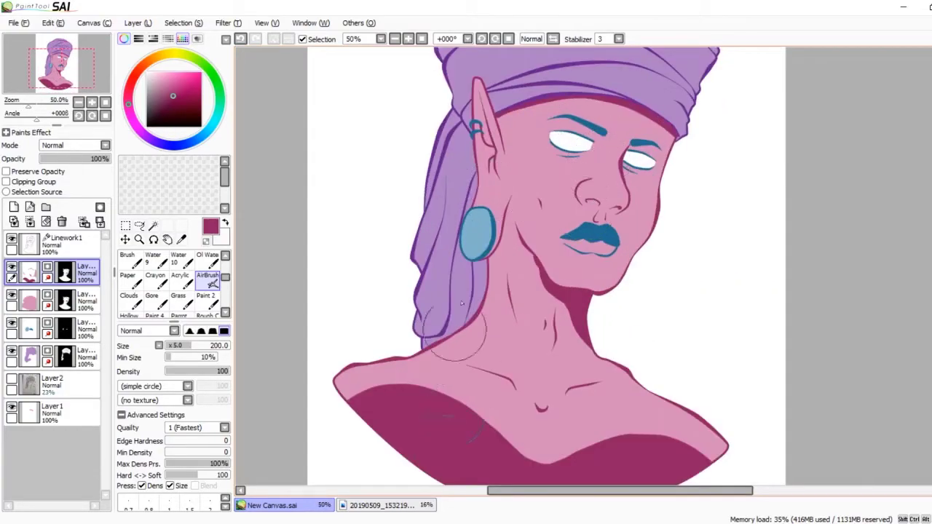
{"action": "scroll", "coordinate": [477, 251], "scroll_direction": "up", "scroll_amount": 5}
{"action": "key", "text": "bracketleft"}
{"action": "key", "text": "bracketleft"}
{"action": "key", "text": "bracketleft"}
{"action": "key", "text": "bracketleft"}
{"action": "key", "text": "bracketleft"}
{"action": "key", "text": "bracketleft"}
{"action": "scroll", "coordinate": [521, 292], "scroll_direction": "down", "scroll_amount": 5}
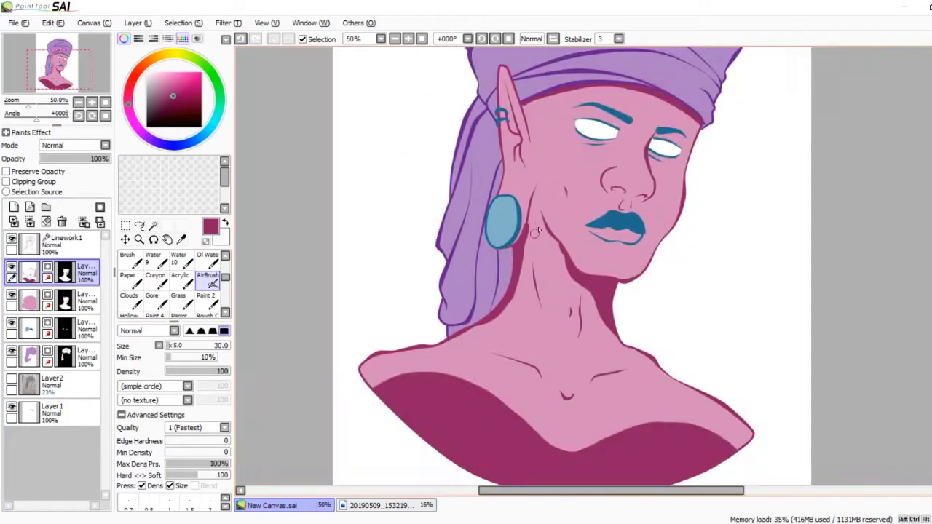
Step: Broaden the neck shadow beside the scarf down to the shoulder with a larger Airbrush
{"action": "scroll", "coordinate": [526, 247], "scroll_direction": "up", "scroll_amount": 2}
{"action": "key", "text": "bracketright"}
{"action": "key", "text": "bracketright"}
{"action": "key", "text": "bracketright"}
{"action": "key", "text": "bracketright"}
{"action": "key", "text": "bracketright"}
{"action": "mouse_move", "coordinate": [557, 158]}
{"action": "left_mouse_down"}
{"action": "mouse_move", "coordinate": [571, 189]}
{"action": "mouse_move", "coordinate": [478, 257]}
{"action": "left_mouse_up"}
Step: Smooth the edge of the neck shadow beside the earring with the Eraser at size 10
{"action": "scroll", "coordinate": [580, 266], "scroll_direction": "up", "scroll_amount": 4}
{"action": "key", "text": "e"}
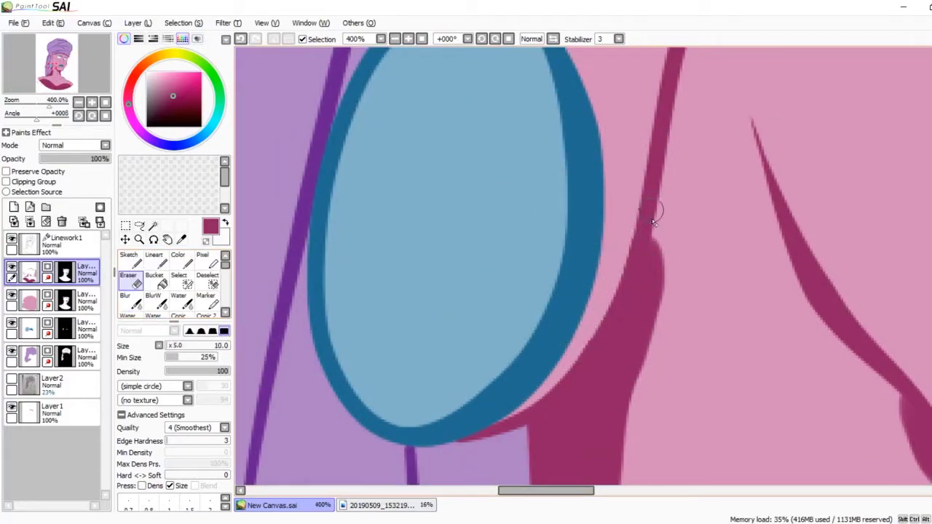
{"action": "left_click_drag", "start_coordinate": [653, 236], "coordinate": [635, 442]}
{"action": "scroll", "coordinate": [653, 350], "scroll_direction": "down", "scroll_amount": 3}
{"action": "scroll", "coordinate": [717, 177], "scroll_direction": "up", "scroll_amount": 2}
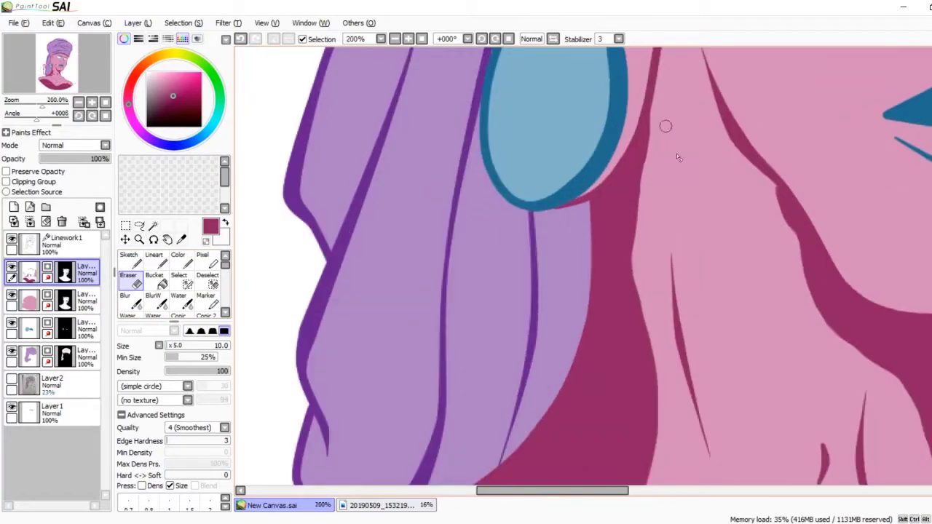
{"action": "scroll", "coordinate": [714, 179], "scroll_direction": "down", "scroll_amount": 3}
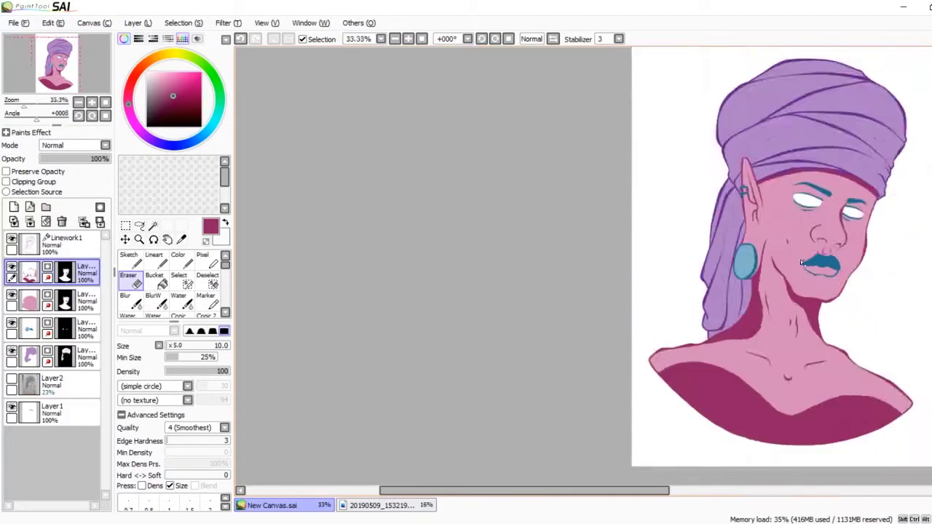
Step: Shade the inner hollow of the pointed ear in dark magenta with the Airbrush, extending it up along the inner line
{"action": "scroll", "coordinate": [551, 302], "scroll_direction": "up", "scroll_amount": 1}
{"action": "scroll", "coordinate": [222, 313], "scroll_direction": "down", "scroll_amount": 2}
{"action": "scroll", "coordinate": [222, 314], "scroll_direction": "down", "scroll_amount": 1}
{"action": "left_click", "coordinate": [208, 298]}
{"action": "scroll", "coordinate": [672, 260], "scroll_direction": "up", "scroll_amount": 6}
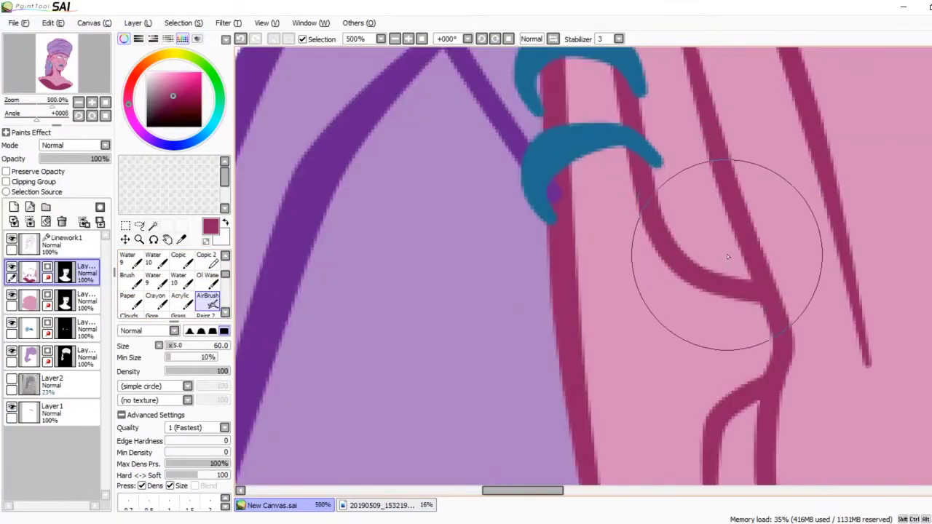
{"action": "left_click_drag", "start_coordinate": [727, 188], "coordinate": [709, 203]}
{"action": "scroll", "coordinate": [709, 203], "scroll_direction": "down", "scroll_amount": 4}
{"action": "scroll", "coordinate": [687, 177], "scroll_direction": "up", "scroll_amount": 3}
{"action": "left_click_drag", "start_coordinate": [677, 298], "coordinate": [606, 70]}
Step: Shade the small lower fold of the ear in dark magenta with the Airbrush at size 16
{"action": "scroll", "coordinate": [693, 323], "scroll_direction": "up", "scroll_amount": 4}
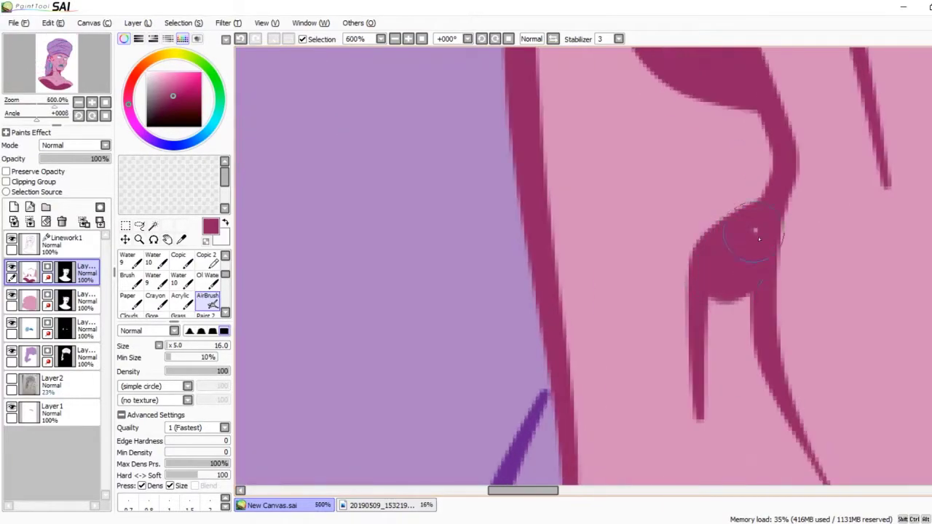
{"action": "left_click_drag", "start_coordinate": [739, 222], "coordinate": [754, 229]}
{"action": "left_click_drag", "start_coordinate": [716, 314], "coordinate": [721, 379]}
Step: Trim the edge of the upper inner ear shadow with the Eraser at size 10
{"action": "scroll", "coordinate": [716, 314], "scroll_direction": "down", "scroll_amount": 8}
{"action": "scroll", "coordinate": [751, 343], "scroll_direction": "up", "scroll_amount": 8}
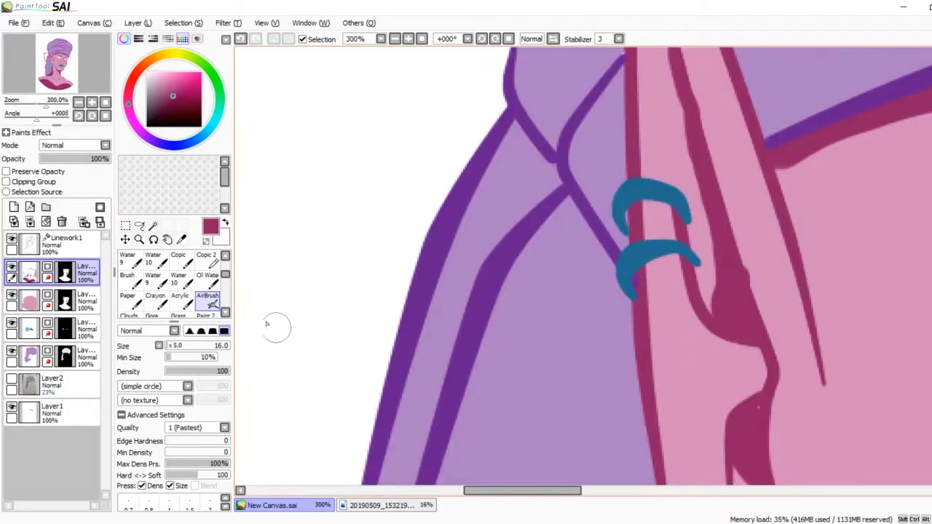
{"action": "key", "text": "e"}
{"action": "scroll", "coordinate": [841, 359], "scroll_direction": "down", "scroll_amount": 2}
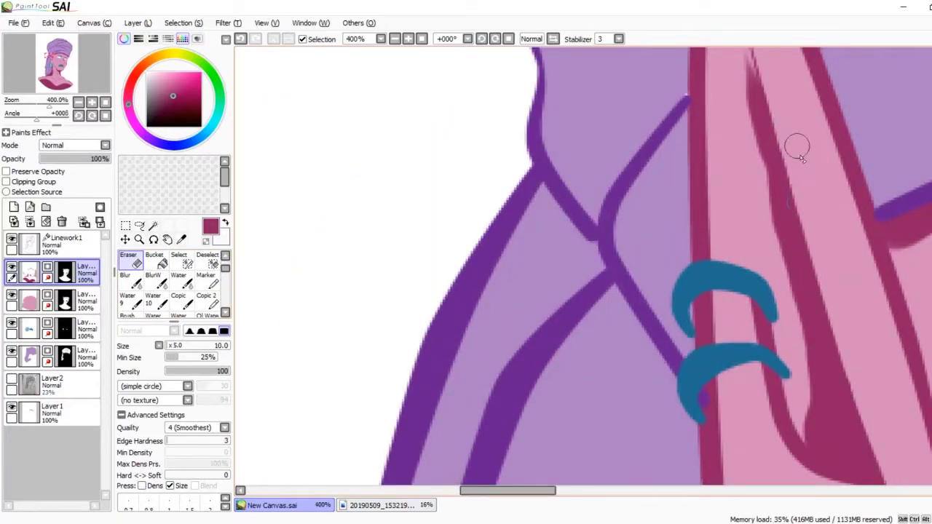
{"action": "left_click_drag", "start_coordinate": [792, 144], "coordinate": [832, 217]}
{"action": "scroll", "coordinate": [825, 357], "scroll_direction": "down", "scroll_amount": 5}
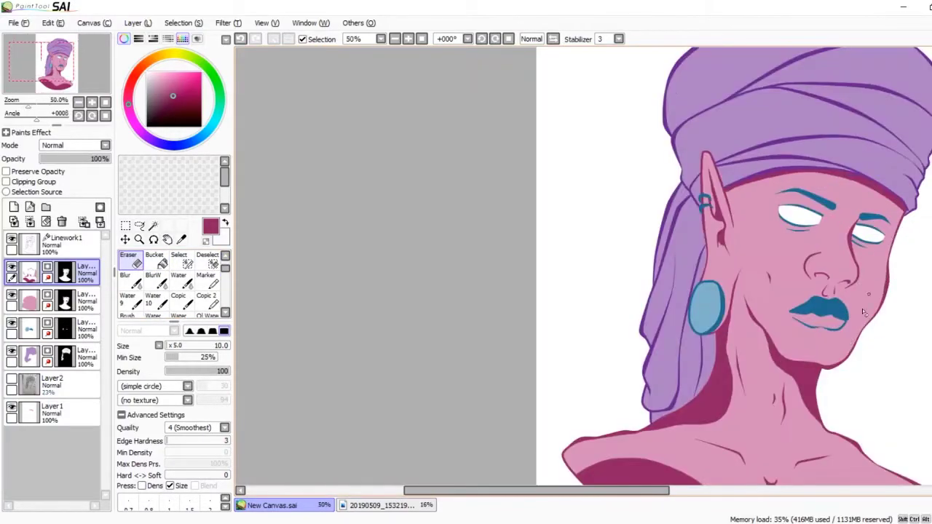
Step: Thicken the dark magenta shading of both nostrils with the Airbrush at size 16
{"action": "scroll", "coordinate": [691, 299], "scroll_direction": "up", "scroll_amount": 5}
{"action": "scroll", "coordinate": [216, 312], "scroll_direction": "down", "scroll_amount": 2}
{"action": "left_click", "coordinate": [209, 301]}
{"action": "scroll", "coordinate": [680, 191], "scroll_direction": "up", "scroll_amount": 3}
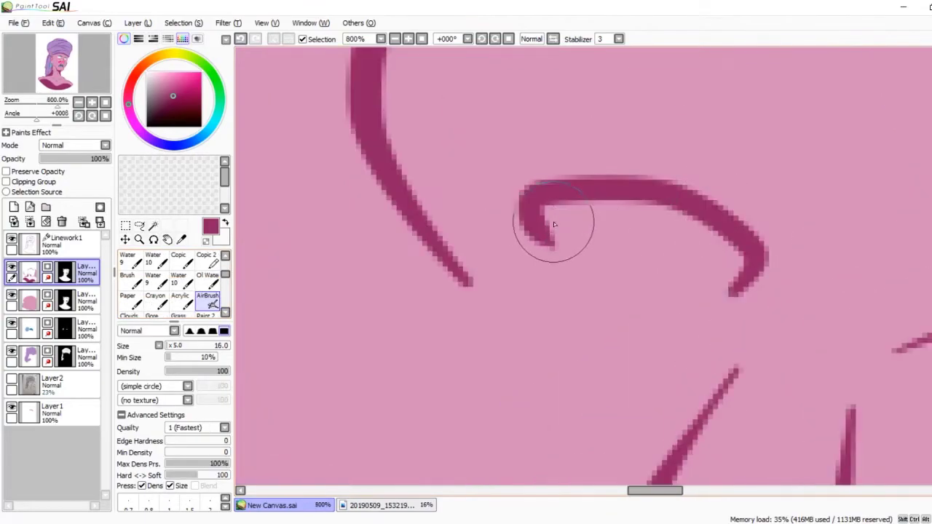
{"action": "left_click_drag", "start_coordinate": [680, 191], "coordinate": [706, 191]}
{"action": "scroll", "coordinate": [707, 191], "scroll_direction": "down", "scroll_amount": 3}
{"action": "scroll", "coordinate": [776, 225], "scroll_direction": "up", "scroll_amount": 2}
{"action": "left_click_drag", "start_coordinate": [794, 217], "coordinate": [776, 224]}
Step: Shade beneath the lower lip in dark magenta and remove the excess inside the lip line with the Eraser at size 10
{"action": "scroll", "coordinate": [742, 258], "scroll_direction": "down", "scroll_amount": 4}
{"action": "scroll", "coordinate": [370, 204], "scroll_direction": "up", "scroll_amount": 4}
{"action": "mouse_move", "coordinate": [352, 188]}
{"action": "left_mouse_down"}
{"action": "mouse_move", "coordinate": [493, 263]}
{"action": "mouse_move", "coordinate": [606, 272]}
{"action": "mouse_move", "coordinate": [716, 271]}
{"action": "mouse_move", "coordinate": [763, 206]}
{"action": "left_mouse_up"}
{"action": "scroll", "coordinate": [207, 291], "scroll_direction": "up", "scroll_amount": 2}
{"action": "left_click", "coordinate": [128, 259]}
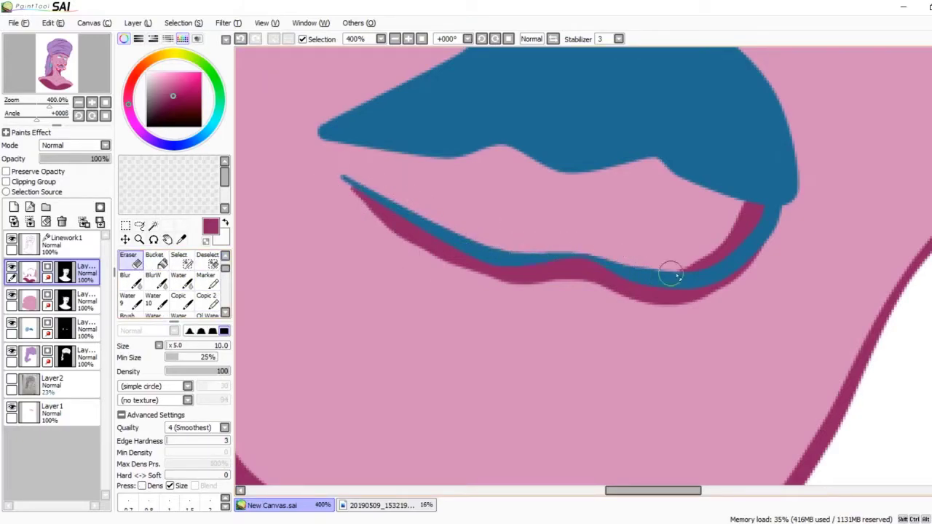
{"action": "left_click_drag", "start_coordinate": [664, 277], "coordinate": [714, 264]}
{"action": "scroll", "coordinate": [769, 333], "scroll_direction": "down", "scroll_amount": 4}
{"action": "scroll", "coordinate": [743, 321], "scroll_direction": "up", "scroll_amount": 4}
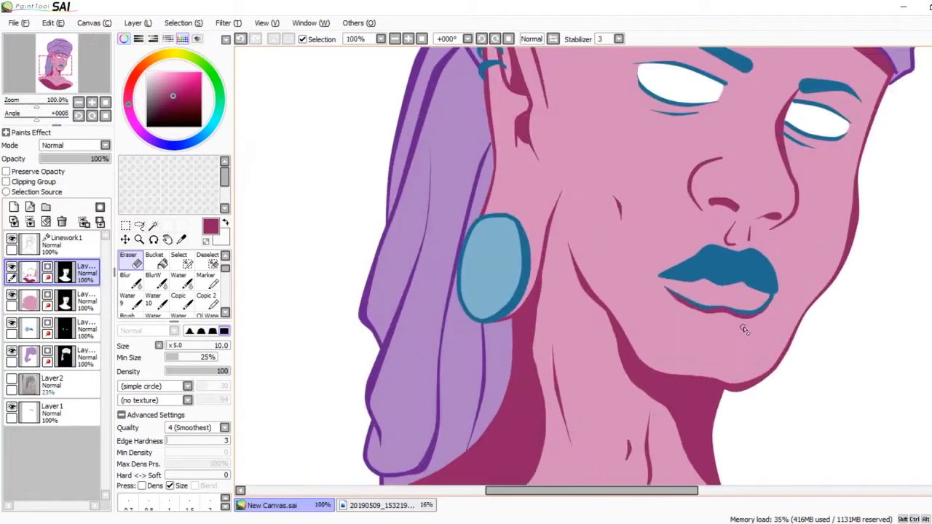
Step: Pick up the blue of the lips and paint a vertical band across the middle of the mouth opening with the Airbrush
{"action": "key", "text": "alt"}
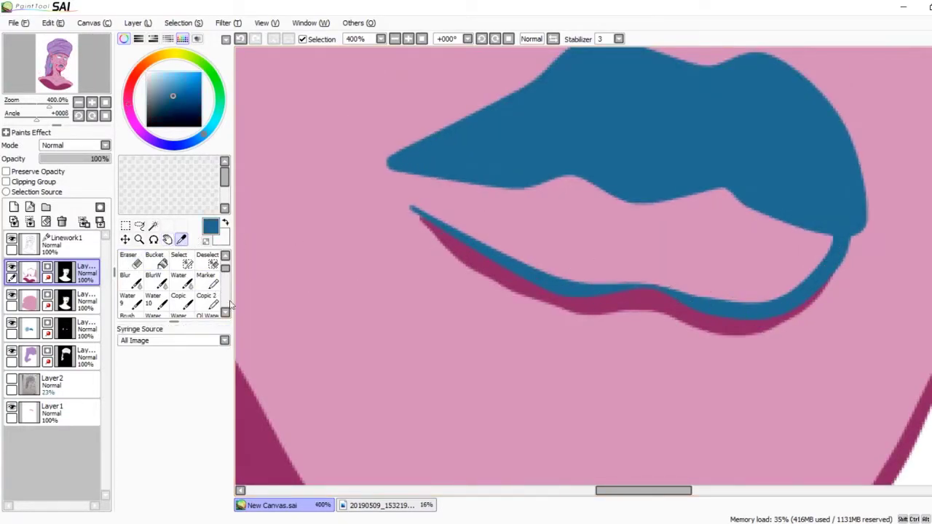
{"action": "scroll", "coordinate": [211, 291], "scroll_direction": "down", "scroll_amount": 2}
{"action": "left_click", "coordinate": [207, 299]}
{"action": "scroll", "coordinate": [638, 108], "scroll_direction": "up", "scroll_amount": 1}
{"action": "mouse_move", "coordinate": [635, 260]}
{"action": "left_mouse_down"}
{"action": "mouse_move", "coordinate": [651, 284]}
{"action": "mouse_move", "coordinate": [655, 326]}
{"action": "mouse_move", "coordinate": [676, 264]}
{"action": "mouse_move", "coordinate": [692, 327]}
{"action": "left_mouse_up"}
{"action": "scroll", "coordinate": [624, 233], "scroll_direction": "down", "scroll_amount": 5}
Step: Paint a thin pale pink highlight along the lower lip with the Airbrush
{"action": "scroll", "coordinate": [389, 215], "scroll_direction": "up", "scroll_amount": 3}
{"action": "left_click", "coordinate": [389, 215], "text": "alt"}
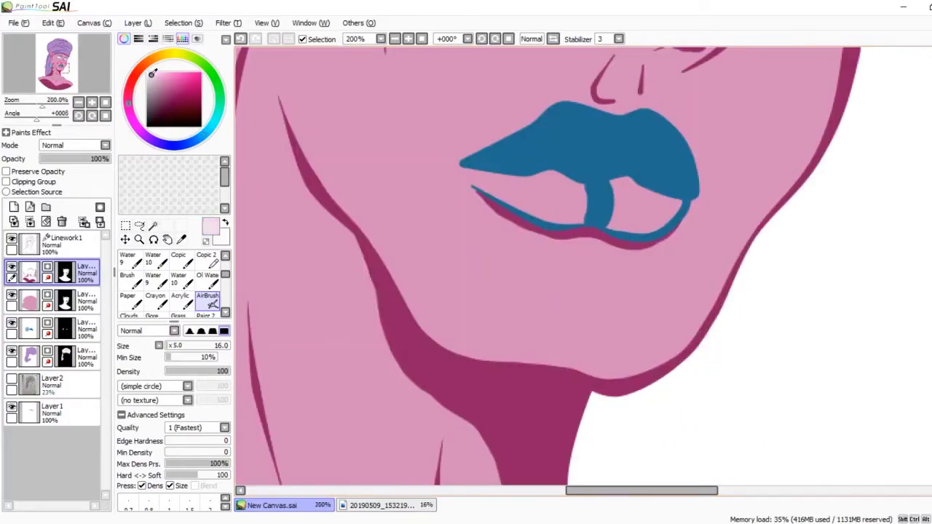
{"action": "scroll", "coordinate": [794, 308], "scroll_direction": "up", "scroll_amount": 2}
{"action": "mouse_move", "coordinate": [795, 277]}
{"action": "left_mouse_down"}
{"action": "mouse_move", "coordinate": [718, 306]}
{"action": "mouse_move", "coordinate": [478, 292]}
{"action": "mouse_move", "coordinate": [577, 280]}
{"action": "mouse_move", "coordinate": [536, 308]}
{"action": "left_mouse_up"}
{"action": "scroll", "coordinate": [692, 176], "scroll_direction": "down", "scroll_amount": 4}
Step: Paint rounded pale pink highlights on both sides of the chin with the Airbrush at size 30
{"action": "scroll", "coordinate": [692, 176], "scroll_direction": "up", "scroll_amount": 5}
{"action": "key", "text": "bracketright"}
{"action": "key", "text": "bracketright"}
{"action": "key", "text": "bracketright"}
{"action": "scroll", "coordinate": [615, 176], "scroll_direction": "down", "scroll_amount": 4}
{"action": "scroll", "coordinate": [616, 176], "scroll_direction": "up", "scroll_amount": 3}
{"action": "scroll", "coordinate": [583, 311], "scroll_direction": "down", "scroll_amount": 1}
{"action": "mouse_move", "coordinate": [610, 361]}
{"action": "left_mouse_down"}
{"action": "mouse_move", "coordinate": [482, 152]}
{"action": "mouse_move", "coordinate": [546, 132]}
{"action": "mouse_move", "coordinate": [603, 257]}
{"action": "mouse_move", "coordinate": [616, 350]}
{"action": "mouse_move", "coordinate": [626, 338]}
{"action": "mouse_move", "coordinate": [586, 239]}
{"action": "mouse_move", "coordinate": [601, 284]}
{"action": "mouse_move", "coordinate": [504, 165]}
{"action": "mouse_move", "coordinate": [535, 178]}
{"action": "mouse_move", "coordinate": [612, 292]}
{"action": "mouse_move", "coordinate": [599, 297]}
{"action": "mouse_move", "coordinate": [641, 278]}
{"action": "left_mouse_up"}
{"action": "scroll", "coordinate": [622, 353], "scroll_direction": "down", "scroll_amount": 3}
{"action": "scroll", "coordinate": [509, 240], "scroll_direction": "up", "scroll_amount": 3}
{"action": "scroll", "coordinate": [510, 240], "scroll_direction": "up", "scroll_amount": 2}
{"action": "left_click_drag", "start_coordinate": [431, 282], "coordinate": [427, 271]}
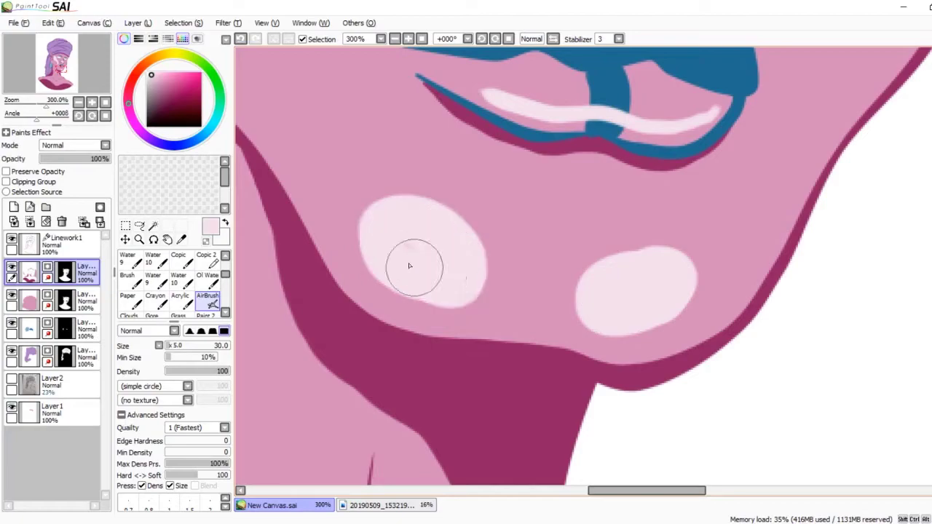
Step: Paint pale pink highlights on the nose, the near cheek and the outer rim of the ear with the Airbrush
{"action": "scroll", "coordinate": [427, 271], "scroll_direction": "down", "scroll_amount": 5}
{"action": "scroll", "coordinate": [482, 100], "scroll_direction": "up", "scroll_amount": 2}
{"action": "scroll", "coordinate": [482, 100], "scroll_direction": "up", "scroll_amount": 2}
{"action": "mouse_move", "coordinate": [466, 89]}
{"action": "left_mouse_down"}
{"action": "mouse_move", "coordinate": [445, 124]}
{"action": "mouse_move", "coordinate": [466, 480]}
{"action": "left_mouse_up"}
{"action": "scroll", "coordinate": [496, 277], "scroll_direction": "down", "scroll_amount": 3}
{"action": "scroll", "coordinate": [495, 277], "scroll_direction": "up", "scroll_amount": 3}
{"action": "left_click_drag", "start_coordinate": [509, 233], "coordinate": [519, 271]}
{"action": "scroll", "coordinate": [510, 284], "scroll_direction": "down", "scroll_amount": 3}
{"action": "scroll", "coordinate": [430, 382], "scroll_direction": "up", "scroll_amount": 3}
Step: Paint broad pale pink highlights across both shoulders below the collarbones with the Airbrush at size 60
{"action": "scroll", "coordinate": [429, 383], "scroll_direction": "down", "scroll_amount": 2}
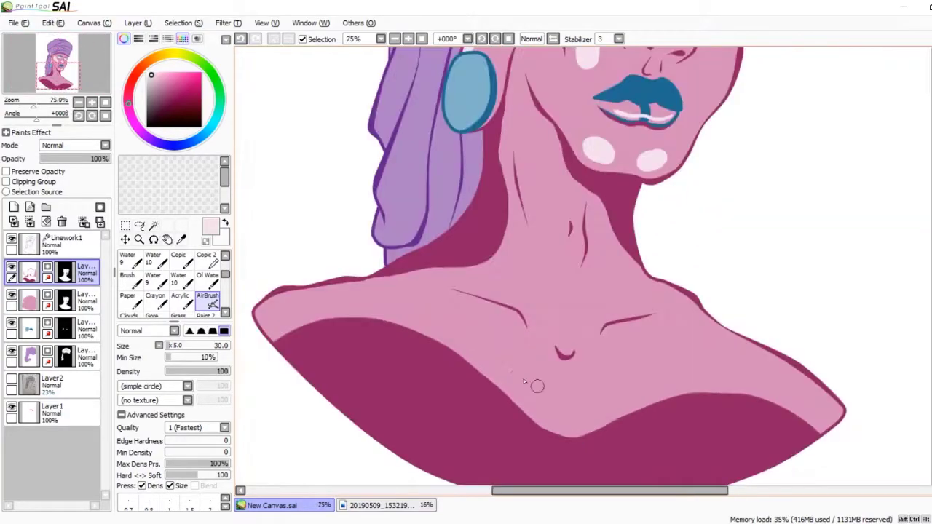
{"action": "mouse_move", "coordinate": [274, 317]}
{"action": "left_mouse_down"}
{"action": "mouse_move", "coordinate": [339, 298]}
{"action": "mouse_move", "coordinate": [489, 351]}
{"action": "mouse_move", "coordinate": [437, 314]}
{"action": "left_mouse_up"}
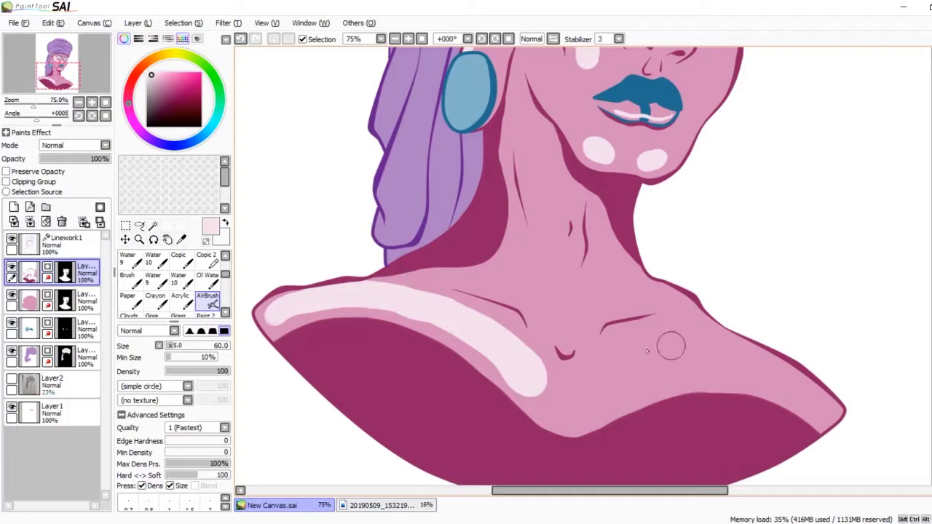
{"action": "mouse_move", "coordinate": [837, 413]}
{"action": "left_mouse_down"}
{"action": "mouse_move", "coordinate": [611, 359]}
{"action": "mouse_move", "coordinate": [830, 397]}
{"action": "left_mouse_up"}
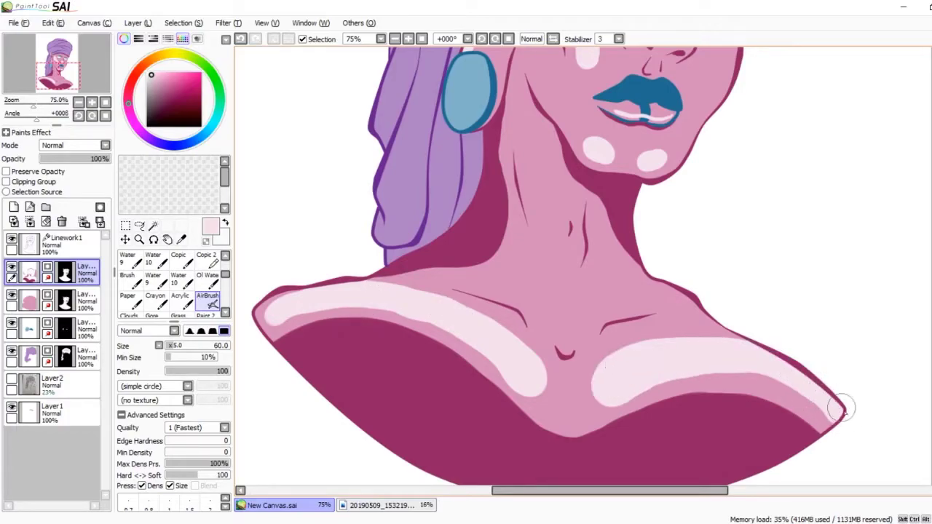
{"action": "scroll", "coordinate": [456, 318], "scroll_direction": "up", "scroll_amount": 1}
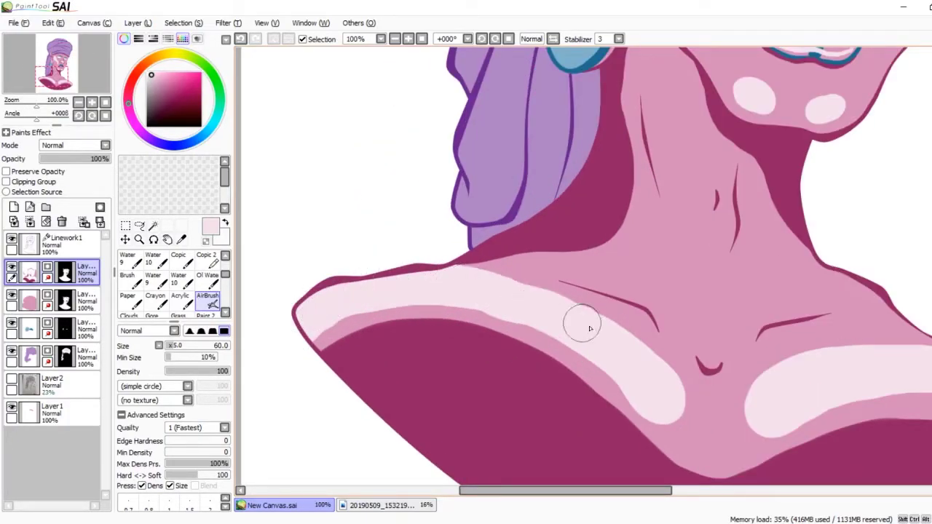
{"action": "left_click_drag", "start_coordinate": [574, 322], "coordinate": [636, 376]}
Step: Trim the edge of the shoulder highlight beside the collarbone with the Eraser at size 14
{"action": "key", "text": "e"}
{"action": "scroll", "coordinate": [291, 248], "scroll_direction": "up", "scroll_amount": 1}
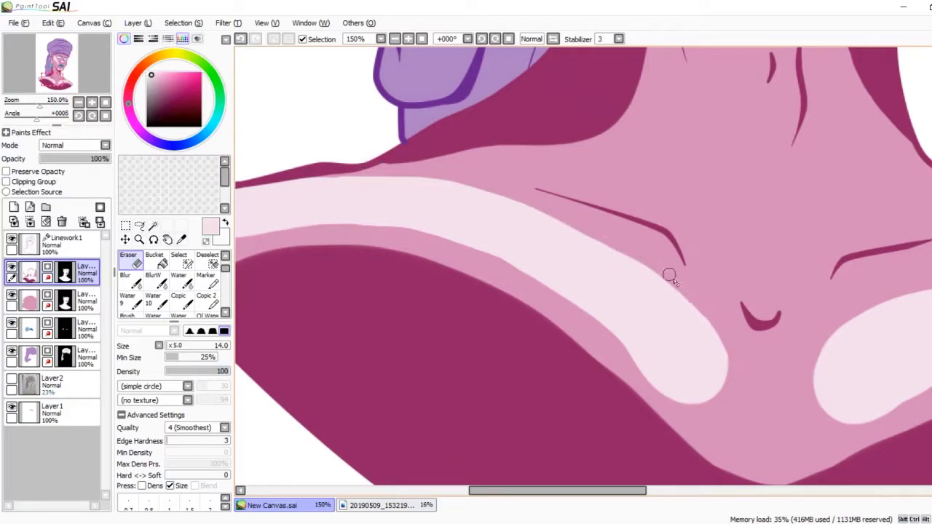
{"action": "scroll", "coordinate": [728, 347], "scroll_direction": "down", "scroll_amount": 8}
{"action": "scroll", "coordinate": [652, 234], "scroll_direction": "up", "scroll_amount": 6}
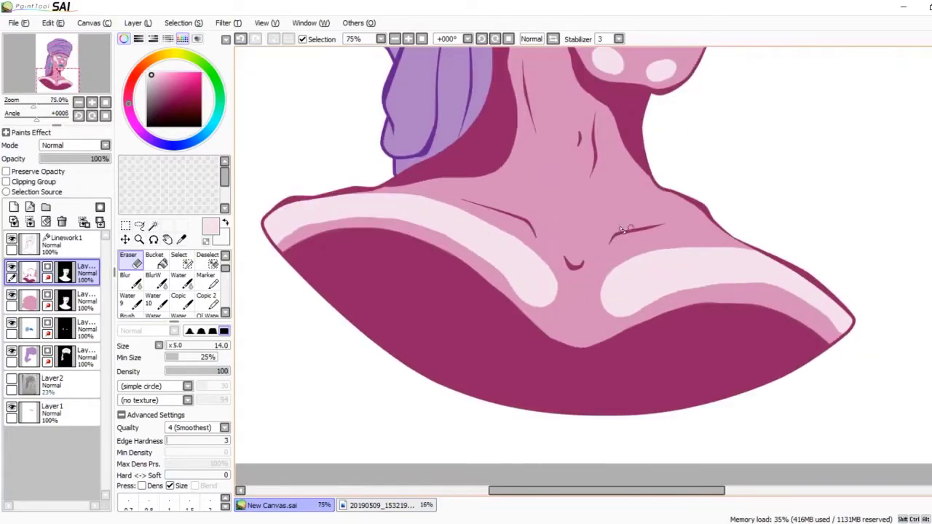
Step: Paint a tapering pale pink highlight down the side of the neck with the Airbrush and trim it with the Eraser at size 14
{"action": "left_click", "coordinate": [225, 311]}
{"action": "left_click", "coordinate": [209, 298]}
{"action": "scroll", "coordinate": [441, 172], "scroll_direction": "up", "scroll_amount": 1}
{"action": "scroll", "coordinate": [442, 172], "scroll_direction": "down", "scroll_amount": 3}
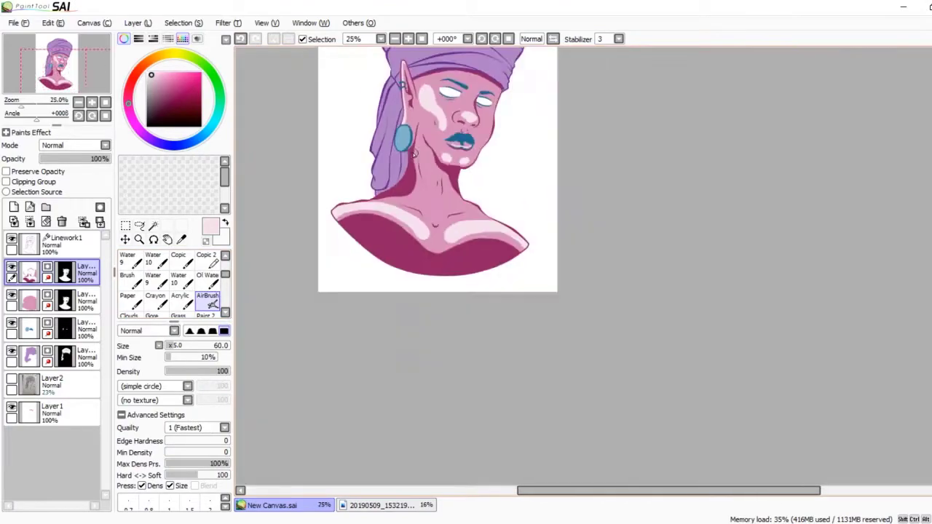
{"action": "scroll", "coordinate": [441, 172], "scroll_direction": "up", "scroll_amount": 3}
{"action": "scroll", "coordinate": [441, 172], "scroll_direction": "up", "scroll_amount": 1}
{"action": "mouse_move", "coordinate": [421, 191]}
{"action": "left_mouse_down"}
{"action": "mouse_move", "coordinate": [443, 337]}
{"action": "mouse_move", "coordinate": [443, 328]}
{"action": "left_mouse_up"}
{"action": "key", "text": "e"}
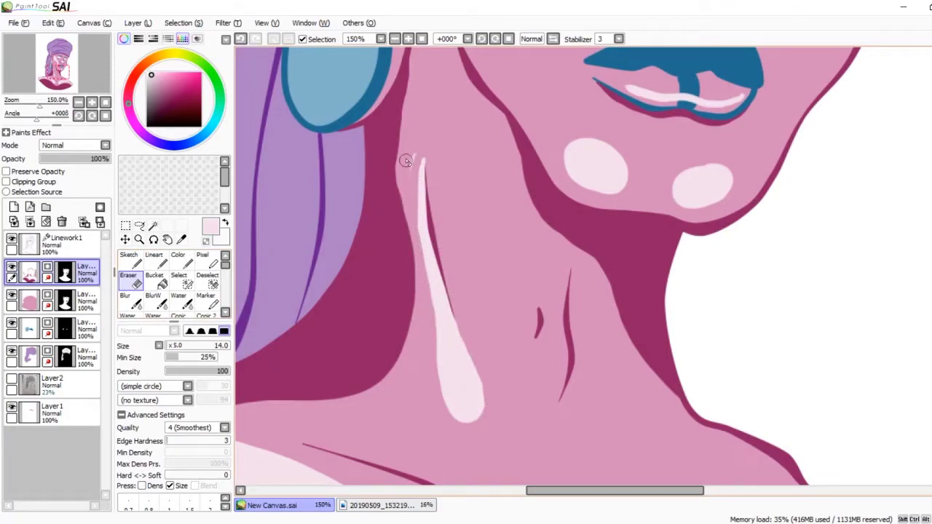
{"action": "scroll", "coordinate": [514, 337], "scroll_direction": "down", "scroll_amount": 3}
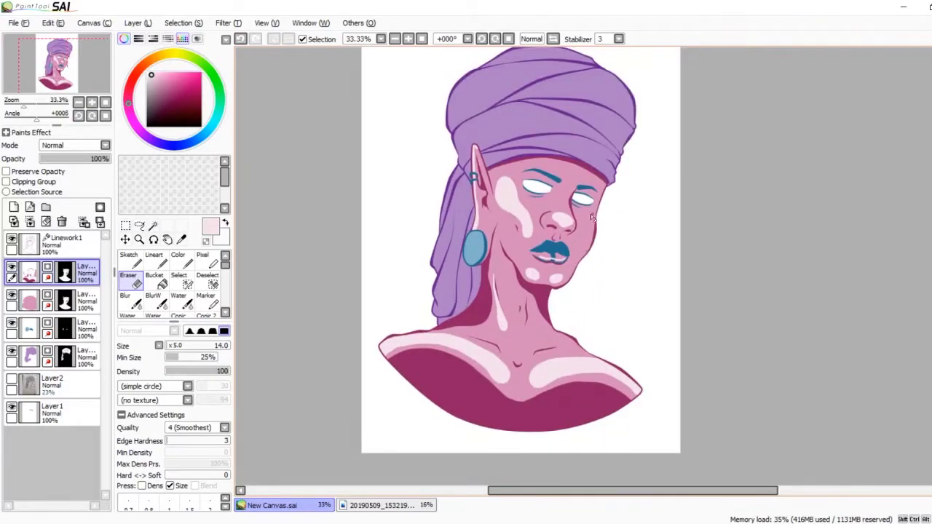
Step: Paint a pale pink highlight on the far cheek along the face outline with the Airbrush at size 50
{"action": "scroll", "coordinate": [416, 228], "scroll_direction": "up", "scroll_amount": 3}
{"action": "left_click", "coordinate": [226, 313]}
{"action": "left_click", "coordinate": [226, 313]}
{"action": "left_click", "coordinate": [208, 298]}
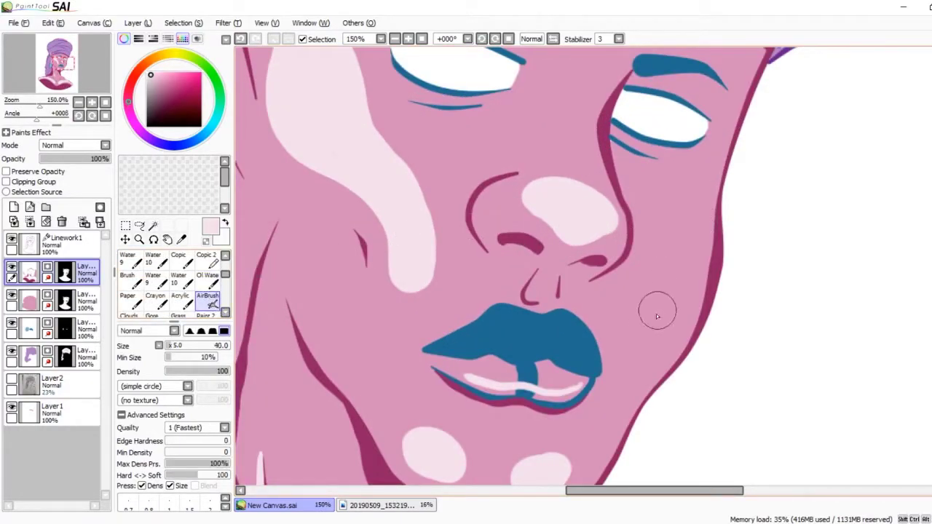
{"action": "left_click_drag", "start_coordinate": [647, 325], "coordinate": [682, 267]}
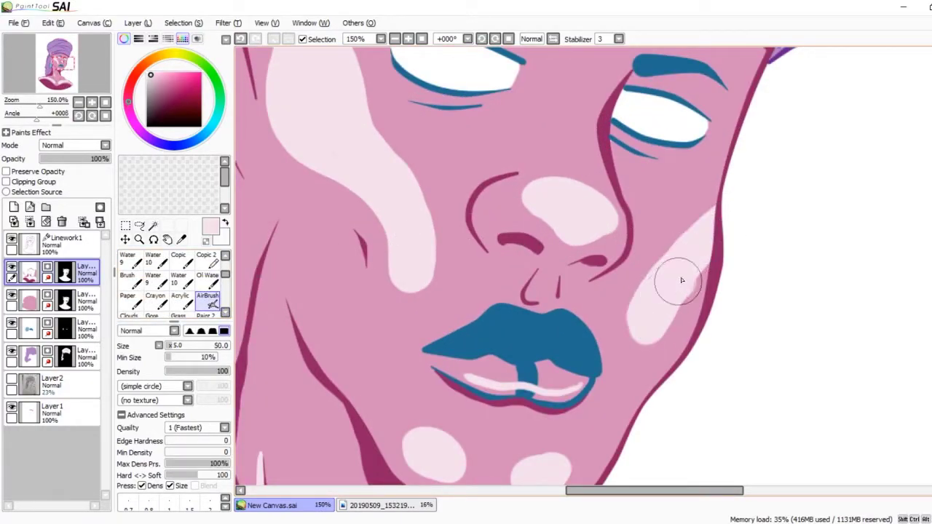
{"action": "scroll", "coordinate": [737, 177], "scroll_direction": "down", "scroll_amount": 3}
{"action": "scroll", "coordinate": [767, 206], "scroll_direction": "up", "scroll_amount": 2}
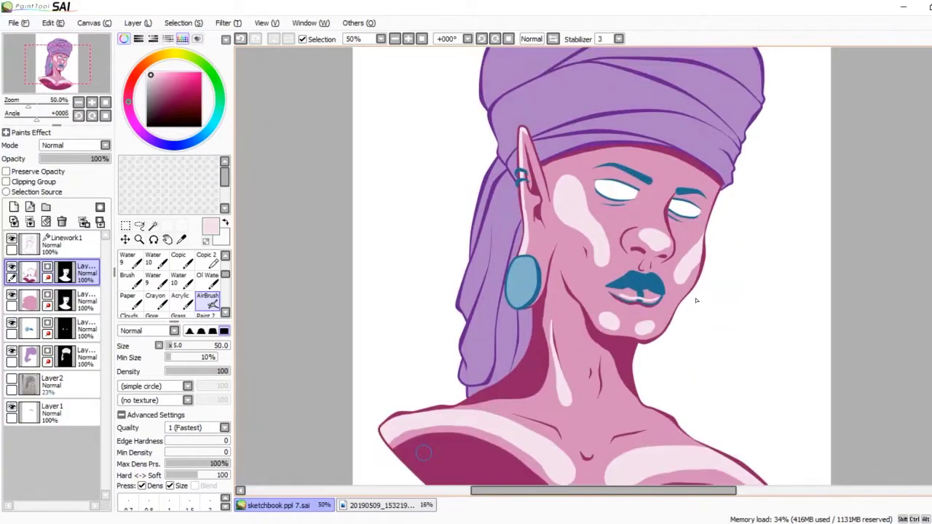
Step: Shade beneath the upper lip in dark magenta and tidy the edge in skin pink with the Airbrush at size 12
{"action": "scroll", "coordinate": [535, 318], "scroll_direction": "up", "scroll_amount": 3}
{"action": "left_click", "coordinate": [328, 320], "text": "alt"}
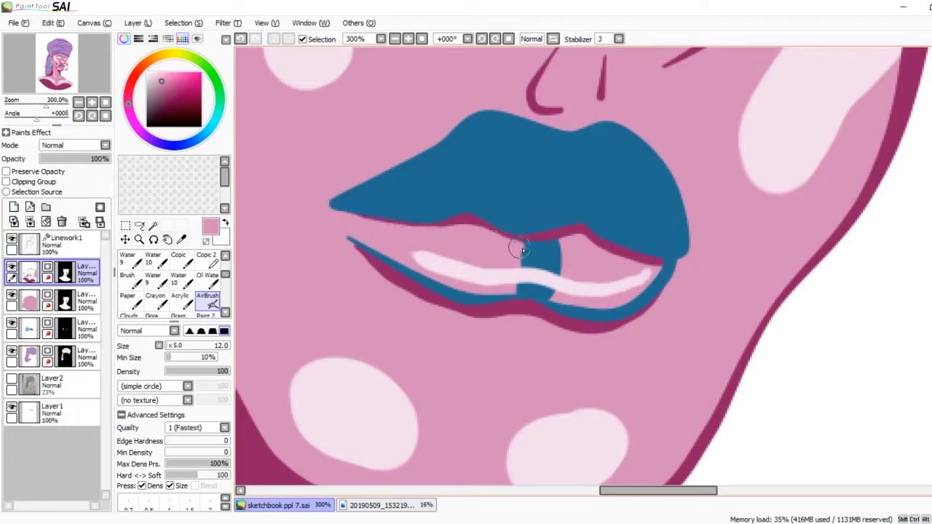
{"action": "scroll", "coordinate": [392, 230], "scroll_direction": "up", "scroll_amount": 1}
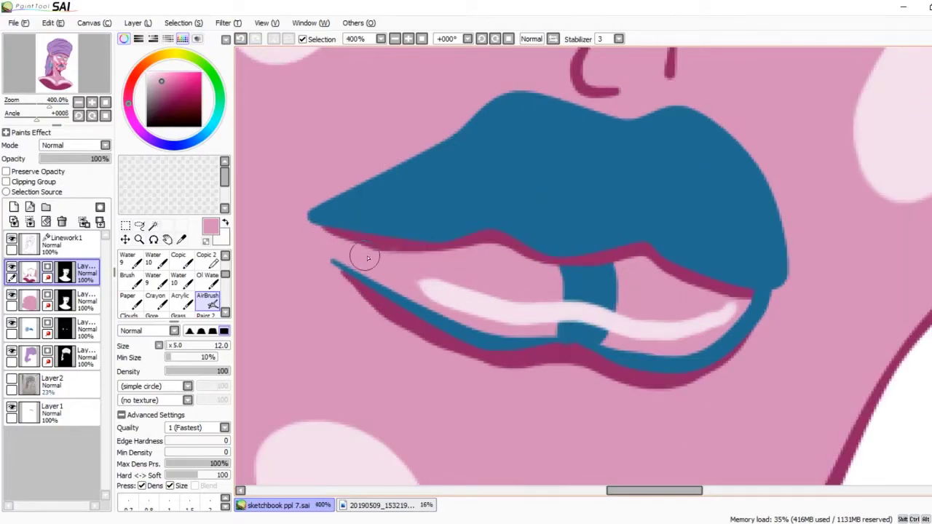
{"action": "scroll", "coordinate": [362, 257], "scroll_direction": "down", "scroll_amount": 3}
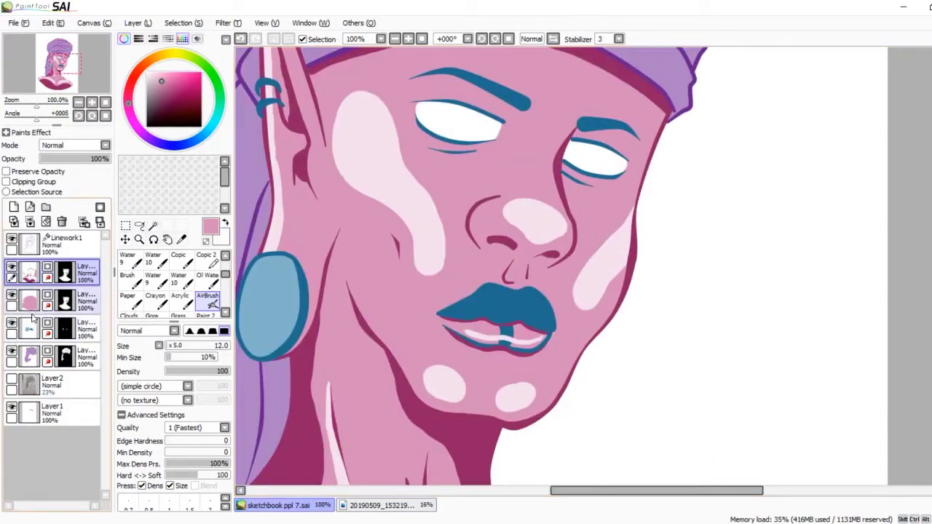
Step: Paint soft white highlights around the large earring on the blue layer with the Airbrush at size 35 and density 18
{"action": "left_click", "coordinate": [32, 324]}
{"action": "scroll", "coordinate": [717, 107], "scroll_direction": "up", "scroll_amount": 2}
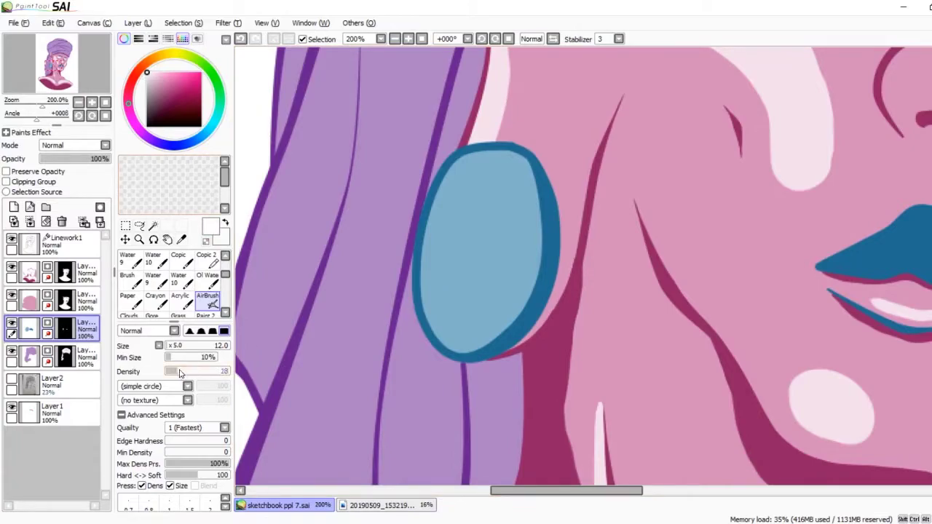
{"action": "key", "text": "bracketright"}
{"action": "key", "text": "bracketright"}
{"action": "key", "text": "bracketright"}
{"action": "key", "text": "bracketright"}
{"action": "key", "text": "bracketright"}
{"action": "mouse_move", "coordinate": [485, 184]}
{"action": "left_mouse_down"}
{"action": "mouse_move", "coordinate": [448, 249]}
{"action": "mouse_move", "coordinate": [478, 183]}
{"action": "mouse_move", "coordinate": [459, 211]}
{"action": "mouse_move", "coordinate": [491, 310]}
{"action": "mouse_move", "coordinate": [500, 188]}
{"action": "mouse_move", "coordinate": [446, 260]}
{"action": "mouse_move", "coordinate": [484, 174]}
{"action": "mouse_move", "coordinate": [461, 245]}
{"action": "left_mouse_up"}
{"action": "scroll", "coordinate": [466, 248], "scroll_direction": "down", "scroll_amount": 3}
{"action": "scroll", "coordinate": [502, 264], "scroll_direction": "up", "scroll_amount": 3}
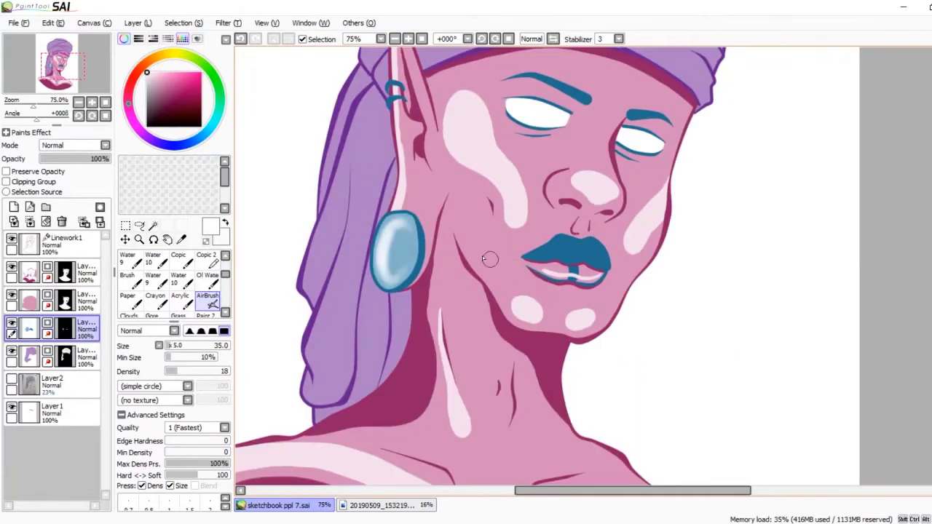
Step: Strengthen the white highlights along both sides of the earring with the Airbrush at size 16 and density 73
{"action": "left_click", "coordinate": [213, 372]}
{"action": "left_click_drag", "start_coordinate": [414, 195], "coordinate": [408, 188]}
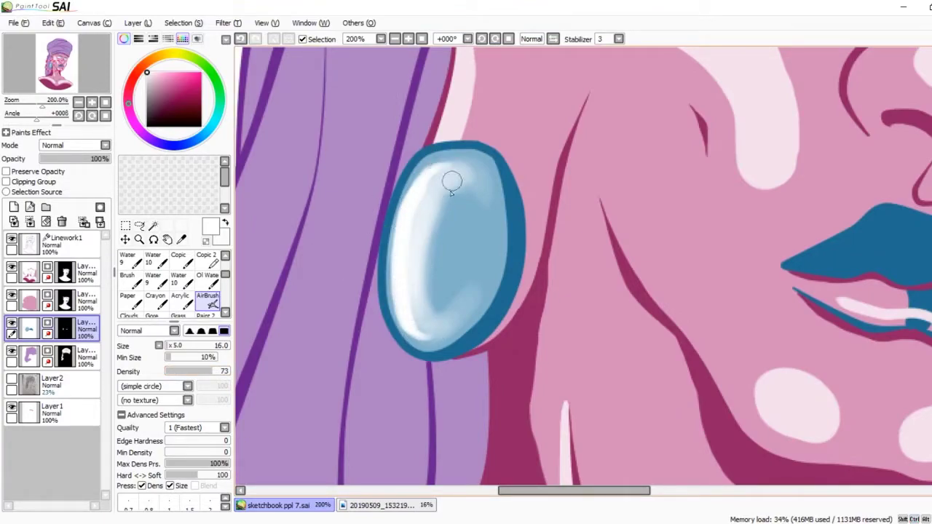
{"action": "scroll", "coordinate": [456, 169], "scroll_direction": "down", "scroll_amount": 3}
{"action": "scroll", "coordinate": [522, 174], "scroll_direction": "up", "scroll_amount": 4}
{"action": "left_click_drag", "start_coordinate": [523, 169], "coordinate": [516, 253]}
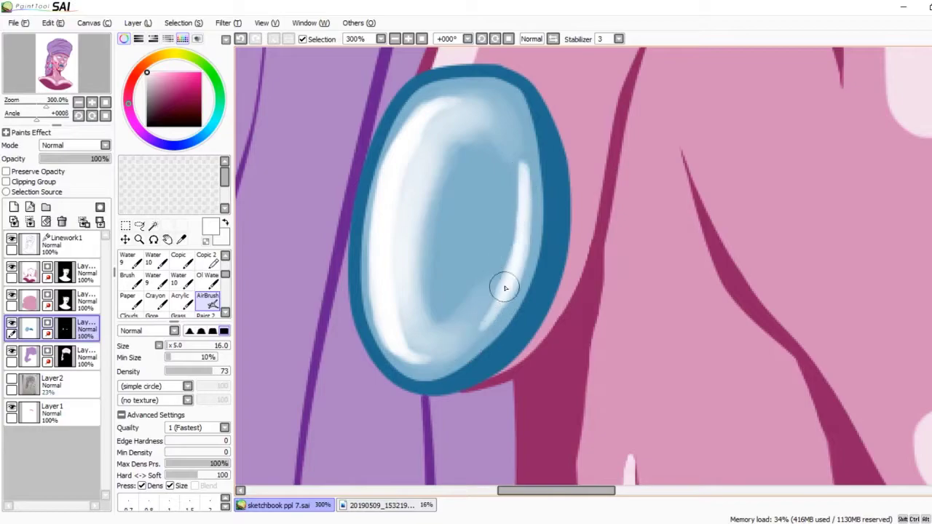
Step: Paint soft white highlights along the upper lip's edge with the Airbrush at size 12 and density 13
{"action": "scroll", "coordinate": [490, 309], "scroll_direction": "down", "scroll_amount": 6}
{"action": "scroll", "coordinate": [601, 203], "scroll_direction": "up", "scroll_amount": 1}
{"action": "scroll", "coordinate": [520, 209], "scroll_direction": "up", "scroll_amount": 6}
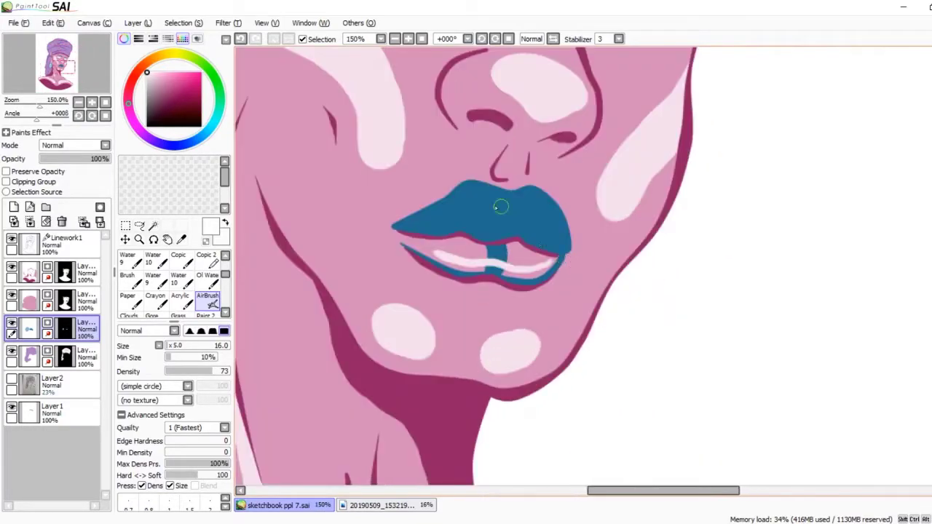
{"action": "left_click", "coordinate": [174, 371]}
{"action": "mouse_move", "coordinate": [290, 262]}
{"action": "left_mouse_down"}
{"action": "mouse_move", "coordinate": [517, 181]}
{"action": "mouse_move", "coordinate": [698, 291]}
{"action": "left_mouse_up"}
{"action": "mouse_move", "coordinate": [364, 220]}
{"action": "left_mouse_down"}
{"action": "mouse_move", "coordinate": [589, 187]}
{"action": "mouse_move", "coordinate": [698, 291]}
{"action": "left_mouse_up"}
{"action": "left_click_drag", "start_coordinate": [437, 172], "coordinate": [648, 212]}
{"action": "mouse_move", "coordinate": [416, 194]}
{"action": "left_mouse_down"}
{"action": "mouse_move", "coordinate": [576, 191]}
{"action": "mouse_move", "coordinate": [427, 184]}
{"action": "mouse_move", "coordinate": [564, 192]}
{"action": "mouse_move", "coordinate": [677, 249]}
{"action": "left_mouse_up"}
{"action": "scroll", "coordinate": [635, 179], "scroll_direction": "down", "scroll_amount": 5}
{"action": "scroll", "coordinate": [635, 180], "scroll_direction": "down", "scroll_amount": 3}
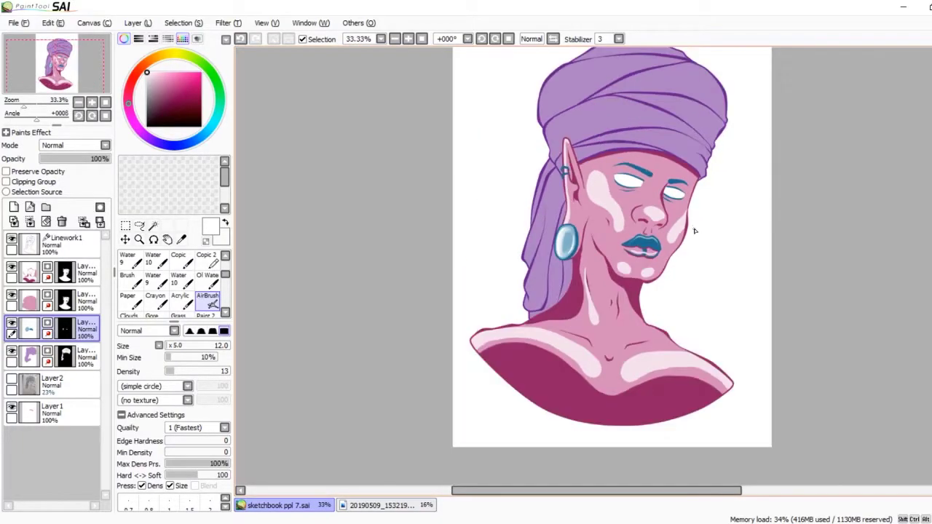
Step: Shade beneath the near eye's lower lid in dark magenta on the skin shadow layer with the Airbrush at full density
{"action": "scroll", "coordinate": [553, 240], "scroll_direction": "up", "scroll_amount": 3}
{"action": "left_click", "coordinate": [73, 273]}
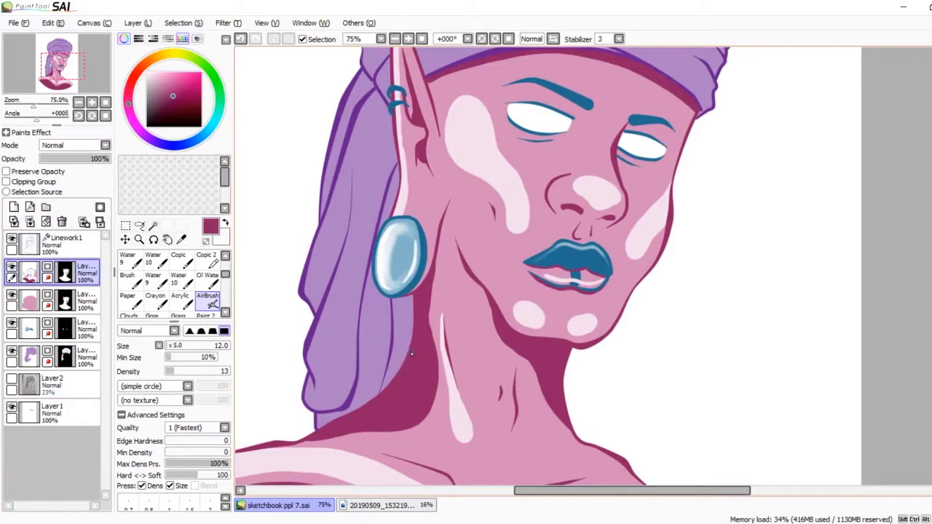
{"action": "scroll", "coordinate": [510, 116], "scroll_direction": "up", "scroll_amount": 5}
{"action": "mouse_move", "coordinate": [693, 250]}
{"action": "left_mouse_down"}
{"action": "mouse_move", "coordinate": [656, 265]}
{"action": "mouse_move", "coordinate": [519, 258]}
{"action": "mouse_move", "coordinate": [375, 182]}
{"action": "left_mouse_up"}
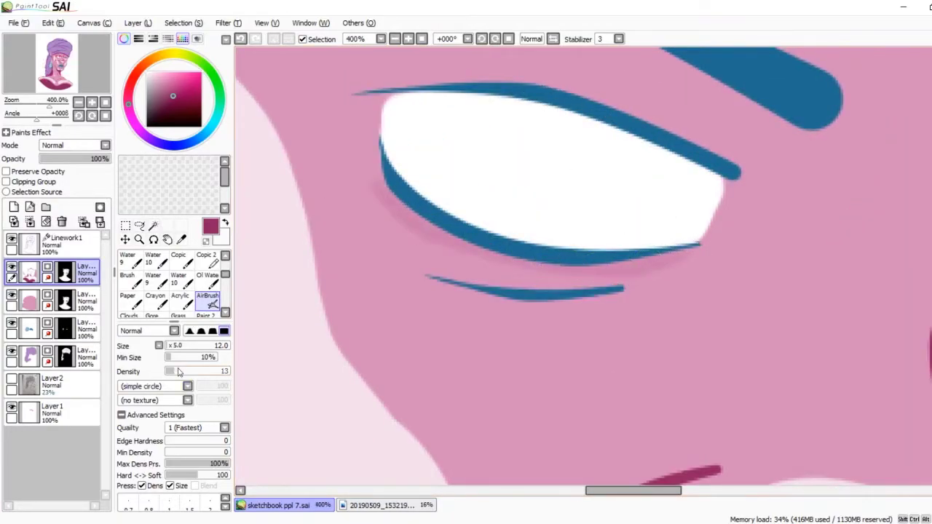
{"action": "mouse_move", "coordinate": [694, 254]}
{"action": "left_mouse_down"}
{"action": "mouse_move", "coordinate": [600, 271]}
{"action": "mouse_move", "coordinate": [491, 251]}
{"action": "left_mouse_up"}
{"action": "key", "text": "ctrl+z"}
{"action": "mouse_move", "coordinate": [677, 253]}
{"action": "left_mouse_down"}
{"action": "mouse_move", "coordinate": [495, 257]}
{"action": "mouse_move", "coordinate": [380, 184]}
{"action": "left_mouse_up"}
{"action": "scroll", "coordinate": [466, 219], "scroll_direction": "down", "scroll_amount": 2}
Step: Shade beneath the far eye's lower lid in dark magenta with the Airbrush at size 12
{"action": "scroll", "coordinate": [553, 219], "scroll_direction": "up", "scroll_amount": 3}
{"action": "mouse_move", "coordinate": [541, 213]}
{"action": "left_mouse_down"}
{"action": "mouse_move", "coordinate": [621, 240]}
{"action": "mouse_move", "coordinate": [731, 269]}
{"action": "mouse_move", "coordinate": [832, 254]}
{"action": "left_mouse_up"}
{"action": "scroll", "coordinate": [674, 209], "scroll_direction": "up", "scroll_amount": 1}
{"action": "scroll", "coordinate": [605, 217], "scroll_direction": "down", "scroll_amount": 3}
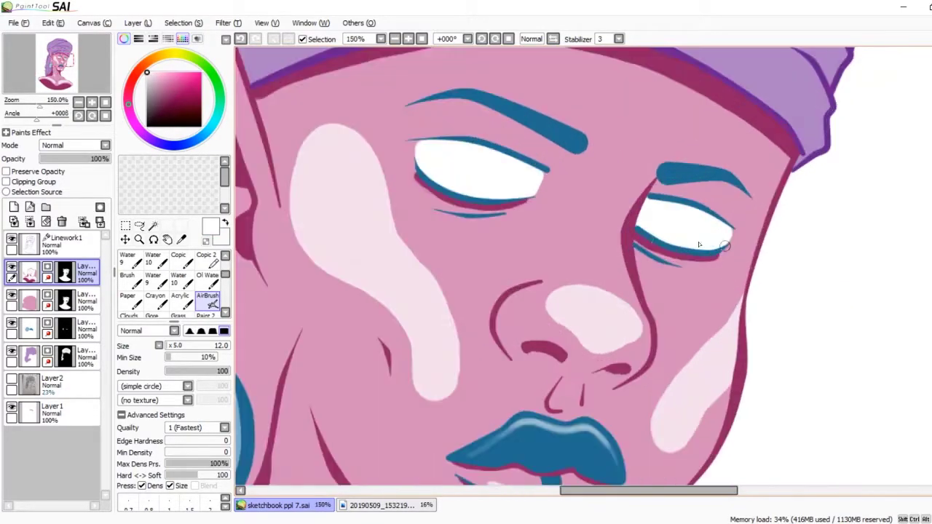
Step: Shade beneath the crease line under the near eye in dark magenta with the Airbrush at size 8
{"action": "scroll", "coordinate": [739, 250], "scroll_direction": "up", "scroll_amount": 3}
{"action": "left_click_drag", "start_coordinate": [628, 210], "coordinate": [419, 198]}
{"action": "scroll", "coordinate": [707, 204], "scroll_direction": "down", "scroll_amount": 3}
{"action": "scroll", "coordinate": [558, 243], "scroll_direction": "up", "scroll_amount": 2}
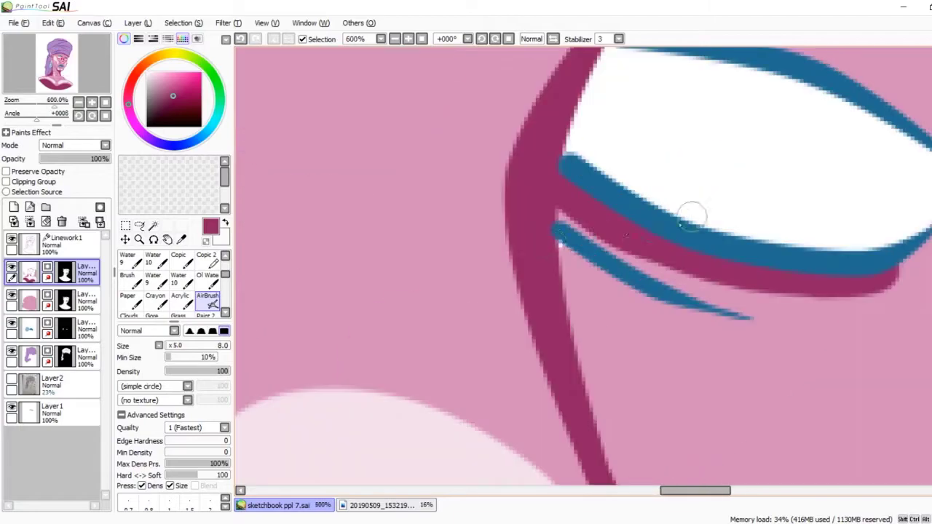
{"action": "scroll", "coordinate": [661, 277], "scroll_direction": "down", "scroll_amount": 2}
{"action": "scroll", "coordinate": [659, 275], "scroll_direction": "up", "scroll_amount": 3}
{"action": "scroll", "coordinate": [745, 202], "scroll_direction": "down", "scroll_amount": 1}
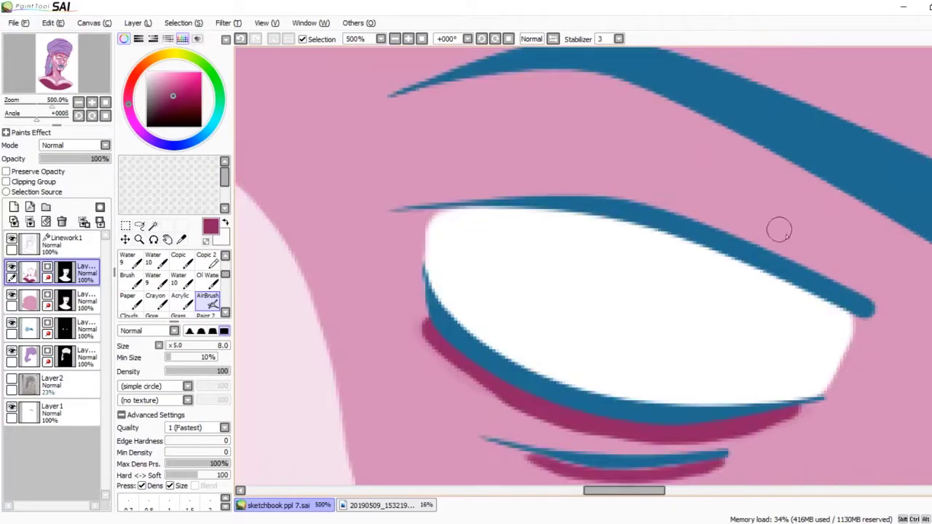
Step: Shade the near eye's upper-lid crease and the underside of the near eyebrow in dark magenta with the Airbrush at size 8
{"action": "scroll", "coordinate": [744, 201], "scroll_direction": "down", "scroll_amount": 3}
{"action": "scroll", "coordinate": [697, 223], "scroll_direction": "up", "scroll_amount": 2}
{"action": "left_click_drag", "start_coordinate": [566, 188], "coordinate": [692, 220]}
{"action": "scroll", "coordinate": [713, 232], "scroll_direction": "up", "scroll_amount": 1}
{"action": "left_click_drag", "start_coordinate": [524, 242], "coordinate": [349, 228]}
{"action": "scroll", "coordinate": [543, 227], "scroll_direction": "down", "scroll_amount": 3}
{"action": "scroll", "coordinate": [553, 206], "scroll_direction": "up", "scroll_amount": 5}
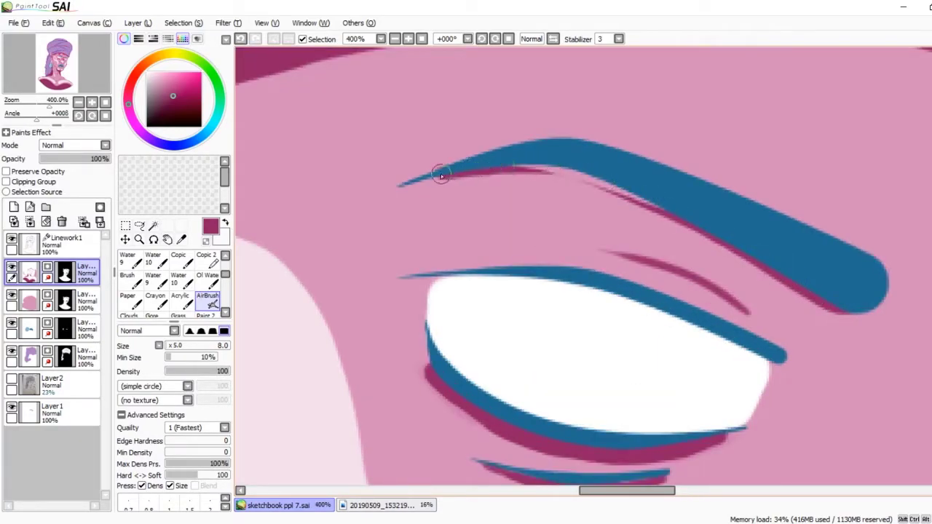
Step: Shade the far eye's upper-lid crease and the underside of the far eyebrow in dark magenta with the Airbrush
{"action": "scroll", "coordinate": [445, 177], "scroll_direction": "down", "scroll_amount": 4}
{"action": "scroll", "coordinate": [587, 231], "scroll_direction": "up", "scroll_amount": 4}
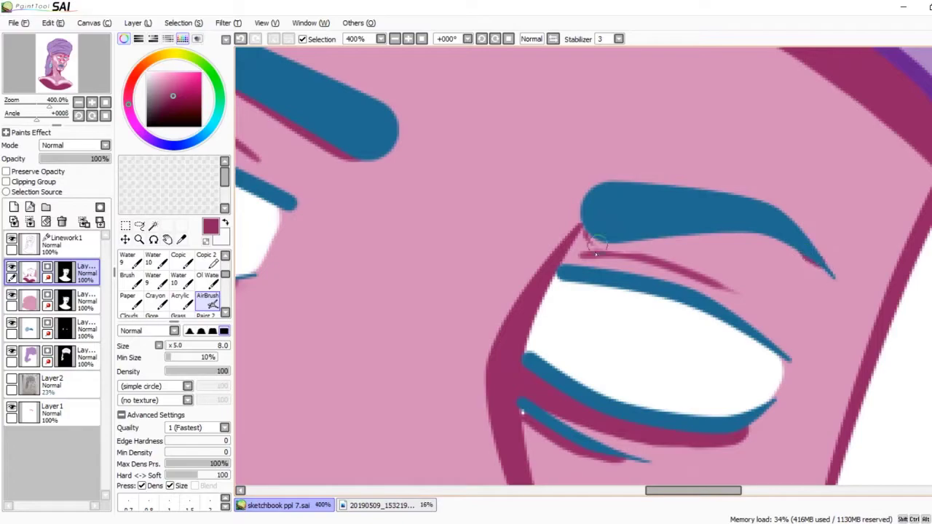
{"action": "key", "text": "Down"}
{"action": "key", "text": "Down"}
{"action": "key", "text": "Down"}
{"action": "key", "text": "Down"}
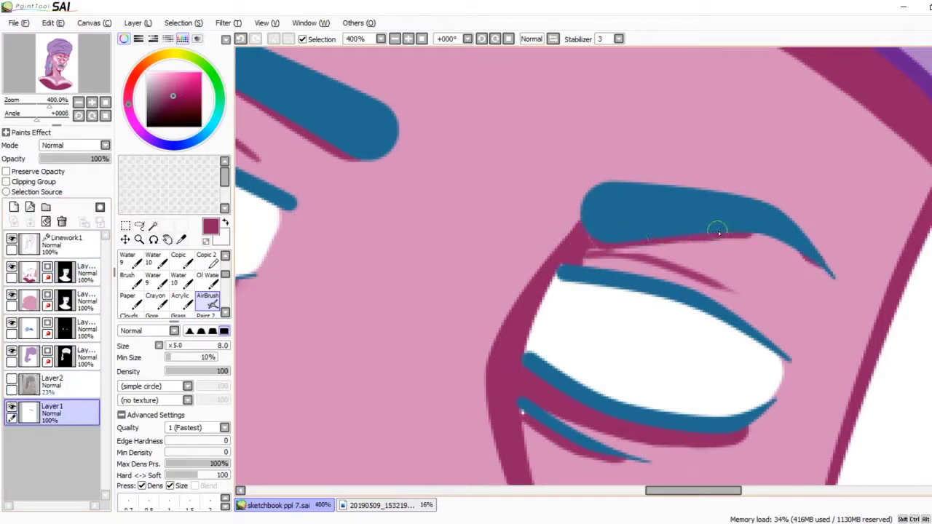
{"action": "scroll", "coordinate": [806, 259], "scroll_direction": "down", "scroll_amount": 3}
{"action": "scroll", "coordinate": [655, 214], "scroll_direction": "up", "scroll_amount": 4}
{"action": "scroll", "coordinate": [469, 115], "scroll_direction": "down", "scroll_amount": 3}
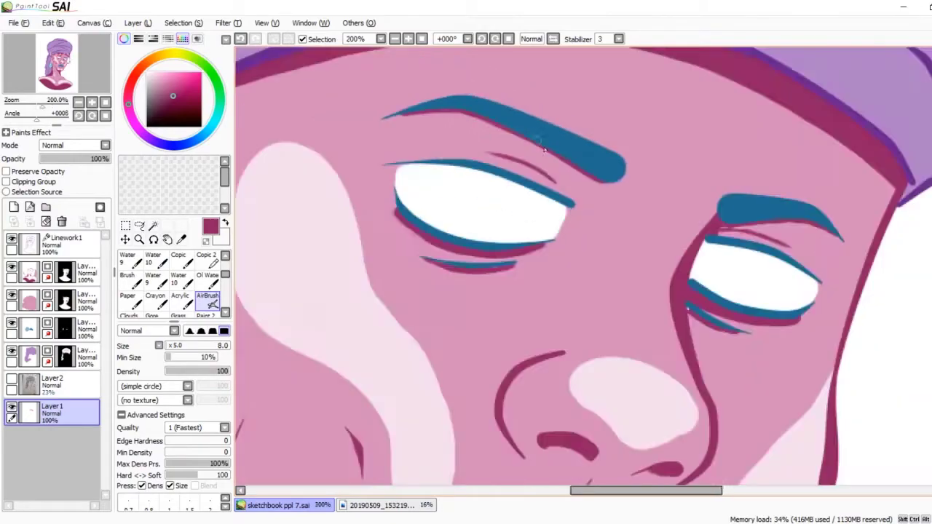
Step: Sample the pale pink skin highlight and paint a thin highlight along the near eyebrow's upper edge on the skin shadow layer
{"action": "left_click", "coordinate": [673, 332], "text": "alt"}
{"action": "scroll", "coordinate": [633, 264], "scroll_direction": "up", "scroll_amount": 2}
{"action": "left_click", "coordinate": [89, 275]}
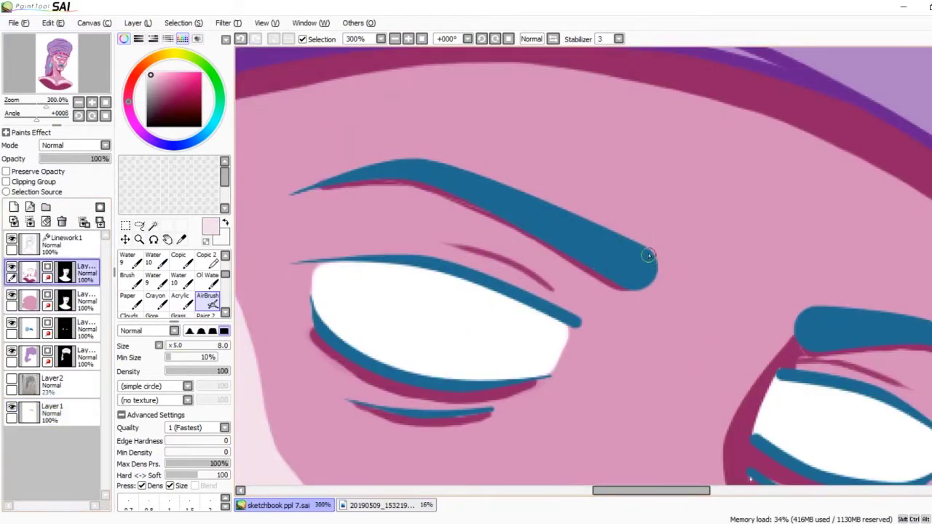
{"action": "left_click", "coordinate": [51, 413]}
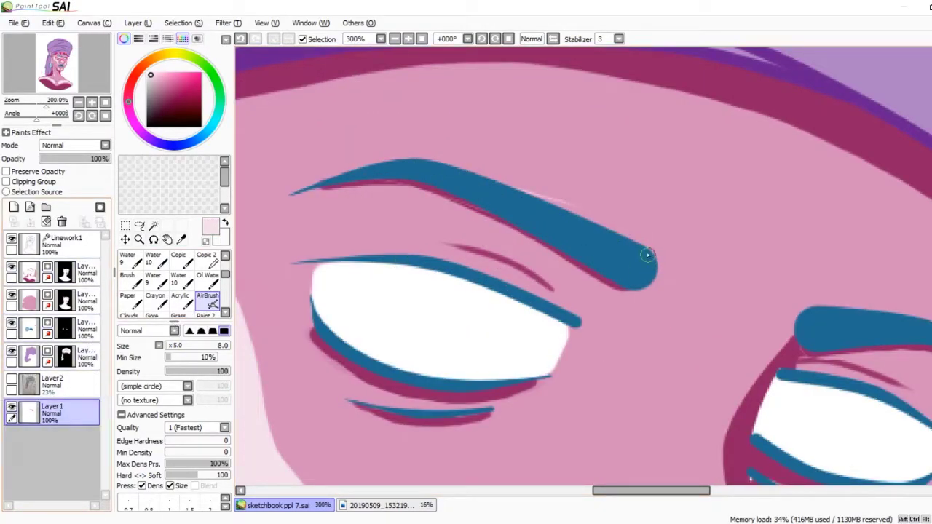
{"action": "left_click", "coordinate": [532, 210], "text": "ctrl+shift"}
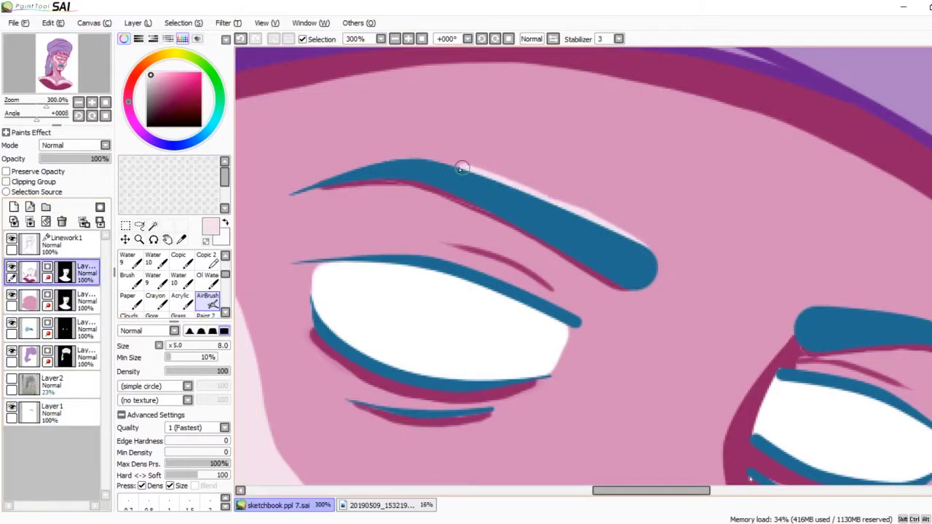
{"action": "scroll", "coordinate": [346, 176], "scroll_direction": "down", "scroll_amount": 3}
{"action": "scroll", "coordinate": [333, 183], "scroll_direction": "up", "scroll_amount": 5}
{"action": "mouse_move", "coordinate": [333, 183]}
{"action": "left_mouse_down"}
{"action": "mouse_move", "coordinate": [404, 170]}
{"action": "mouse_move", "coordinate": [554, 186]}
{"action": "mouse_move", "coordinate": [655, 268]}
{"action": "left_mouse_up"}
Step: Touch up the underside of the near eyebrow's thin tail with the mid-pink skin tone
{"action": "scroll", "coordinate": [655, 268], "scroll_direction": "down", "scroll_amount": 3}
{"action": "scroll", "coordinate": [488, 213], "scroll_direction": "up", "scroll_amount": 5}
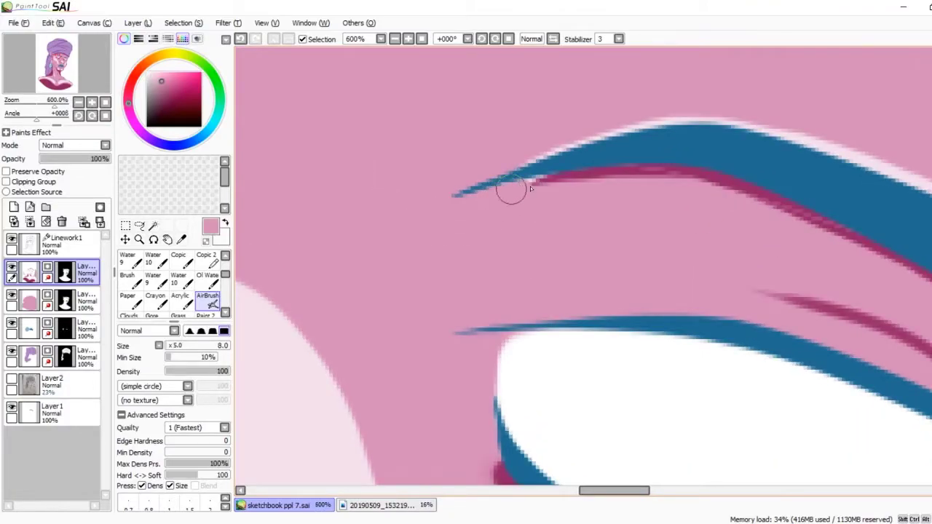
{"action": "scroll", "coordinate": [492, 195], "scroll_direction": "down", "scroll_amount": 5}
{"action": "scroll", "coordinate": [596, 240], "scroll_direction": "up", "scroll_amount": 3}
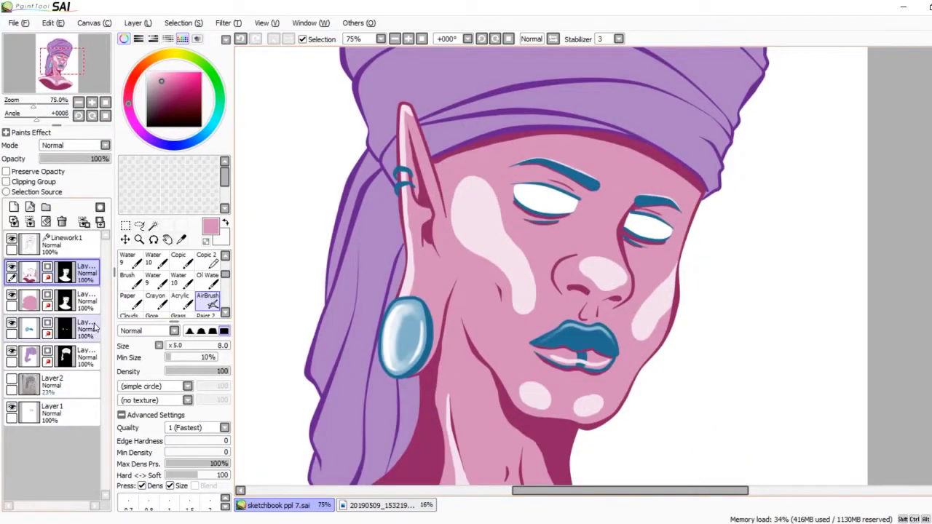
Step: Show the pencil sketch on Layer2 and duplicate the masked turban colour layer
{"action": "key", "text": "ctrl+minus"}
{"action": "left_click", "coordinate": [11, 379]}
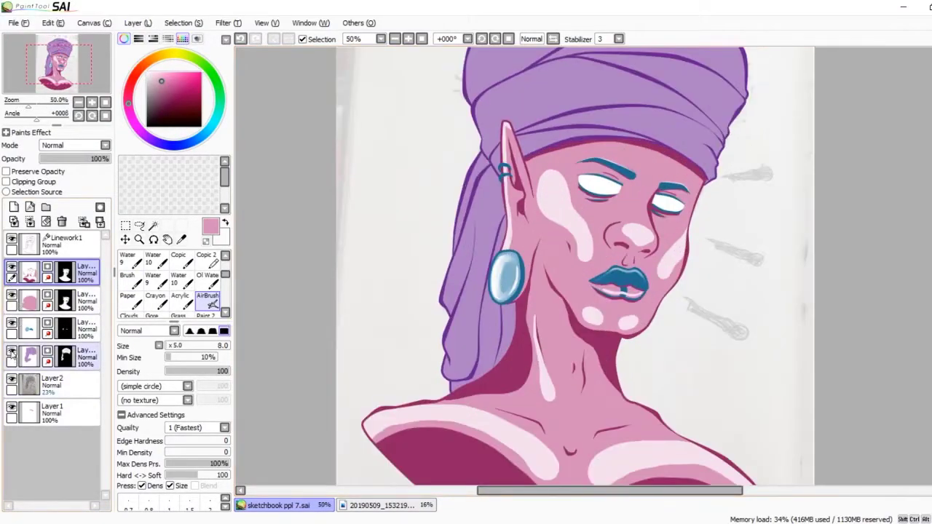
{"action": "left_click", "coordinate": [11, 354]}
{"action": "key", "text": "ctrl+plus"}
{"action": "left_click", "coordinate": [11, 352]}
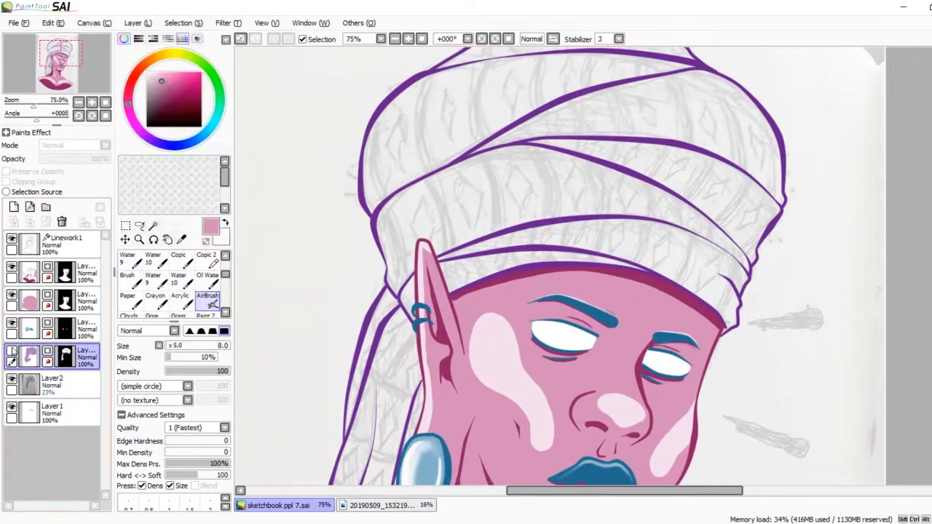
{"action": "left_click", "coordinate": [12, 353]}
{"action": "left_click", "coordinate": [137, 23]}
{"action": "left_click", "coordinate": [156, 80]}
Step: Erase all the colour from the duplicated turban layer with the Eraser at size 500, and hide the original turban fill
{"action": "key", "text": "e"}
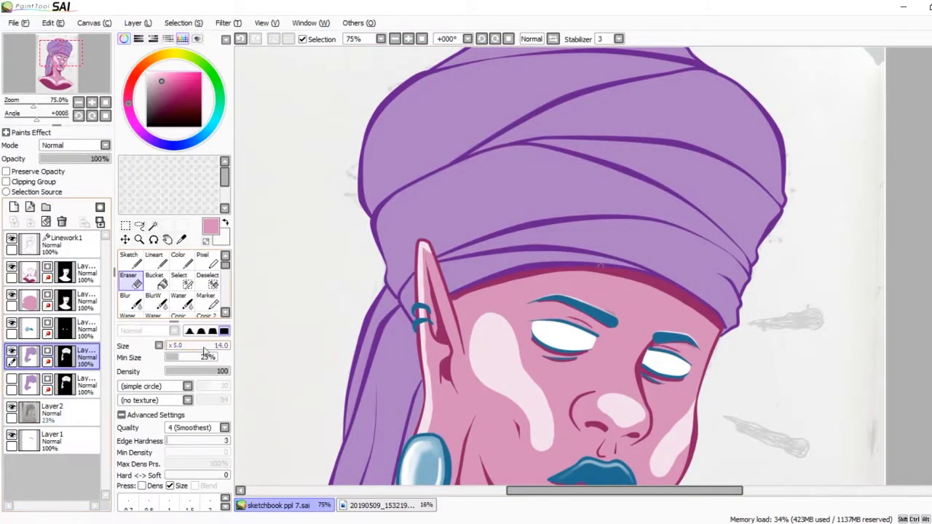
{"action": "left_click_drag", "start_coordinate": [184, 353], "coordinate": [226, 345]}
{"action": "key", "text": "ctrl+minus"}
{"action": "mouse_move", "coordinate": [313, 269]}
{"action": "left_mouse_down"}
{"action": "mouse_move", "coordinate": [342, 160]}
{"action": "mouse_move", "coordinate": [437, 218]}
{"action": "left_mouse_up"}
{"action": "key", "text": "ctrl+plus"}
{"action": "key", "text": "ctrl+minus"}
{"action": "left_click", "coordinate": [11, 378]}
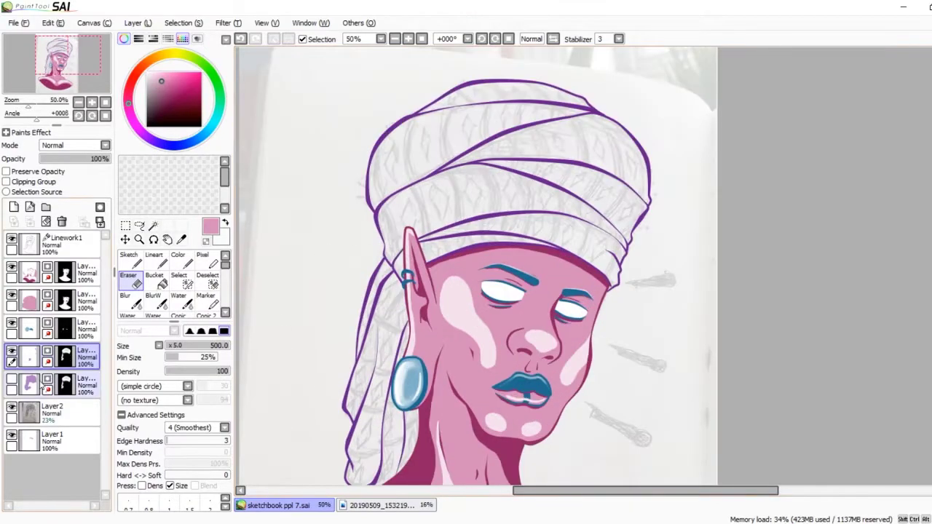
{"action": "left_click", "coordinate": [12, 379]}
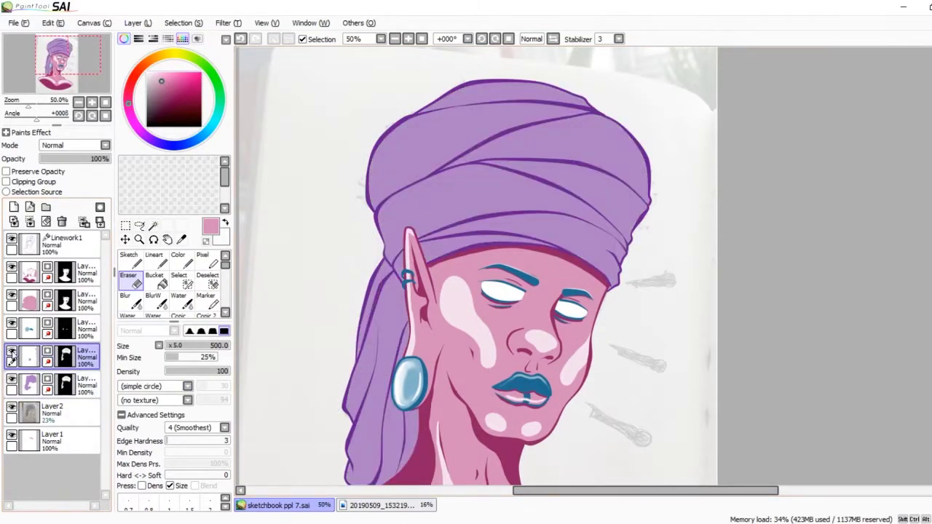
{"action": "left_click", "coordinate": [12, 379]}
Step: Paint short dark blue stripes across the turban's lowest narrow bands with the Airbrush, following the sketch, at up to size 12
{"action": "scroll", "coordinate": [168, 284], "scroll_direction": "down", "scroll_amount": 2}
{"action": "left_click", "coordinate": [206, 277]}
{"action": "key", "text": "ctrl+plus"}
{"action": "key", "text": "ctrl+plus"}
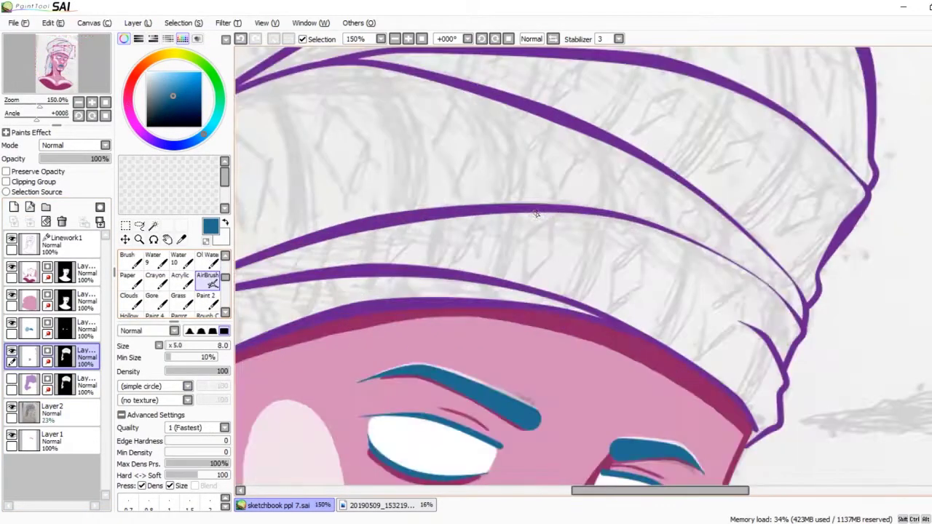
{"action": "key", "text": "ctrl+plus"}
{"action": "mouse_move", "coordinate": [520, 176]}
{"action": "left_mouse_down"}
{"action": "mouse_move", "coordinate": [567, 270]}
{"action": "mouse_move", "coordinate": [544, 184]}
{"action": "mouse_move", "coordinate": [574, 233]}
{"action": "mouse_move", "coordinate": [528, 238]}
{"action": "left_mouse_up"}
{"action": "key", "text": "ctrl+minus"}
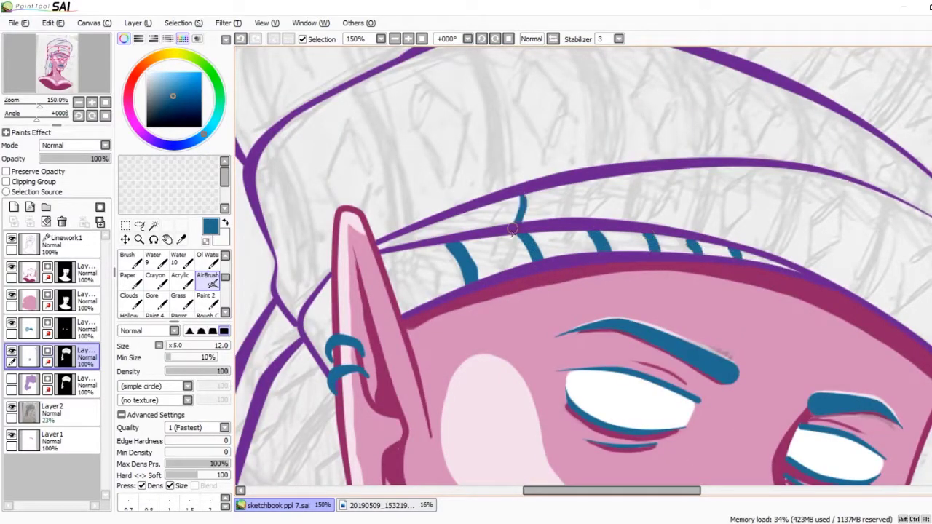
{"action": "key", "text": "ctrl+minus"}
{"action": "key", "text": "ctrl+plus"}
{"action": "mouse_move", "coordinate": [794, 219]}
{"action": "left_mouse_down"}
{"action": "mouse_move", "coordinate": [735, 328]}
{"action": "mouse_move", "coordinate": [826, 135]}
{"action": "mouse_move", "coordinate": [797, 233]}
{"action": "left_mouse_up"}
Step: Paint dark blue stripes across the turban's middle bands above the forehead with the Airbrush at size 16
{"action": "key", "text": "ctrl+minus"}
{"action": "key", "text": "ctrl+plus"}
{"action": "left_click_drag", "start_coordinate": [531, 266], "coordinate": [494, 89]}
{"action": "key", "text": "ctrl+minus"}
{"action": "mouse_move", "coordinate": [575, 324]}
{"action": "left_mouse_down"}
{"action": "mouse_move", "coordinate": [523, 186]}
{"action": "mouse_move", "coordinate": [579, 326]}
{"action": "left_mouse_up"}
{"action": "key", "text": "ctrl+minus"}
{"action": "key", "text": "ctrl+plus"}
{"action": "key", "text": "ctrl+z"}
{"action": "mouse_move", "coordinate": [632, 136]}
{"action": "left_mouse_down"}
{"action": "mouse_move", "coordinate": [669, 275]}
{"action": "mouse_move", "coordinate": [658, 212]}
{"action": "mouse_move", "coordinate": [629, 152]}
{"action": "mouse_move", "coordinate": [675, 292]}
{"action": "left_mouse_up"}
{"action": "mouse_move", "coordinate": [728, 122]}
{"action": "left_mouse_down"}
{"action": "mouse_move", "coordinate": [771, 241]}
{"action": "mouse_move", "coordinate": [736, 127]}
{"action": "mouse_move", "coordinate": [743, 251]}
{"action": "mouse_move", "coordinate": [769, 174]}
{"action": "left_mouse_up"}
{"action": "key", "text": "ctrl+plus"}
{"action": "key", "text": "ctrl+plus"}
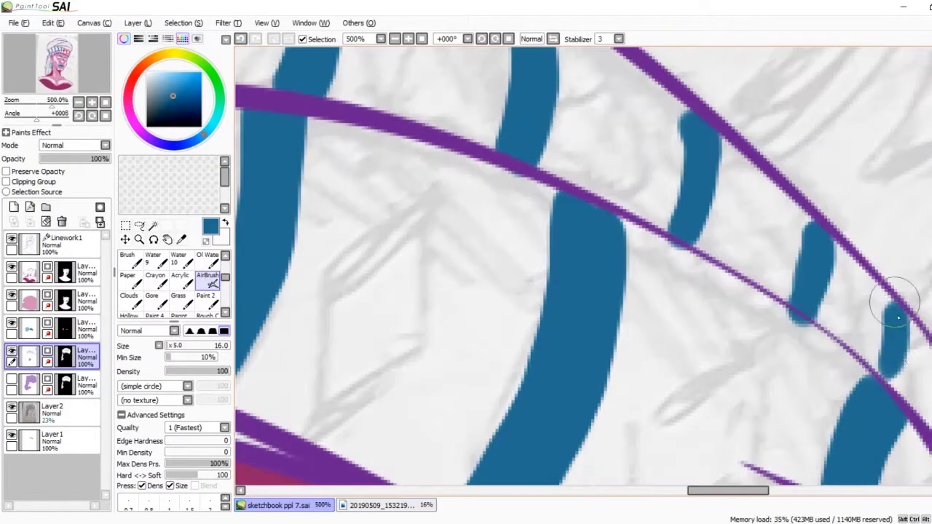
Step: Paint wider dark blue stripes across the turban's larger folds and the top of the crown with the Airbrush at up to size 25
{"action": "key", "text": "ctrl+minus"}
{"action": "key", "text": "ctrl+minus"}
{"action": "left_click_drag", "start_coordinate": [586, 208], "coordinate": [618, 357]}
{"action": "key", "text": "bracketright"}
{"action": "key", "text": "bracketright"}
{"action": "mouse_move", "coordinate": [699, 117]}
{"action": "left_mouse_down"}
{"action": "mouse_move", "coordinate": [703, 239]}
{"action": "mouse_move", "coordinate": [695, 129]}
{"action": "mouse_move", "coordinate": [721, 306]}
{"action": "left_mouse_up"}
{"action": "left_click_drag", "start_coordinate": [801, 206], "coordinate": [557, 240]}
{"action": "left_click_drag", "start_coordinate": [576, 117], "coordinate": [560, 277]}
{"action": "left_click_drag", "start_coordinate": [696, 106], "coordinate": [674, 211]}
{"action": "key", "text": "ctrl+plus"}
{"action": "key", "text": "ctrl+plus"}
{"action": "mouse_move", "coordinate": [710, 123]}
{"action": "left_mouse_down"}
{"action": "mouse_move", "coordinate": [745, 232]}
{"action": "mouse_move", "coordinate": [721, 328]}
{"action": "left_mouse_up"}
{"action": "left_click_drag", "start_coordinate": [525, 161], "coordinate": [536, 211]}
{"action": "left_click_drag", "start_coordinate": [537, 176], "coordinate": [618, 182]}
{"action": "mouse_move", "coordinate": [450, 134]}
{"action": "left_mouse_down"}
{"action": "mouse_move", "coordinate": [506, 194]}
{"action": "mouse_move", "coordinate": [504, 172]}
{"action": "left_mouse_up"}
{"action": "key", "text": "ctrl+minus"}
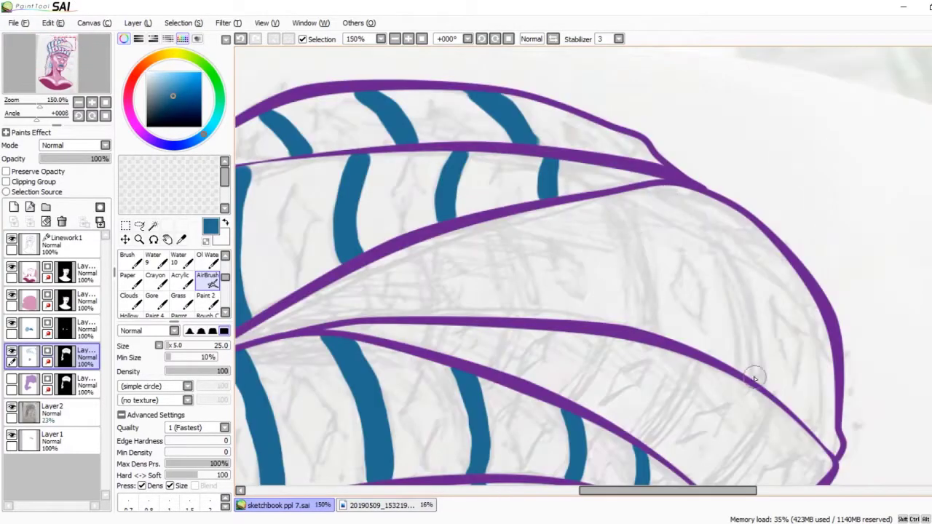
Step: Paint four curved dark blue stripes across the wide diagonal fold on the turban's far side at size 25
{"action": "left_click_drag", "start_coordinate": [659, 188], "coordinate": [757, 382]}
{"action": "left_click_drag", "start_coordinate": [583, 191], "coordinate": [644, 331]}
{"action": "left_click_drag", "start_coordinate": [495, 218], "coordinate": [522, 315]}
{"action": "left_click_drag", "start_coordinate": [404, 246], "coordinate": [437, 314]}
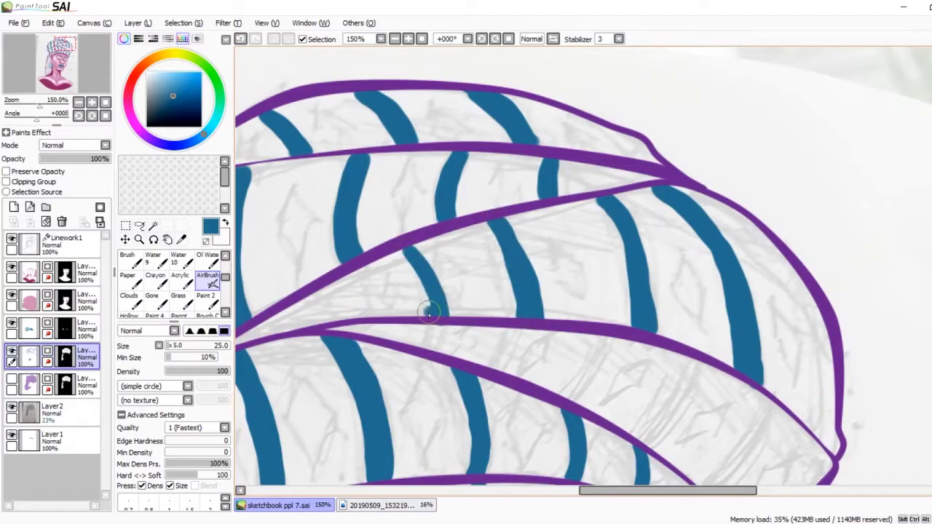
Step: Paint slanted dark blue stripes across the tapering fold beneath the wide diagonal one at size 25
{"action": "scroll", "coordinate": [351, 315], "scroll_direction": "down", "scroll_amount": 2}
{"action": "scroll", "coordinate": [583, 364], "scroll_direction": "up", "scroll_amount": 3}
{"action": "left_click_drag", "start_coordinate": [734, 244], "coordinate": [641, 356]}
{"action": "left_click_drag", "start_coordinate": [664, 160], "coordinate": [609, 244]}
{"action": "left_click_drag", "start_coordinate": [557, 102], "coordinate": [499, 199]}
{"action": "scroll", "coordinate": [499, 198], "scroll_direction": "down", "scroll_amount": 3}
{"action": "scroll", "coordinate": [499, 198], "scroll_direction": "up", "scroll_amount": 3}
{"action": "left_click_drag", "start_coordinate": [484, 156], "coordinate": [446, 207]}
{"action": "left_click_drag", "start_coordinate": [581, 165], "coordinate": [559, 202]}
{"action": "left_click_drag", "start_coordinate": [418, 144], "coordinate": [385, 178]}
{"action": "scroll", "coordinate": [575, 175], "scroll_direction": "down", "scroll_amount": 2}
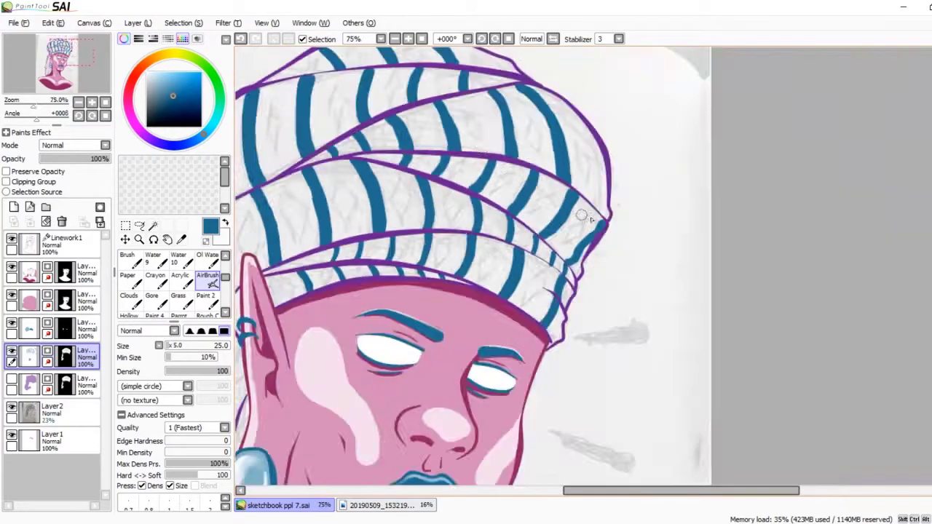
Step: Paint curved dark blue stripes across the turban cloth hanging behind the ear with the Airbrush at size 25
{"action": "scroll", "coordinate": [575, 175], "scroll_direction": "up", "scroll_amount": 2}
{"action": "scroll", "coordinate": [575, 176], "scroll_direction": "down", "scroll_amount": 3}
{"action": "scroll", "coordinate": [437, 218], "scroll_direction": "up", "scroll_amount": 3}
{"action": "left_click_drag", "start_coordinate": [559, 116], "coordinate": [642, 166]}
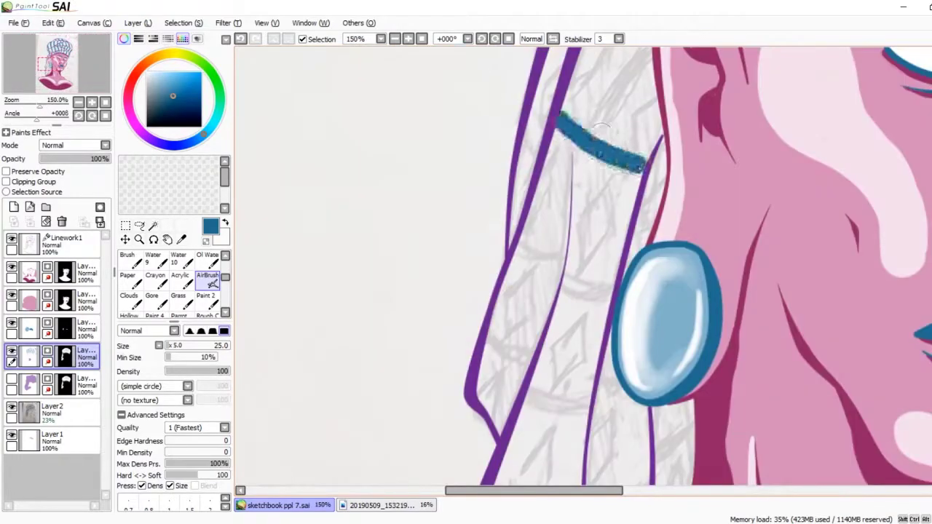
{"action": "scroll", "coordinate": [559, 257], "scroll_direction": "down", "scroll_amount": 2}
{"action": "scroll", "coordinate": [559, 256], "scroll_direction": "up", "scroll_amount": 2}
{"action": "left_click_drag", "start_coordinate": [466, 233], "coordinate": [537, 273]}
{"action": "mouse_move", "coordinate": [519, 313]}
{"action": "left_mouse_down"}
{"action": "mouse_move", "coordinate": [604, 339]}
{"action": "mouse_move", "coordinate": [455, 328]}
{"action": "left_mouse_up"}
{"action": "scroll", "coordinate": [553, 305], "scroll_direction": "up", "scroll_amount": 1}
{"action": "left_click_drag", "start_coordinate": [675, 264], "coordinate": [588, 294]}
{"action": "left_click_drag", "start_coordinate": [737, 196], "coordinate": [693, 221]}
{"action": "scroll", "coordinate": [694, 221], "scroll_direction": "down", "scroll_amount": 2}
{"action": "scroll", "coordinate": [529, 184], "scroll_direction": "up", "scroll_amount": 2}
{"action": "scroll", "coordinate": [572, 150], "scroll_direction": "up", "scroll_amount": 2}
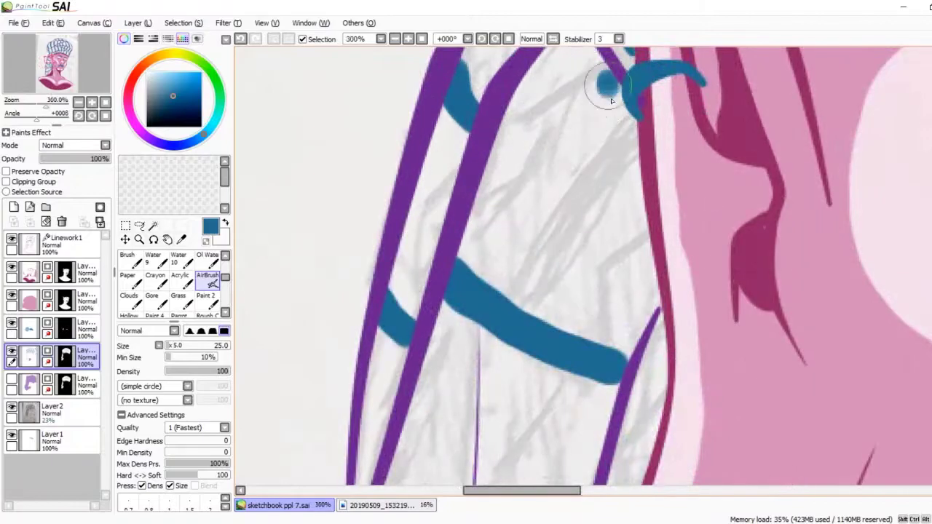
{"action": "left_click_drag", "start_coordinate": [625, 121], "coordinate": [508, 178]}
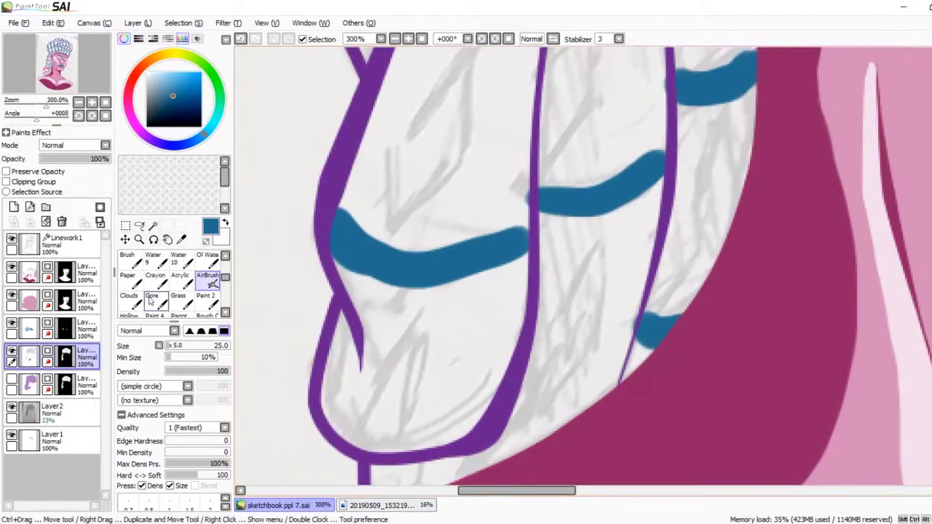
Step: Trim the uneven edges of the blue stripes on the turban's wrapped folds with the Eraser at size 14
{"action": "key", "text": "e"}
{"action": "scroll", "coordinate": [660, 117], "scroll_direction": "down", "scroll_amount": 5}
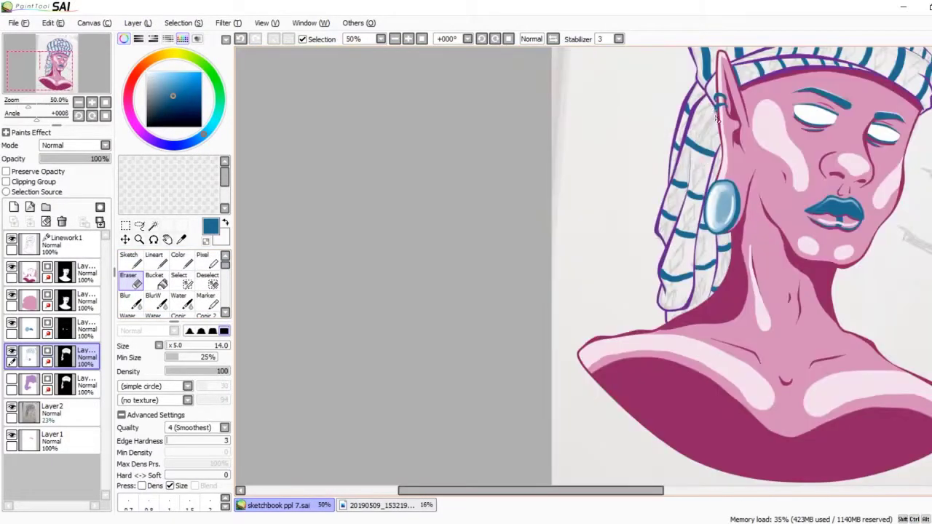
{"action": "scroll", "coordinate": [871, 291], "scroll_direction": "up", "scroll_amount": 5}
{"action": "scroll", "coordinate": [800, 295], "scroll_direction": "down", "scroll_amount": 1}
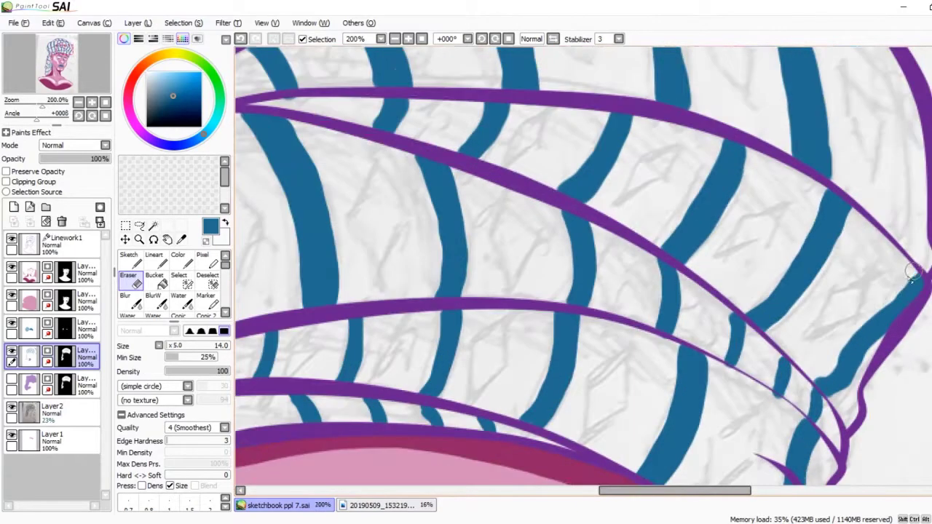
{"action": "scroll", "coordinate": [841, 348], "scroll_direction": "up", "scroll_amount": 4}
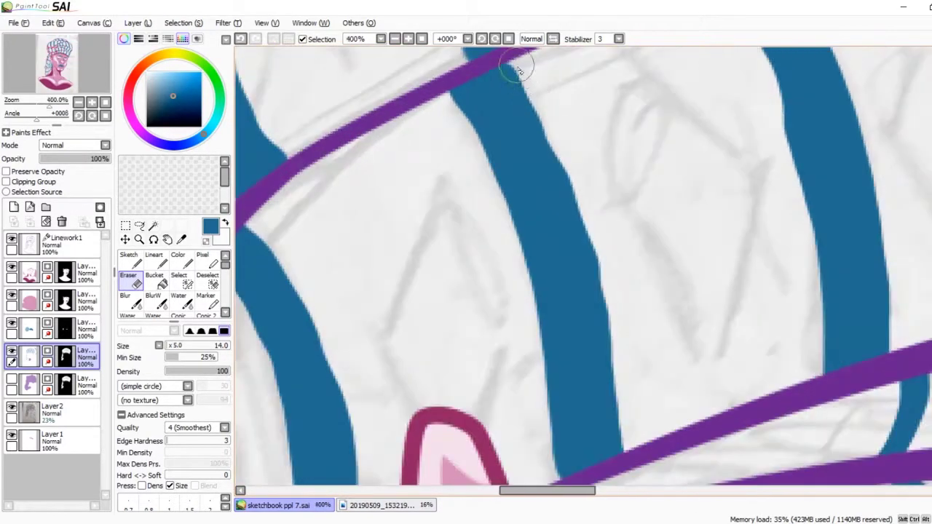
{"action": "scroll", "coordinate": [679, 248], "scroll_direction": "down", "scroll_amount": 4}
{"action": "left_click_drag", "start_coordinate": [679, 248], "coordinate": [745, 167]}
{"action": "scroll", "coordinate": [838, 211], "scroll_direction": "up", "scroll_amount": 3}
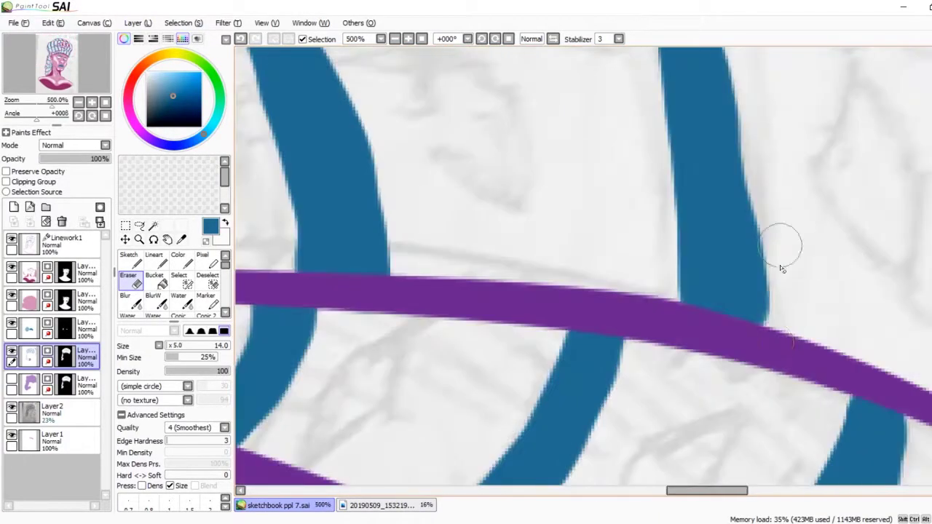
Step: Clean up the remaining stripe edges and ends along the crown folds and the hanging cloth with the Eraser at size 14
{"action": "scroll", "coordinate": [824, 212], "scroll_direction": "down", "scroll_amount": 3}
{"action": "scroll", "coordinate": [861, 287], "scroll_direction": "up", "scroll_amount": 2}
{"action": "scroll", "coordinate": [801, 255], "scroll_direction": "down", "scroll_amount": 4}
{"action": "scroll", "coordinate": [693, 187], "scroll_direction": "up", "scroll_amount": 4}
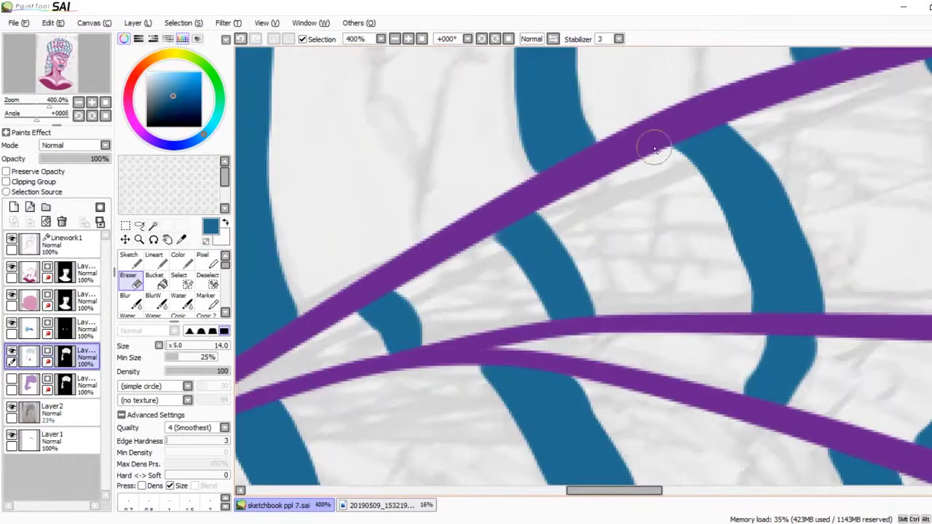
{"action": "scroll", "coordinate": [767, 357], "scroll_direction": "down", "scroll_amount": 1}
{"action": "scroll", "coordinate": [766, 357], "scroll_direction": "down", "scroll_amount": 3}
{"action": "scroll", "coordinate": [480, 153], "scroll_direction": "up", "scroll_amount": 3}
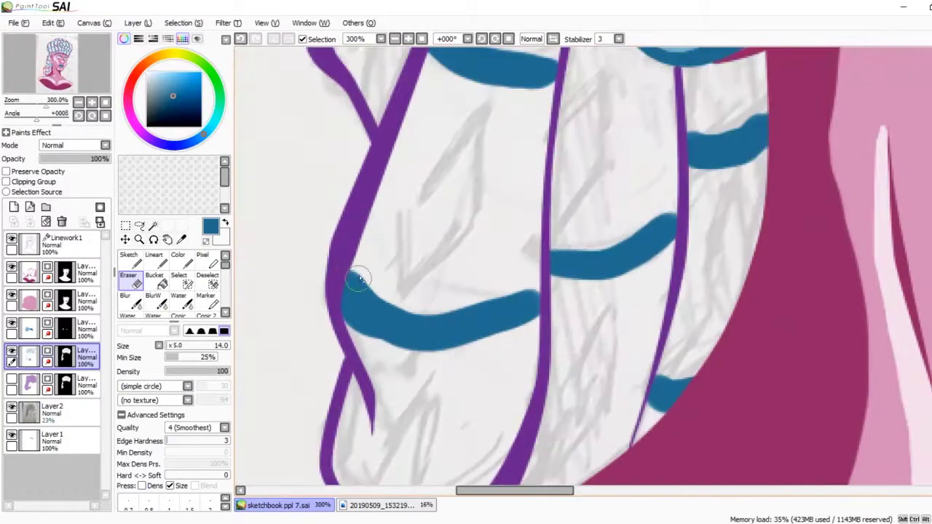
{"action": "scroll", "coordinate": [495, 327], "scroll_direction": "up", "scroll_amount": 1}
{"action": "scroll", "coordinate": [728, 239], "scroll_direction": "down", "scroll_amount": 4}
{"action": "key", "text": "alt+f"}
{"action": "key", "text": "Escape"}
{"action": "scroll", "coordinate": [512, 391], "scroll_direction": "down", "scroll_amount": 3}
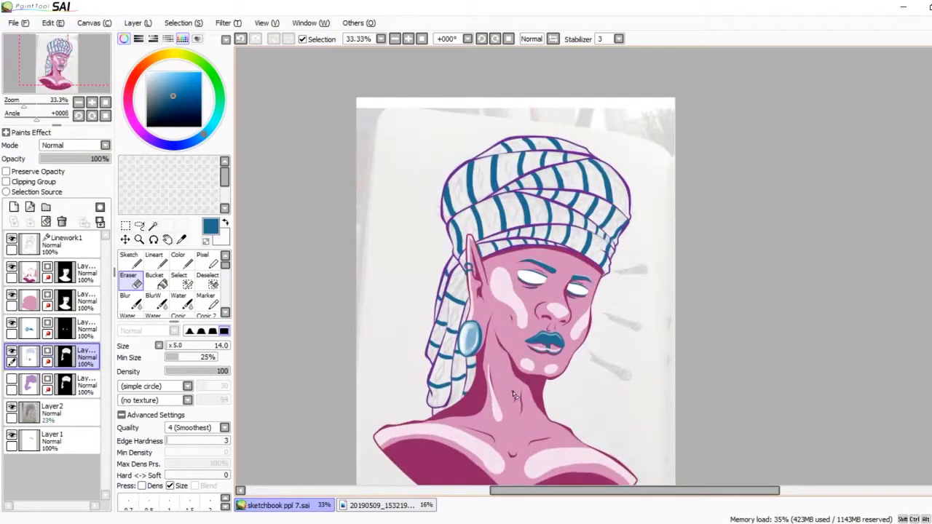
Step: Show the original turban fill layer and recolour it in a lighter lavender with the Airbrush at size 490
{"action": "left_click", "coordinate": [12, 381]}
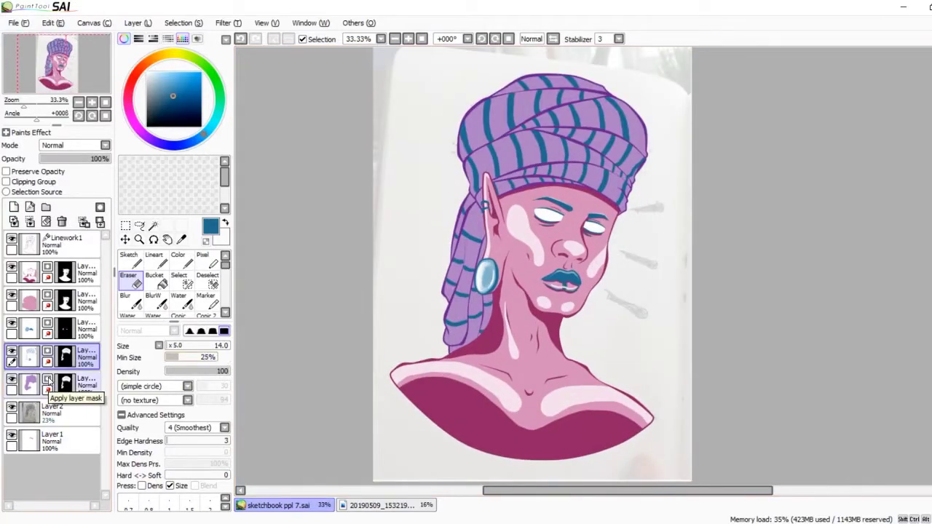
{"action": "left_click", "coordinate": [26, 386]}
{"action": "left_click", "coordinate": [144, 134]}
{"action": "left_click", "coordinate": [158, 83]}
{"action": "scroll", "coordinate": [175, 284], "scroll_direction": "down", "scroll_amount": 2}
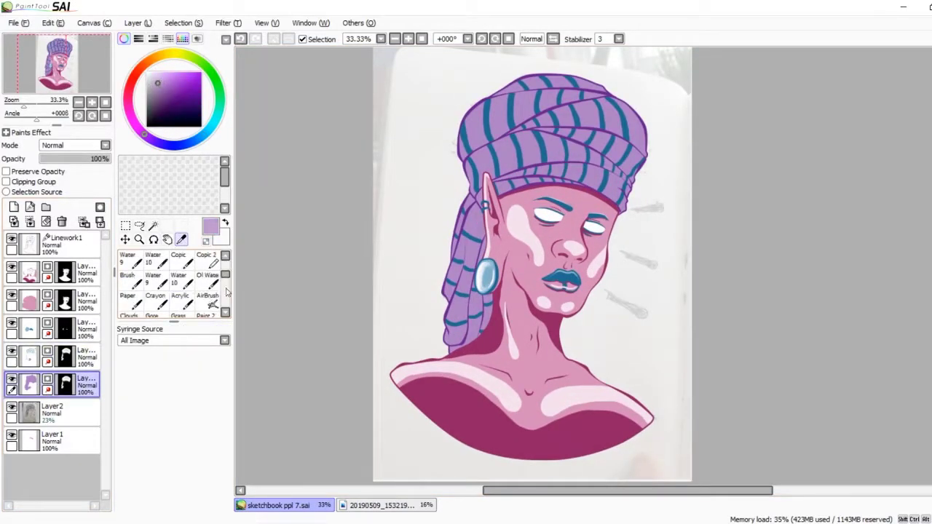
{"action": "left_click", "coordinate": [207, 299]}
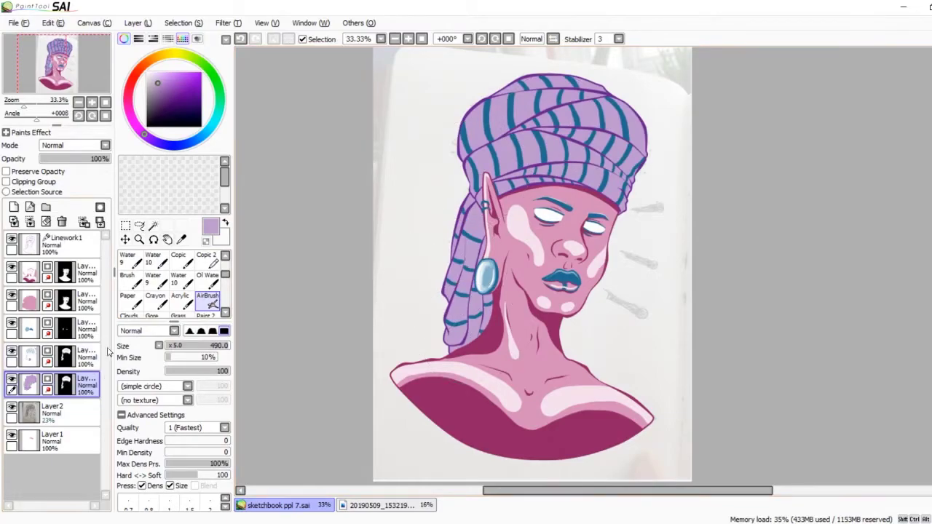
Step: Shade the hanging cloth behind the ear in darker purple with the Airbrush at density 21 and size 80
{"action": "key", "text": "ctrl+0"}
{"action": "left_click", "coordinate": [175, 371]}
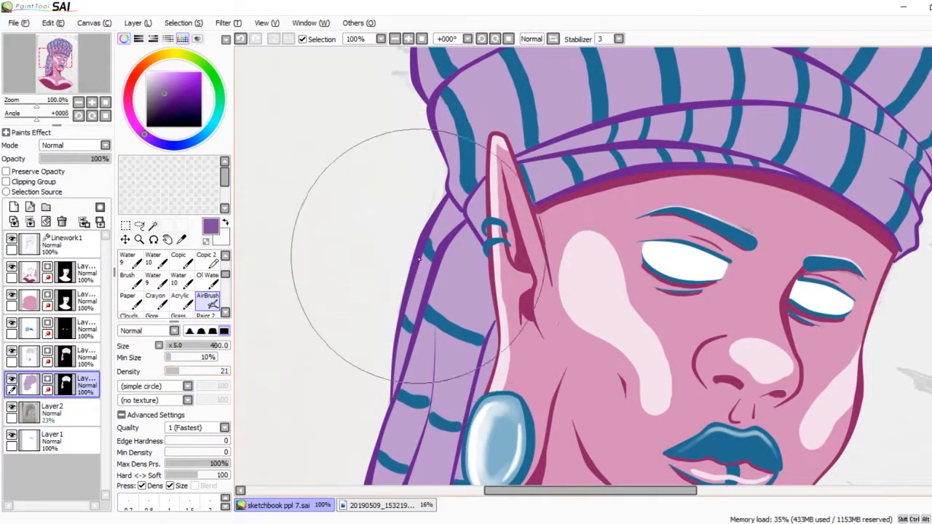
{"action": "key", "text": "bracketleft"}
{"action": "key", "text": "bracketleft"}
{"action": "key", "text": "bracketleft"}
{"action": "key", "text": "bracketleft"}
{"action": "key", "text": "bracketleft"}
{"action": "key", "text": "bracketleft"}
{"action": "key", "text": "bracketleft"}
{"action": "key", "text": "bracketleft"}
{"action": "scroll", "coordinate": [449, 218], "scroll_direction": "up", "scroll_amount": 1}
{"action": "mouse_move", "coordinate": [447, 191]}
{"action": "left_mouse_down"}
{"action": "mouse_move", "coordinate": [463, 237]}
{"action": "mouse_move", "coordinate": [466, 364]}
{"action": "mouse_move", "coordinate": [481, 408]}
{"action": "left_mouse_up"}
Step: Shade the lower folds of the hanging cloth around the earring in darker purple at size 50
{"action": "scroll", "coordinate": [396, 141], "scroll_direction": "down", "scroll_amount": 4}
{"action": "scroll", "coordinate": [449, 364], "scroll_direction": "up", "scroll_amount": 1}
{"action": "scroll", "coordinate": [448, 364], "scroll_direction": "up", "scroll_amount": 1}
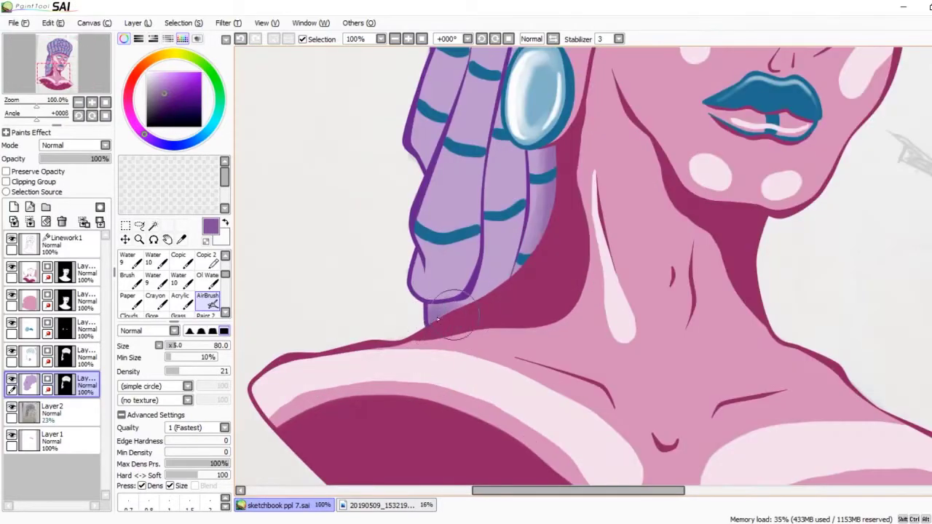
{"action": "key", "text": "bracketleft"}
{"action": "left_click_drag", "start_coordinate": [481, 276], "coordinate": [495, 139]}
{"action": "left_click_drag", "start_coordinate": [493, 237], "coordinate": [470, 375]}
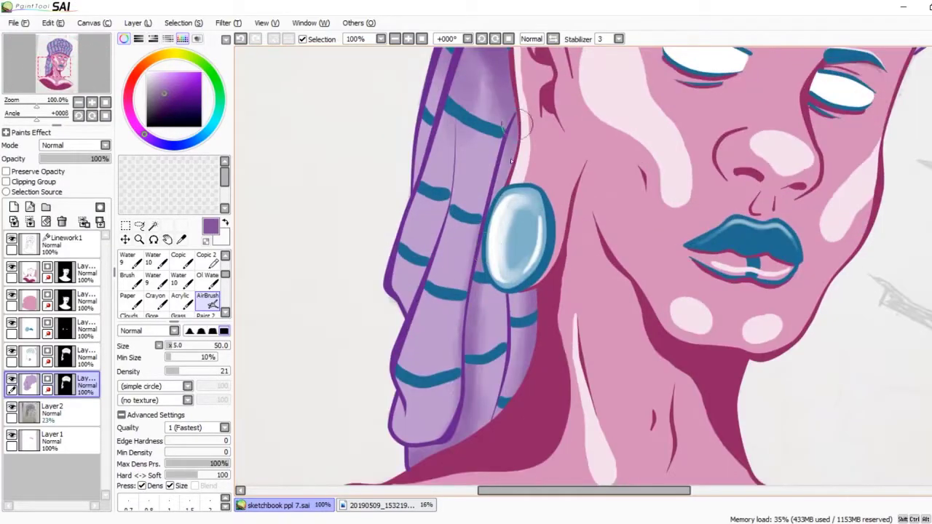
Step: Soften the shadow on the upper hanging cloth by airbrushing over it with the base lavender at size 50
{"action": "scroll", "coordinate": [466, 350], "scroll_direction": "up", "scroll_amount": 1}
{"action": "scroll", "coordinate": [437, 457], "scroll_direction": "down", "scroll_amount": 1}
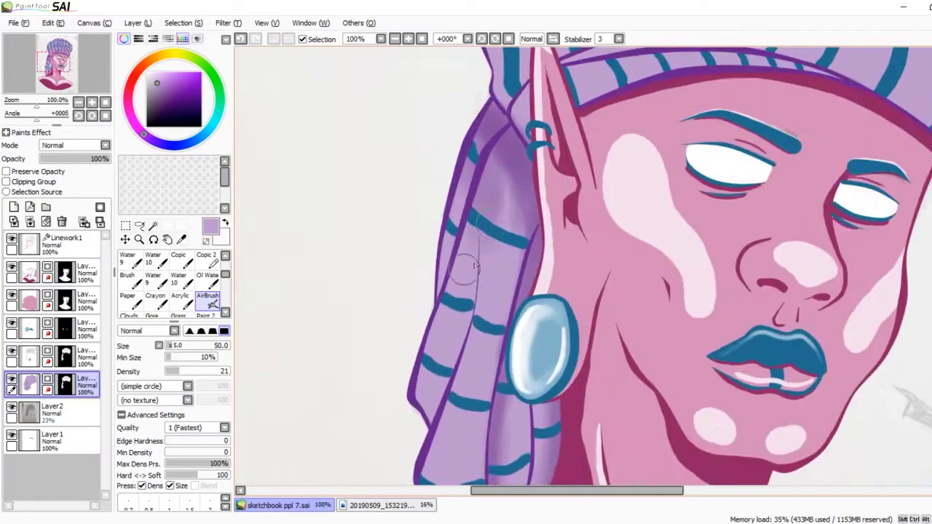
{"action": "left_click_drag", "start_coordinate": [473, 234], "coordinate": [481, 129]}
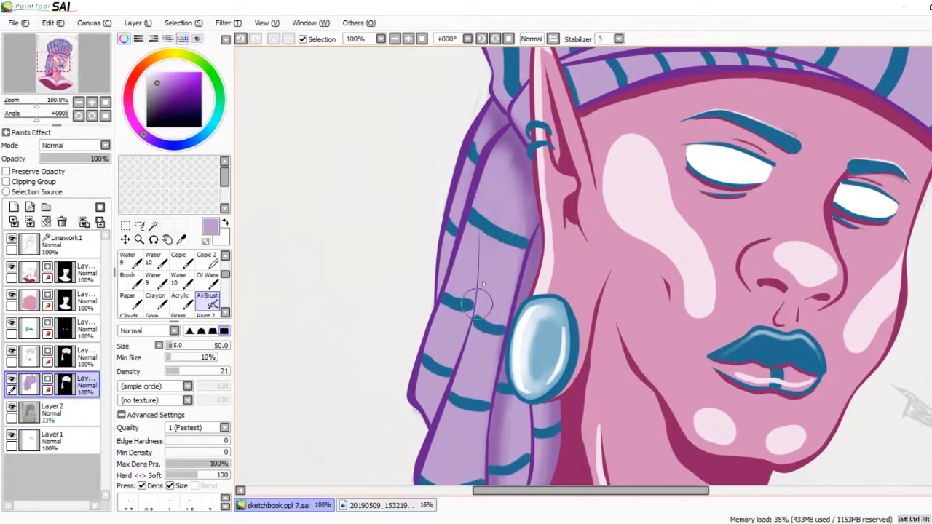
{"action": "scroll", "coordinate": [479, 306], "scroll_direction": "down", "scroll_amount": 3}
{"action": "scroll", "coordinate": [479, 306], "scroll_direction": "up", "scroll_amount": 1}
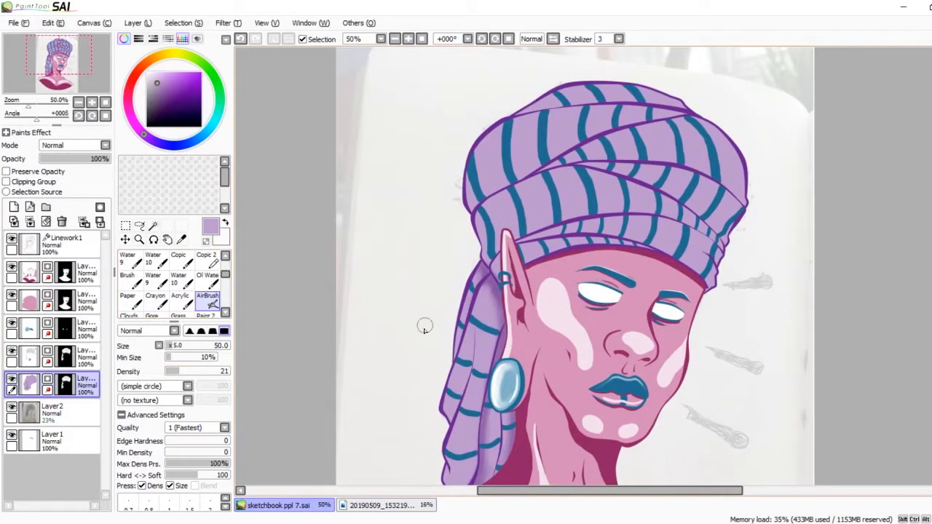
Step: Airbrush dark purple shadows along the turban's lowest band above the forehead, from the far temple to the ear
{"action": "scroll", "coordinate": [708, 250], "scroll_direction": "up", "scroll_amount": 3}
{"action": "mouse_move", "coordinate": [732, 291]}
{"action": "left_mouse_down"}
{"action": "mouse_move", "coordinate": [656, 237]}
{"action": "mouse_move", "coordinate": [739, 299]}
{"action": "left_mouse_up"}
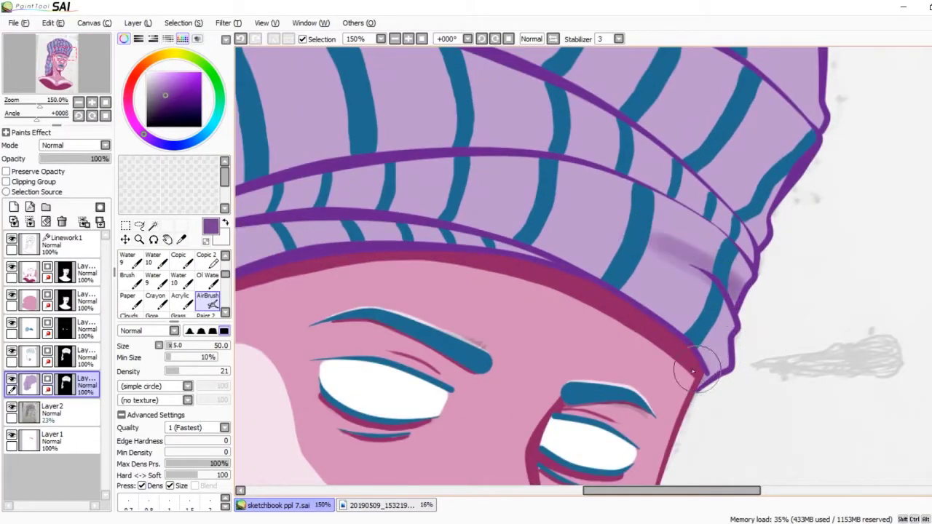
{"action": "left_click_drag", "start_coordinate": [692, 331], "coordinate": [626, 280]}
{"action": "scroll", "coordinate": [702, 367], "scroll_direction": "down", "scroll_amount": 3}
{"action": "scroll", "coordinate": [473, 262], "scroll_direction": "up", "scroll_amount": 3}
{"action": "mouse_move", "coordinate": [321, 241]}
{"action": "left_mouse_down"}
{"action": "mouse_move", "coordinate": [450, 201]}
{"action": "mouse_move", "coordinate": [608, 183]}
{"action": "left_mouse_up"}
{"action": "scroll", "coordinate": [487, 247], "scroll_direction": "left", "scroll_amount": 3}
{"action": "mouse_move", "coordinate": [339, 275]}
{"action": "left_mouse_down"}
{"action": "mouse_move", "coordinate": [568, 164]}
{"action": "mouse_move", "coordinate": [764, 171]}
{"action": "left_mouse_up"}
{"action": "scroll", "coordinate": [852, 110], "scroll_direction": "right", "scroll_amount": 5}
{"action": "scroll", "coordinate": [852, 110], "scroll_direction": "down", "scroll_amount": 1}
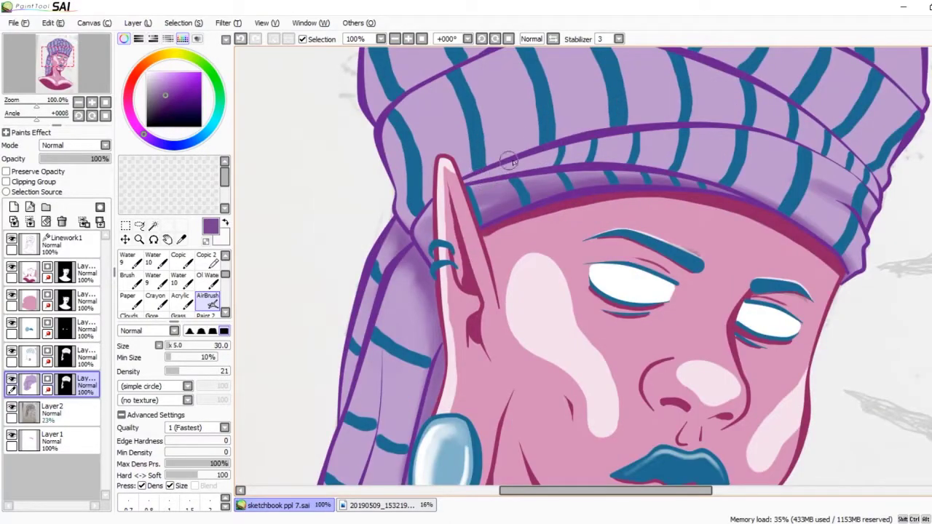
Step: Shade beneath the second wrapped fold and the creases at its far-temple end in dark purple at size 30
{"action": "scroll", "coordinate": [501, 169], "scroll_direction": "up", "scroll_amount": 2}
{"action": "mouse_move", "coordinate": [410, 218]}
{"action": "left_mouse_down"}
{"action": "mouse_move", "coordinate": [570, 161]}
{"action": "mouse_move", "coordinate": [837, 109]}
{"action": "left_mouse_up"}
{"action": "scroll", "coordinate": [903, 91], "scroll_direction": "down", "scroll_amount": 8}
{"action": "scroll", "coordinate": [903, 91], "scroll_direction": "up", "scroll_amount": 8}
{"action": "mouse_move", "coordinate": [364, 214]}
{"action": "left_mouse_down"}
{"action": "mouse_move", "coordinate": [496, 198]}
{"action": "mouse_move", "coordinate": [741, 239]}
{"action": "left_mouse_up"}
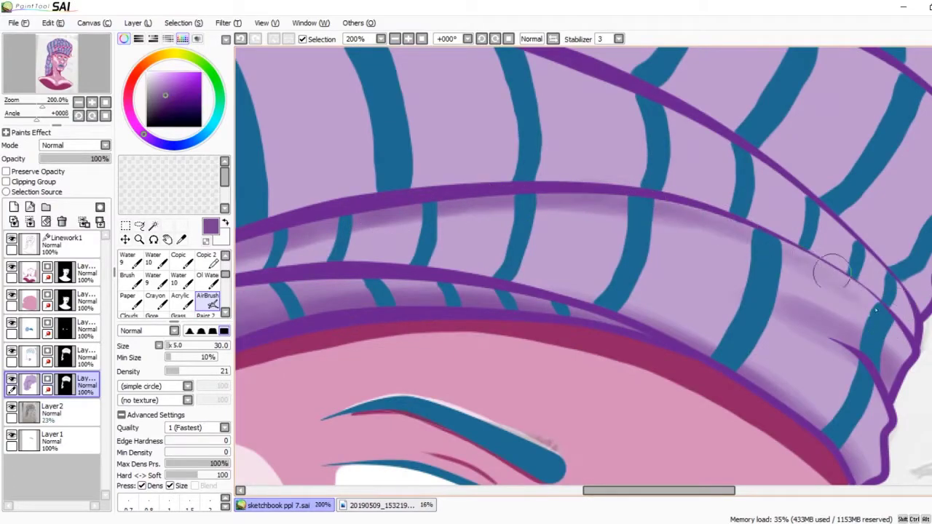
{"action": "scroll", "coordinate": [797, 259], "scroll_direction": "up", "scroll_amount": 3}
{"action": "mouse_move", "coordinate": [916, 364]}
{"action": "left_mouse_down"}
{"action": "mouse_move", "coordinate": [783, 198]}
{"action": "mouse_move", "coordinate": [694, 150]}
{"action": "mouse_move", "coordinate": [888, 313]}
{"action": "mouse_move", "coordinate": [856, 297]}
{"action": "mouse_move", "coordinate": [894, 343]}
{"action": "left_mouse_up"}
{"action": "scroll", "coordinate": [809, 284], "scroll_direction": "down", "scroll_amount": 2}
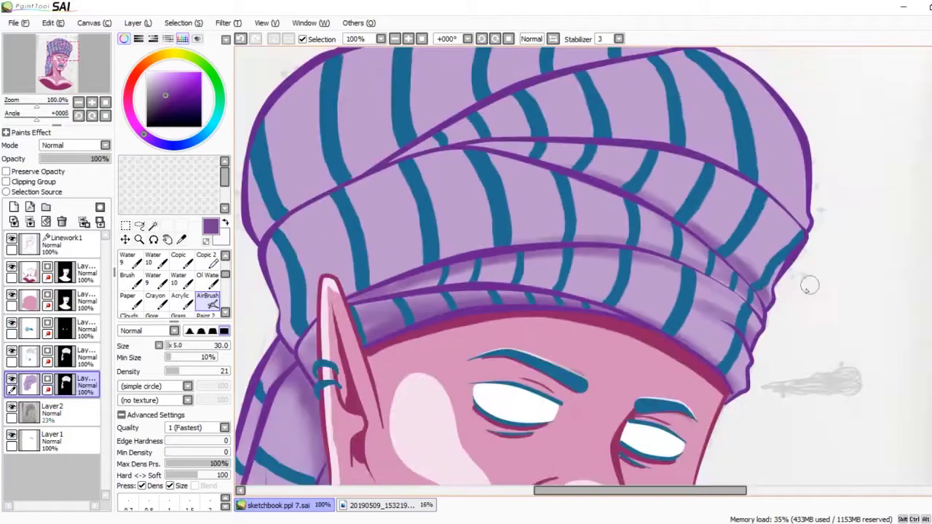
Step: Add dark purple shading to the middle wrap and the turban's side above and behind the ear at size 30
{"action": "scroll", "coordinate": [810, 284], "scroll_direction": "up", "scroll_amount": 2}
{"action": "scroll", "coordinate": [732, 208], "scroll_direction": "up", "scroll_amount": 3}
{"action": "mouse_move", "coordinate": [604, 90]}
{"action": "left_mouse_down"}
{"action": "mouse_move", "coordinate": [910, 233]}
{"action": "mouse_move", "coordinate": [710, 144]}
{"action": "mouse_move", "coordinate": [587, 105]}
{"action": "mouse_move", "coordinate": [371, 81]}
{"action": "left_mouse_up"}
{"action": "scroll", "coordinate": [324, 256], "scroll_direction": "down", "scroll_amount": 1}
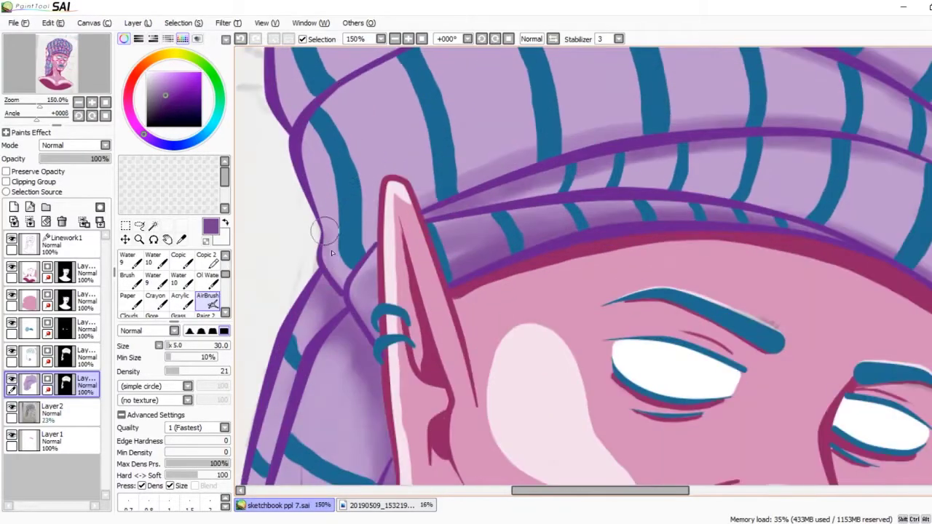
{"action": "left_click_drag", "start_coordinate": [321, 249], "coordinate": [499, 140]}
{"action": "scroll", "coordinate": [324, 233], "scroll_direction": "down", "scroll_amount": 1}
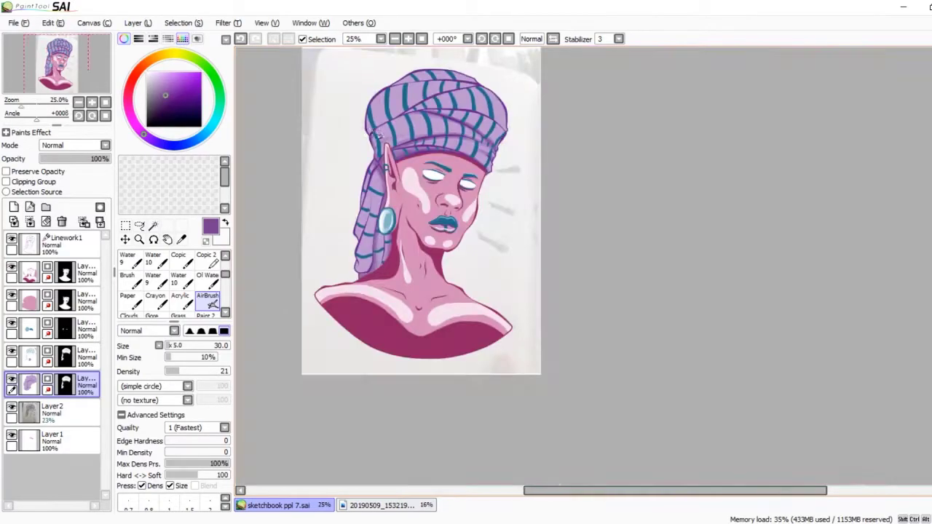
Step: Shade along the overlapping crown folds and the top section of the turban in dark purple at size 30
{"action": "scroll", "coordinate": [464, 151], "scroll_direction": "down", "scroll_amount": 2}
{"action": "scroll", "coordinate": [832, 312], "scroll_direction": "up", "scroll_amount": 3}
{"action": "mouse_move", "coordinate": [852, 320]}
{"action": "left_mouse_down"}
{"action": "mouse_move", "coordinate": [801, 263]}
{"action": "mouse_move", "coordinate": [457, 235]}
{"action": "mouse_move", "coordinate": [911, 328]}
{"action": "mouse_move", "coordinate": [510, 211]}
{"action": "mouse_move", "coordinate": [728, 218]}
{"action": "mouse_move", "coordinate": [928, 346]}
{"action": "left_mouse_up"}
{"action": "left_click_drag", "start_coordinate": [435, 188], "coordinate": [853, 99]}
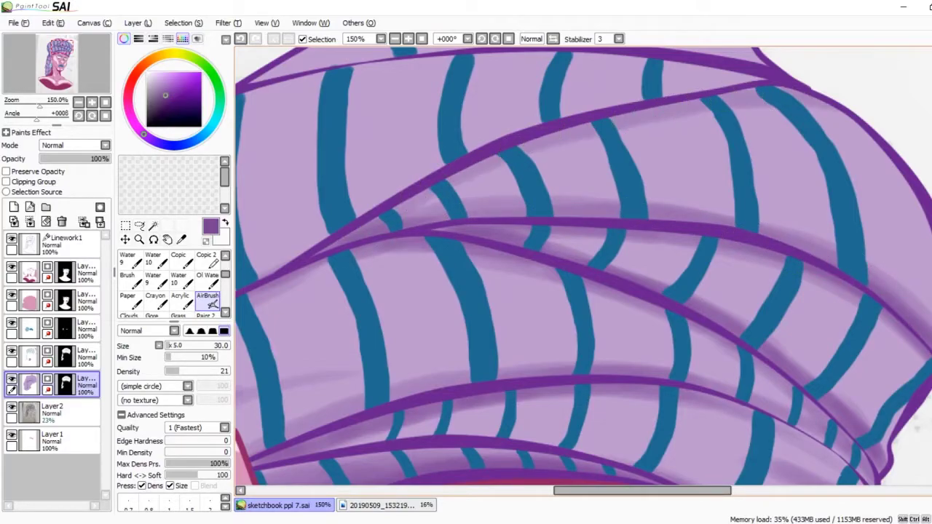
{"action": "scroll", "coordinate": [466, 264], "scroll_direction": "left", "scroll_amount": 3}
{"action": "mouse_move", "coordinate": [466, 264]}
{"action": "left_mouse_down"}
{"action": "mouse_move", "coordinate": [371, 392]}
{"action": "mouse_move", "coordinate": [478, 300]}
{"action": "mouse_move", "coordinate": [372, 389]}
{"action": "mouse_move", "coordinate": [502, 312]}
{"action": "mouse_move", "coordinate": [499, 301]}
{"action": "mouse_move", "coordinate": [431, 326]}
{"action": "left_mouse_up"}
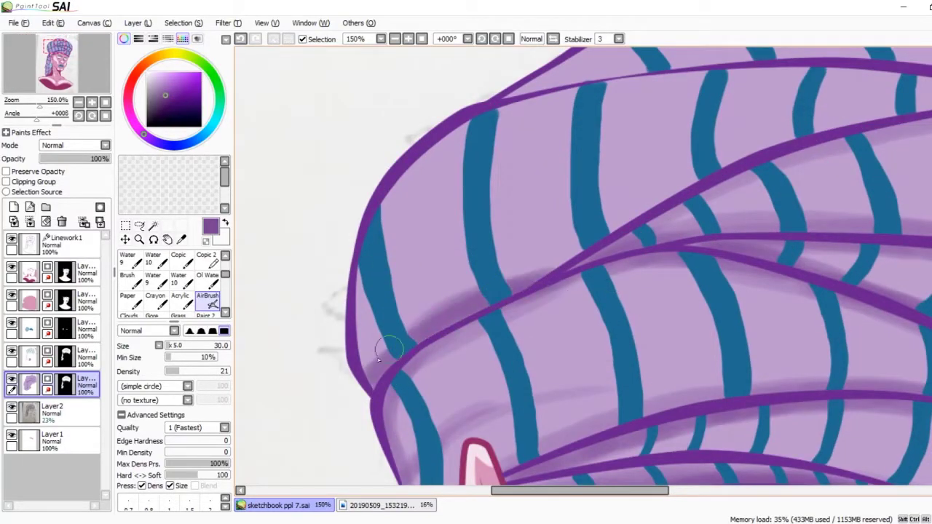
{"action": "scroll", "coordinate": [430, 326], "scroll_direction": "right", "scroll_amount": 3}
{"action": "mouse_move", "coordinate": [337, 177]}
{"action": "left_mouse_down"}
{"action": "mouse_move", "coordinate": [375, 185]}
{"action": "mouse_move", "coordinate": [761, 164]}
{"action": "mouse_move", "coordinate": [558, 158]}
{"action": "mouse_move", "coordinate": [342, 182]}
{"action": "mouse_move", "coordinate": [394, 156]}
{"action": "mouse_move", "coordinate": [662, 131]}
{"action": "mouse_move", "coordinate": [422, 151]}
{"action": "left_mouse_up"}
Step: Choose a pale lavender and airbrush highlights along the upper edges of the crown folds at size 30
{"action": "key", "text": "ctrl+minus"}
{"action": "key", "text": "ctrl+plus"}
{"action": "left_click", "coordinate": [153, 76]}
{"action": "key", "text": "ctrl+minus"}
{"action": "key", "text": "ctrl+plus"}
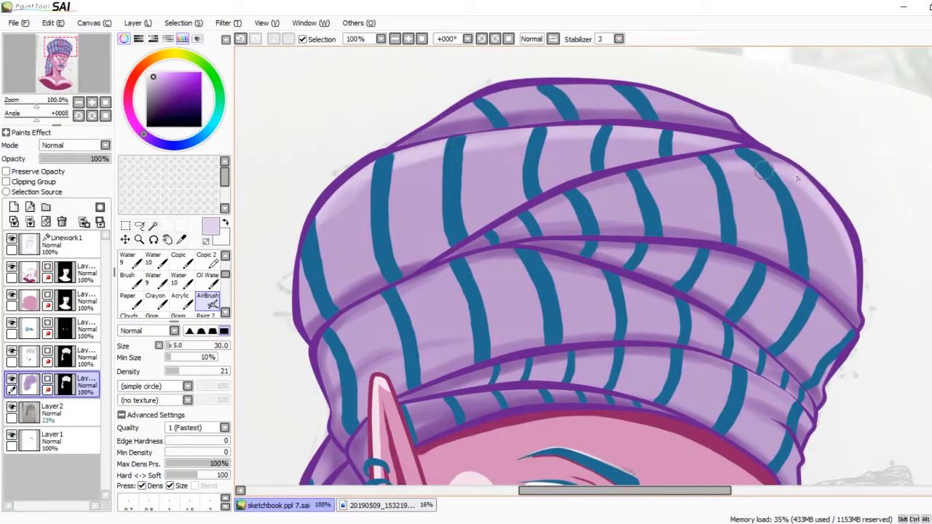
{"action": "key", "text": "ctrl+plus"}
{"action": "mouse_move", "coordinate": [834, 333]}
{"action": "left_mouse_down"}
{"action": "mouse_move", "coordinate": [670, 240]}
{"action": "mouse_move", "coordinate": [849, 320]}
{"action": "left_mouse_up"}
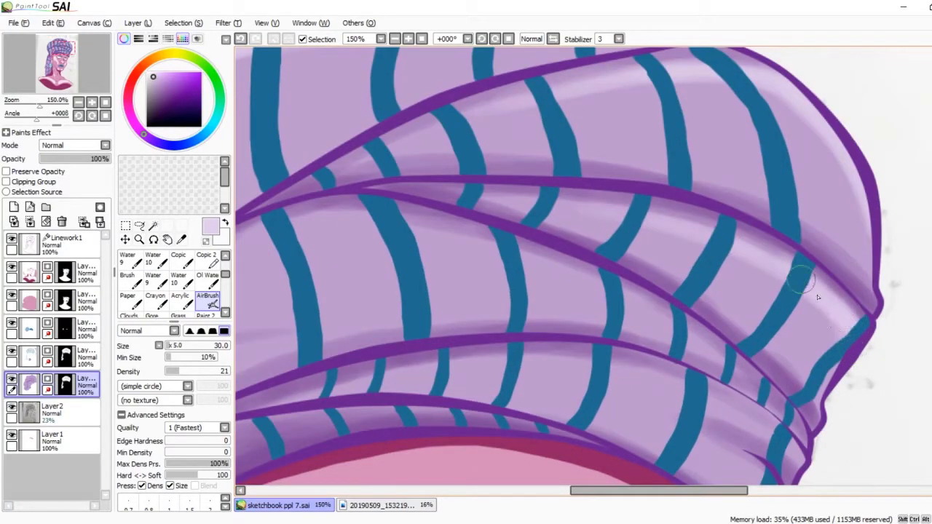
Step: Add pale lavender highlights across the wide middle wrap and the folds at its far-temple end
{"action": "key", "text": "ctrl+minus"}
{"action": "key", "text": "ctrl+plus"}
{"action": "mouse_move", "coordinate": [558, 247]}
{"action": "left_mouse_down"}
{"action": "mouse_move", "coordinate": [648, 200]}
{"action": "mouse_move", "coordinate": [852, 219]}
{"action": "mouse_move", "coordinate": [546, 255]}
{"action": "mouse_move", "coordinate": [899, 242]}
{"action": "left_mouse_up"}
{"action": "key", "text": "ctrl+plus"}
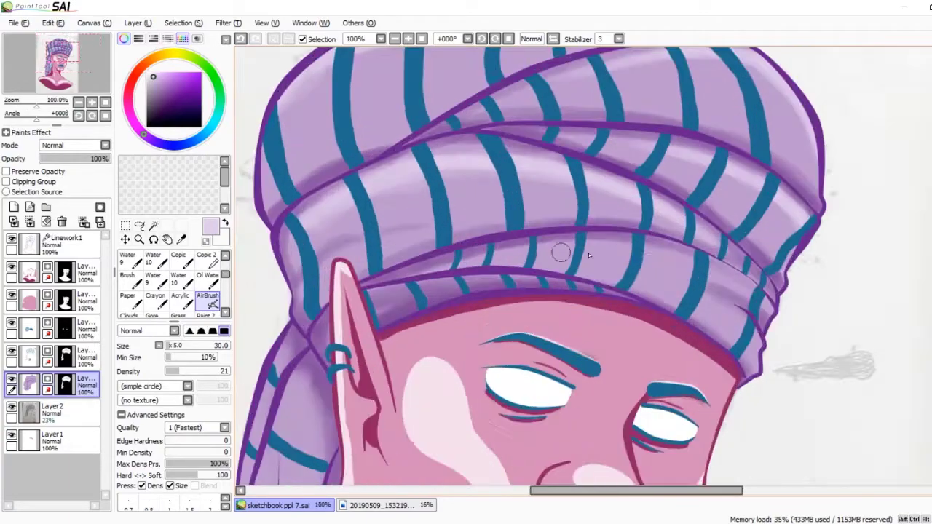
{"action": "mouse_move", "coordinate": [807, 273]}
{"action": "left_mouse_down"}
{"action": "mouse_move", "coordinate": [560, 233]}
{"action": "mouse_move", "coordinate": [787, 312]}
{"action": "left_mouse_up"}
{"action": "left_click_drag", "start_coordinate": [763, 346], "coordinate": [676, 291]}
Step: Airbrush pale lavender highlights along the narrow lower bands above the forehead at size 30
{"action": "key", "text": "ctrl+minus"}
{"action": "key", "text": "ctrl+minus"}
{"action": "key", "text": "ctrl+plus"}
{"action": "key", "text": "ctrl+plus"}
{"action": "mouse_move", "coordinate": [365, 175]}
{"action": "left_mouse_down"}
{"action": "mouse_move", "coordinate": [407, 141]}
{"action": "mouse_move", "coordinate": [755, 124]}
{"action": "left_mouse_up"}
{"action": "key", "text": "ctrl+plus"}
{"action": "left_click_drag", "start_coordinate": [388, 164], "coordinate": [811, 177]}
Step: Highlight the outer fold of the hanging cloth behind the ear in pale lavender at size 30
{"action": "key", "text": "ctrl+minus"}
{"action": "key", "text": "ctrl+minus"}
{"action": "key", "text": "ctrl+minus"}
{"action": "key", "text": "ctrl+minus"}
{"action": "key", "text": "ctrl+plus"}
{"action": "key", "text": "ctrl+plus"}
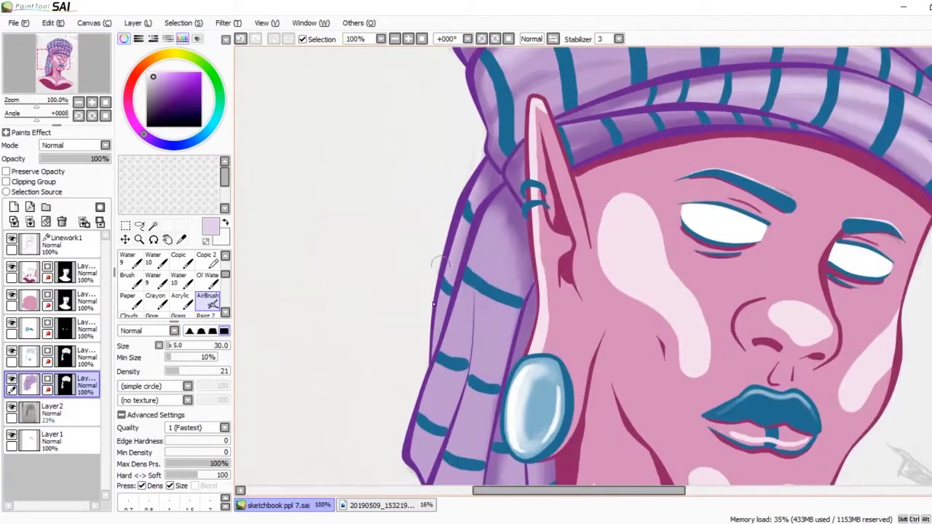
{"action": "left_click_drag", "start_coordinate": [489, 219], "coordinate": [441, 354]}
Step: Add pale lavender highlights down the central and lower folds of the hanging cloth beside the earring
{"action": "key", "text": "ctrl+minus"}
{"action": "key", "text": "ctrl+minus"}
{"action": "key", "text": "ctrl+plus"}
{"action": "key", "text": "ctrl+plus"}
{"action": "left_click_drag", "start_coordinate": [487, 273], "coordinate": [467, 362]}
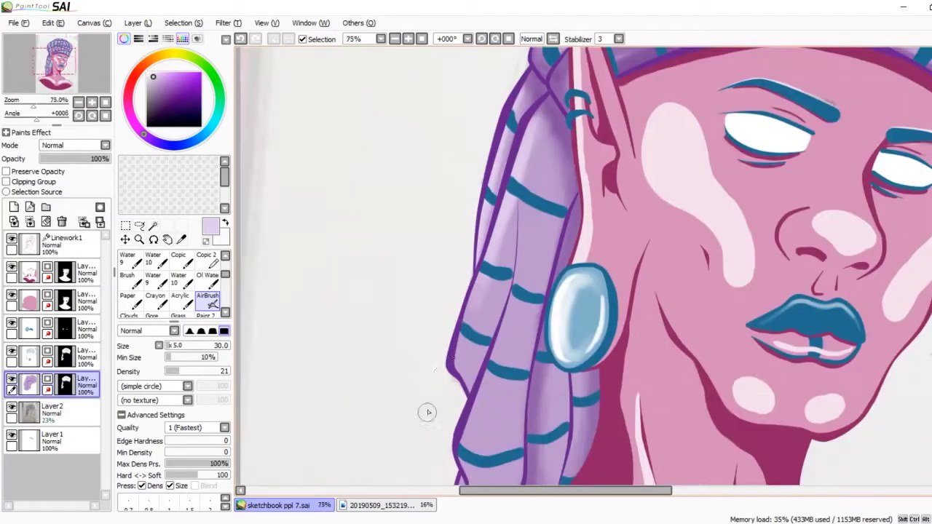
{"action": "left_click_drag", "start_coordinate": [519, 213], "coordinate": [462, 451]}
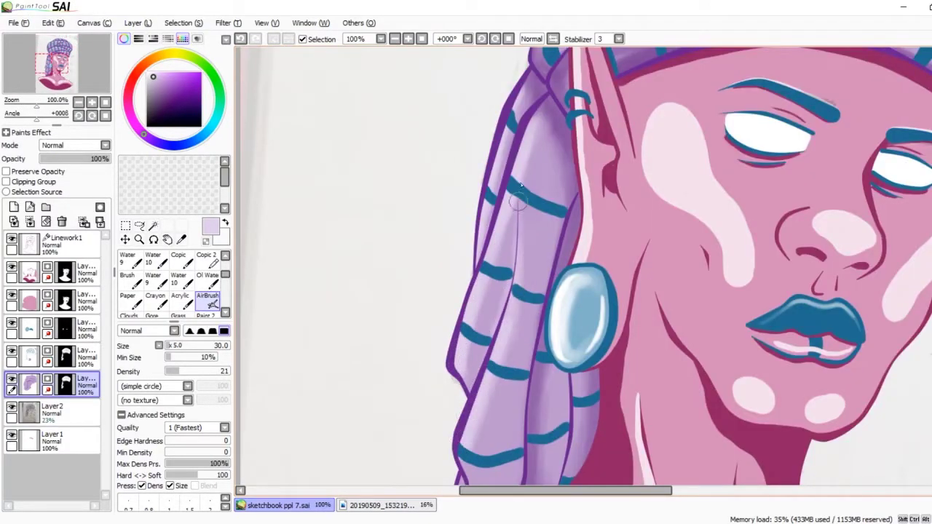
{"action": "key", "text": "ctrl+minus"}
{"action": "key", "text": "ctrl+minus"}
{"action": "key", "text": "ctrl+plus"}
{"action": "key", "text": "ctrl+plus"}
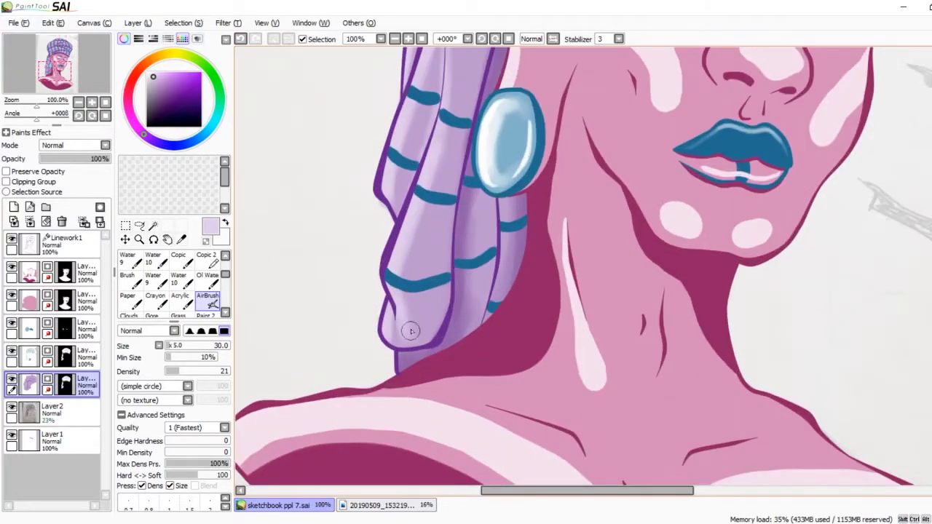
Step: Sample the deep purple of the outline and darken the gathered cloth behind the ear at size 20
{"action": "key", "text": "ctrl+minus"}
{"action": "scroll", "coordinate": [408, 292], "scroll_direction": "up", "scroll_amount": 3}
{"action": "left_click", "coordinate": [417, 218], "text": "alt"}
{"action": "key", "text": "ctrl+plus"}
{"action": "key", "text": "ctrl+plus"}
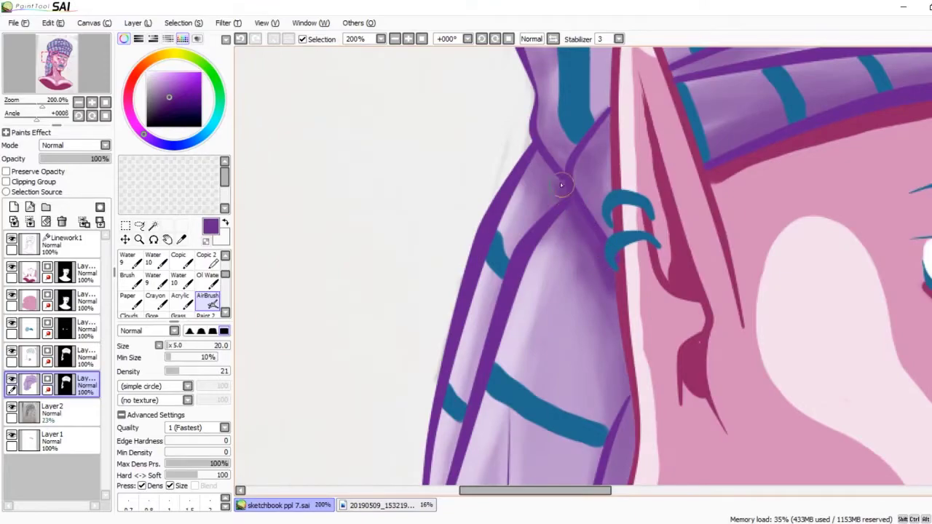
{"action": "key", "text": "ctrl+minus"}
{"action": "key", "text": "ctrl+minus"}
{"action": "key", "text": "ctrl+minus"}
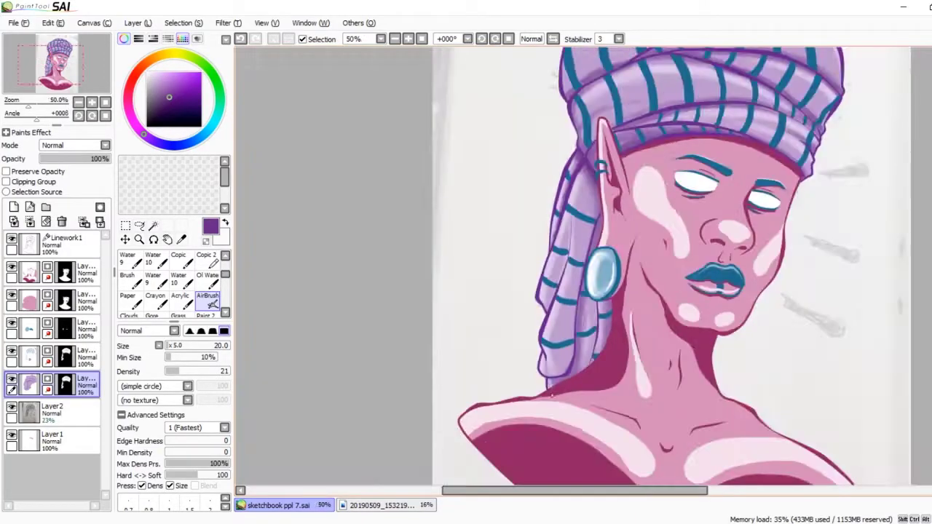
Step: Deepen the shadows between the folds of the lower hanging cloth with deep purple at size 20
{"action": "key", "text": "ctrl+plus"}
{"action": "key", "text": "ctrl+plus"}
{"action": "mouse_move", "coordinate": [573, 288]}
{"action": "left_mouse_down"}
{"action": "mouse_move", "coordinate": [558, 329]}
{"action": "mouse_move", "coordinate": [557, 433]}
{"action": "left_mouse_up"}
{"action": "key", "text": "ctrl+plus"}
{"action": "scroll", "coordinate": [561, 364], "scroll_direction": "down", "scroll_amount": 3}
{"action": "left_click_drag", "start_coordinate": [575, 211], "coordinate": [570, 343]}
{"action": "mouse_move", "coordinate": [703, 116]}
{"action": "left_mouse_down"}
{"action": "mouse_move", "coordinate": [701, 262]}
{"action": "mouse_move", "coordinate": [685, 324]}
{"action": "left_mouse_up"}
{"action": "mouse_move", "coordinate": [659, 120]}
{"action": "left_mouse_down"}
{"action": "mouse_move", "coordinate": [661, 218]}
{"action": "mouse_move", "coordinate": [641, 341]}
{"action": "mouse_move", "coordinate": [621, 393]}
{"action": "mouse_move", "coordinate": [661, 146]}
{"action": "left_mouse_up"}
Step: Darken the tucked fold beside the ear tip, above the ear rings, with deep purple at size 20
{"action": "key", "text": "ctrl+minus"}
{"action": "key", "text": "ctrl+minus"}
{"action": "key", "text": "ctrl+minus"}
{"action": "key", "text": "ctrl+plus"}
{"action": "key", "text": "ctrl+plus"}
{"action": "key", "text": "ctrl+plus"}
{"action": "left_click_drag", "start_coordinate": [683, 240], "coordinate": [657, 289]}
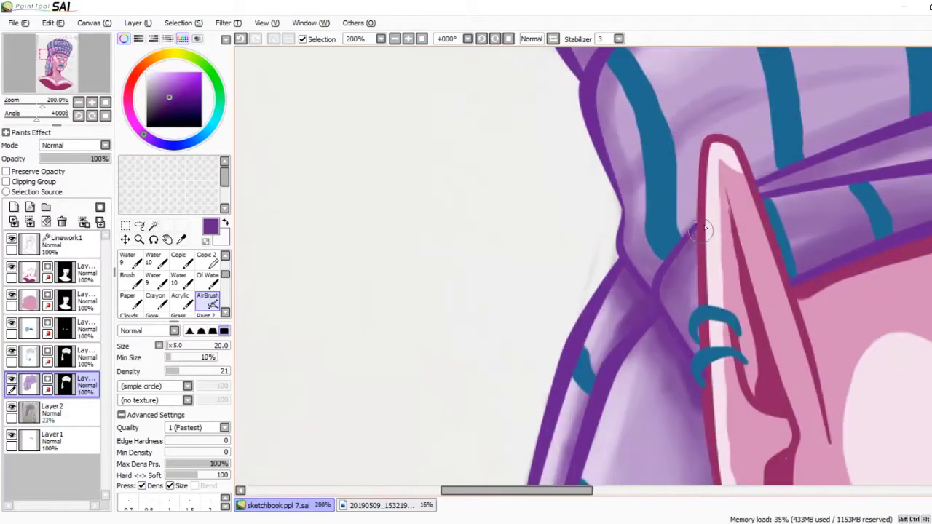
Step: Deepen the shadows where the lower turban bands meet the ear and along their undersides with deep purple
{"action": "key", "text": "ctrl+minus"}
{"action": "key", "text": "ctrl+plus"}
{"action": "left_click_drag", "start_coordinate": [619, 161], "coordinate": [518, 207]}
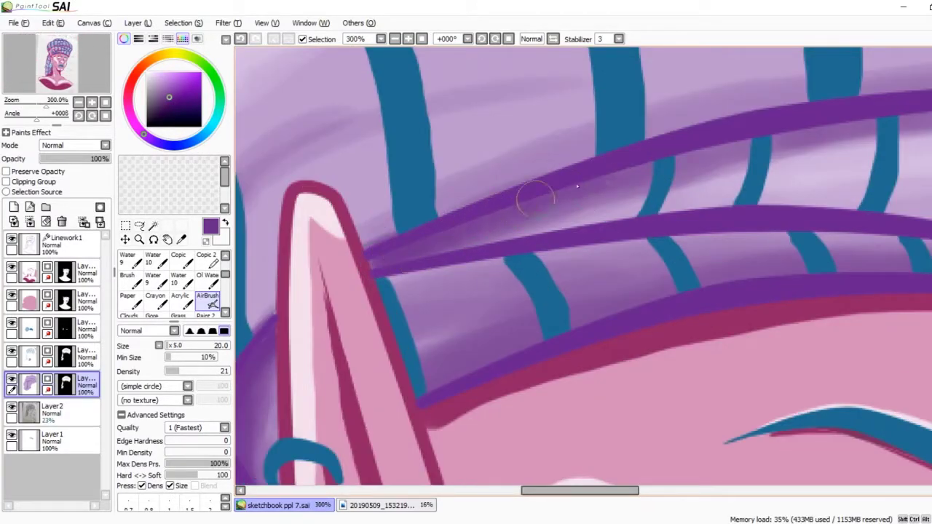
{"action": "key", "text": "ctrl+minus"}
{"action": "key", "text": "ctrl+minus"}
{"action": "key", "text": "ctrl+plus"}
{"action": "left_click_drag", "start_coordinate": [336, 291], "coordinate": [609, 268]}
Step: Darken the creases at the far-temple end of the turban and along the lowest forehead band in deep purple
{"action": "key", "text": "ctrl+plus"}
{"action": "left_click_drag", "start_coordinate": [759, 322], "coordinate": [683, 269]}
{"action": "key", "text": "ctrl+minus"}
{"action": "key", "text": "ctrl+minus"}
{"action": "key", "text": "ctrl+plus"}
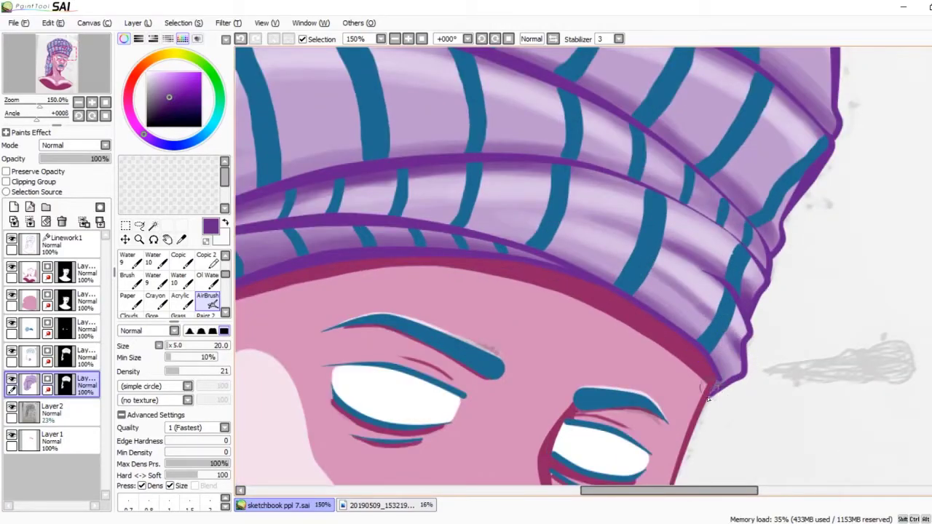
{"action": "mouse_move", "coordinate": [529, 252]}
{"action": "left_mouse_down"}
{"action": "mouse_move", "coordinate": [402, 218]}
{"action": "mouse_move", "coordinate": [236, 216]}
{"action": "left_mouse_up"}
Step: Deepen the shadows where the wrapped folds converge above the far temple with deep purple at size 20
{"action": "key", "text": "ctrl+plus"}
{"action": "key", "text": "ctrl+minus"}
{"action": "key", "text": "ctrl+minus"}
{"action": "key", "text": "ctrl+minus"}
{"action": "mouse_move", "coordinate": [699, 320]}
{"action": "left_mouse_down"}
{"action": "mouse_move", "coordinate": [561, 281]}
{"action": "mouse_move", "coordinate": [683, 249]}
{"action": "mouse_move", "coordinate": [779, 248]}
{"action": "left_mouse_up"}
{"action": "key", "text": "ctrl+plus"}
{"action": "key", "text": "ctrl+plus"}
{"action": "key", "text": "ctrl+plus"}
{"action": "key", "text": "ctrl+plus"}
Step: Airbrush deep purple shadows along the long diagonal fold lines crossing the middle of the turban at size 20
{"action": "key", "text": "ctrl+minus"}
{"action": "key", "text": "ctrl+minus"}
{"action": "key", "text": "ctrl+minus"}
{"action": "key", "text": "ctrl+plus"}
{"action": "key", "text": "ctrl+plus"}
{"action": "mouse_move", "coordinate": [721, 332]}
{"action": "left_mouse_down"}
{"action": "mouse_move", "coordinate": [677, 255]}
{"action": "mouse_move", "coordinate": [459, 102]}
{"action": "left_mouse_up"}
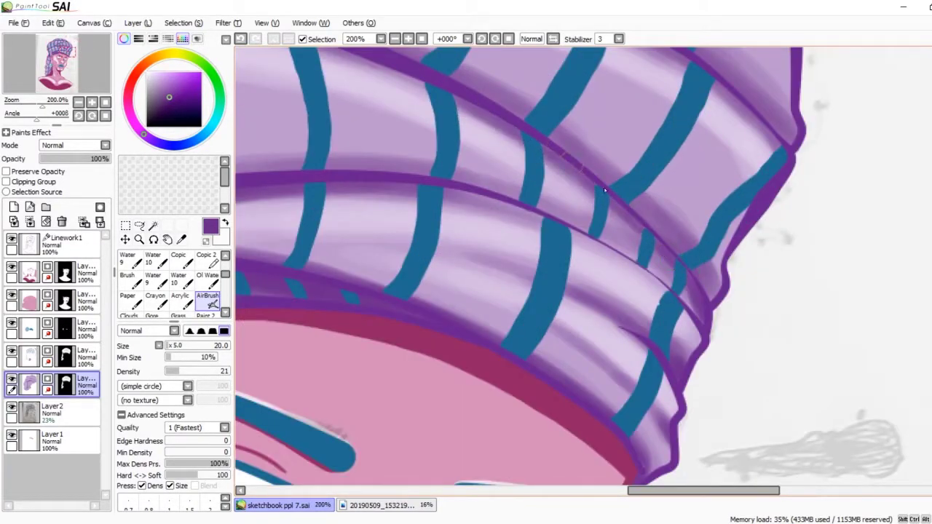
{"action": "key", "text": "ctrl+plus"}
{"action": "left_click_drag", "start_coordinate": [642, 188], "coordinate": [321, 80]}
{"action": "mouse_move", "coordinate": [872, 386]}
{"action": "left_mouse_down"}
{"action": "mouse_move", "coordinate": [623, 177]}
{"action": "mouse_move", "coordinate": [520, 129]}
{"action": "left_mouse_up"}
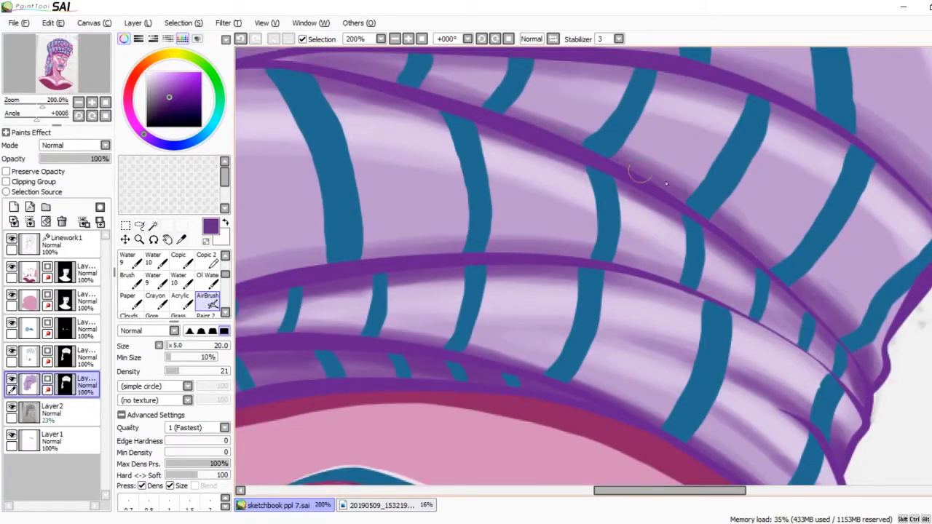
Step: Airbrush deep purple shadows at size 20 along the middle diagonal fold lines and where the wraps meet above the ear
{"action": "key", "text": "ctrl+plus"}
{"action": "key", "text": "ctrl+minus"}
{"action": "key", "text": "ctrl+minus"}
{"action": "key", "text": "ctrl+minus"}
{"action": "key", "text": "ctrl+minus"}
{"action": "mouse_move", "coordinate": [791, 210]}
{"action": "left_mouse_down"}
{"action": "mouse_move", "coordinate": [699, 123]}
{"action": "mouse_move", "coordinate": [531, 87]}
{"action": "left_mouse_up"}
{"action": "key", "text": "ctrl+plus"}
{"action": "key", "text": "ctrl+plus"}
{"action": "key", "text": "ctrl+plus"}
{"action": "key", "text": "ctrl+plus"}
{"action": "key", "text": "ctrl+minus"}
{"action": "key", "text": "ctrl+minus"}
{"action": "key", "text": "ctrl+plus"}
{"action": "left_click_drag", "start_coordinate": [415, 108], "coordinate": [512, 96]}
{"action": "key", "text": "ctrl+plus"}
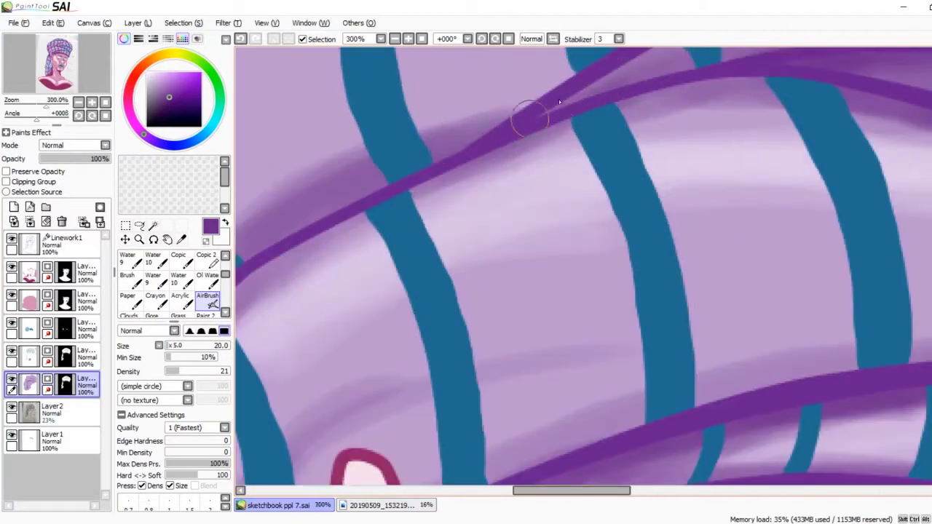
Step: Airbrush deep purple shadows along the underside of the upper diagonal fold and the edges of the wraps around it
{"action": "key", "text": "ctrl+minus"}
{"action": "key", "text": "ctrl+minus"}
{"action": "key", "text": "ctrl+minus"}
{"action": "key", "text": "ctrl+minus"}
{"action": "key", "text": "ctrl+plus"}
{"action": "left_click_drag", "start_coordinate": [735, 139], "coordinate": [853, 88]}
{"action": "key", "text": "ctrl+plus"}
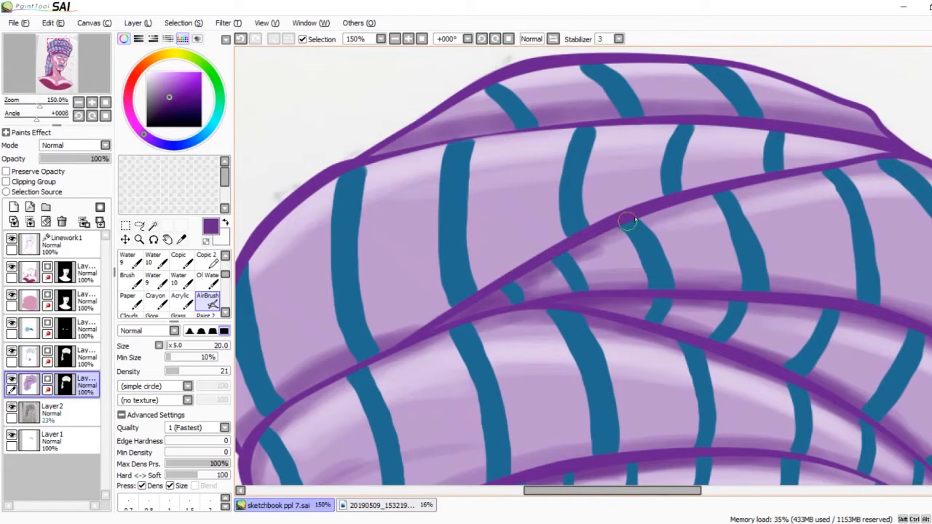
{"action": "left_click_drag", "start_coordinate": [612, 231], "coordinate": [874, 166]}
{"action": "mouse_move", "coordinate": [582, 247]}
{"action": "left_mouse_down"}
{"action": "mouse_move", "coordinate": [761, 191]}
{"action": "mouse_move", "coordinate": [873, 182]}
{"action": "mouse_move", "coordinate": [575, 131]}
{"action": "mouse_move", "coordinate": [361, 151]}
{"action": "left_mouse_up"}
Step: Deepen the shadows on the ear-side ends of the upper turban wraps with deep purple at size 20
{"action": "key", "text": "ctrl+minus"}
{"action": "key", "text": "ctrl+minus"}
{"action": "key", "text": "ctrl+plus"}
{"action": "key", "text": "ctrl+plus"}
{"action": "key", "text": "ctrl+plus"}
{"action": "key", "text": "ctrl+minus"}
{"action": "key", "text": "ctrl+minus"}
{"action": "key", "text": "ctrl+minus"}
{"action": "key", "text": "ctrl+plus"}
{"action": "key", "text": "ctrl+plus"}
{"action": "key", "text": "ctrl+plus"}
{"action": "left_click_drag", "start_coordinate": [342, 200], "coordinate": [554, 82]}
{"action": "scroll", "coordinate": [554, 82], "scroll_direction": "down", "scroll_amount": 2}
{"action": "mouse_move", "coordinate": [601, 131]}
{"action": "left_mouse_down"}
{"action": "mouse_move", "coordinate": [493, 181]}
{"action": "mouse_move", "coordinate": [470, 207]}
{"action": "left_mouse_up"}
{"action": "key", "text": "ctrl+minus"}
{"action": "key", "text": "ctrl+minus"}
{"action": "key", "text": "ctrl+minus"}
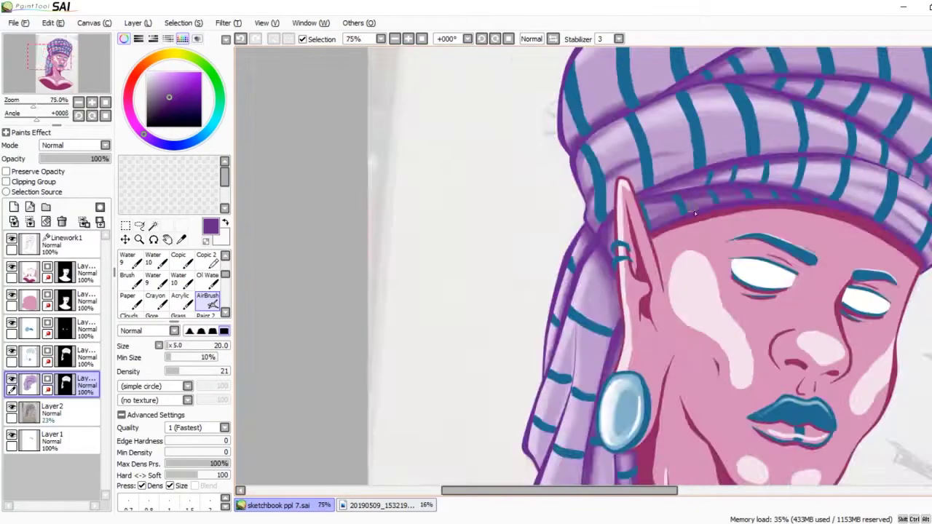
Step: Shade the fold edges of the cloth hanging behind the earring and the gathered knot beside the ear in deep purple
{"action": "key", "text": "ctrl+minus"}
{"action": "key", "text": "ctrl+minus"}
{"action": "key", "text": "ctrl+minus"}
{"action": "key", "text": "ctrl+plus"}
{"action": "key", "text": "ctrl+plus"}
{"action": "key", "text": "ctrl+plus"}
{"action": "key", "text": "ctrl+plus"}
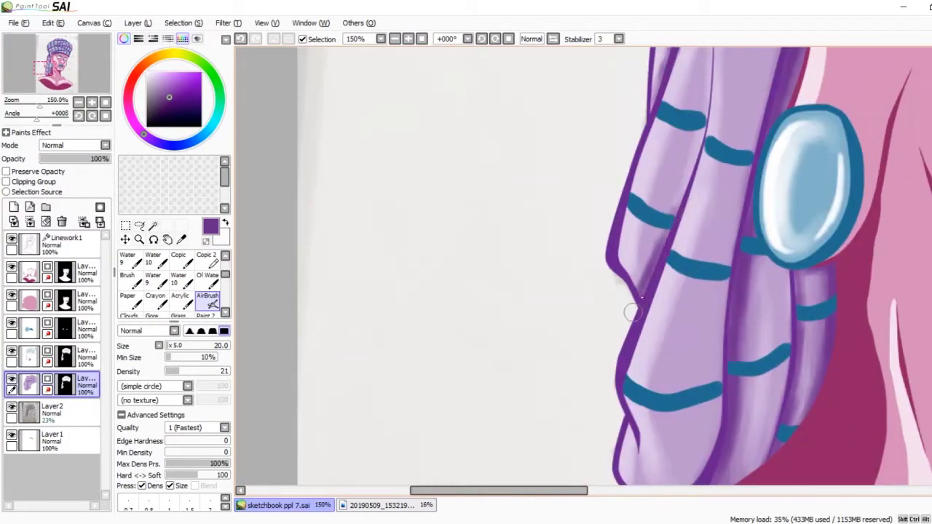
{"action": "left_click_drag", "start_coordinate": [703, 58], "coordinate": [683, 184]}
{"action": "left_click_drag", "start_coordinate": [705, 86], "coordinate": [693, 153]}
{"action": "key", "text": "ctrl+minus"}
{"action": "key", "text": "ctrl+minus"}
{"action": "key", "text": "ctrl+minus"}
{"action": "key", "text": "ctrl+minus"}
{"action": "key", "text": "ctrl+plus"}
{"action": "key", "text": "ctrl+plus"}
{"action": "key", "text": "ctrl+plus"}
{"action": "key", "text": "ctrl+plus"}
{"action": "key", "text": "ctrl+plus"}
{"action": "left_click_drag", "start_coordinate": [648, 286], "coordinate": [697, 389]}
{"action": "key", "text": "ctrl+minus"}
{"action": "key", "text": "ctrl+minus"}
{"action": "key", "text": "ctrl+minus"}
{"action": "key", "text": "ctrl+minus"}
{"action": "key", "text": "ctrl+plus"}
{"action": "key", "text": "ctrl+plus"}
{"action": "key", "text": "ctrl+plus"}
{"action": "key", "text": "ctrl+plus"}
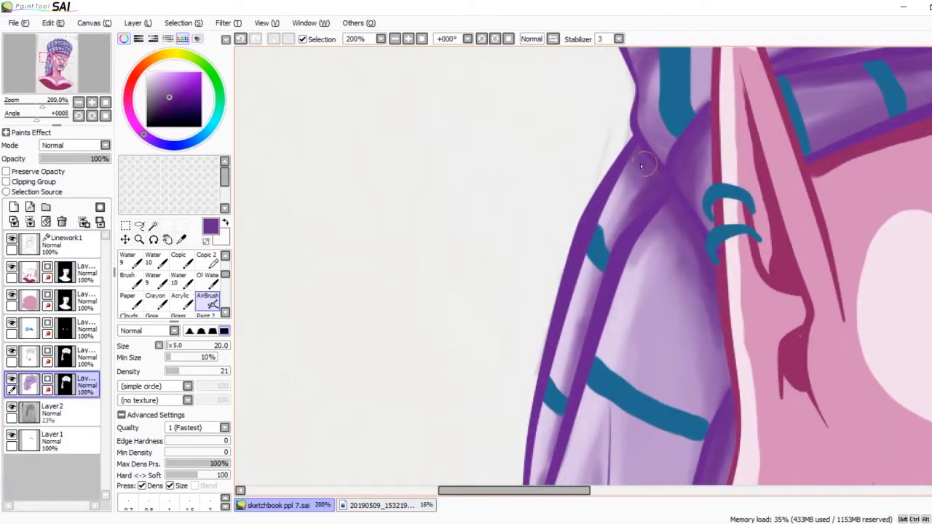
Step: Airbrush a deep purple shadow along the long diagonal fold rising across the upper turban at size 20
{"action": "key", "text": "ctrl+minus"}
{"action": "key", "text": "ctrl+minus"}
{"action": "key", "text": "ctrl+plus"}
{"action": "key", "text": "ctrl+plus"}
{"action": "key", "text": "ctrl+minus"}
{"action": "key", "text": "ctrl+minus"}
{"action": "key", "text": "ctrl+minus"}
{"action": "key", "text": "ctrl+minus"}
{"action": "key", "text": "ctrl+plus"}
{"action": "key", "text": "ctrl+plus"}
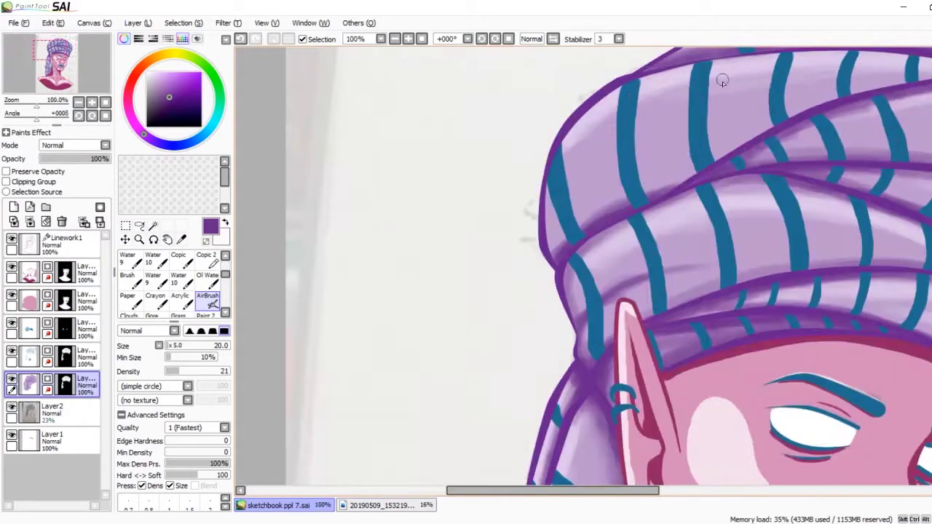
{"action": "key", "text": "ctrl+minus"}
{"action": "key", "text": "ctrl+minus"}
{"action": "key", "text": "ctrl+minus"}
{"action": "key", "text": "ctrl+plus"}
{"action": "key", "text": "ctrl+plus"}
{"action": "key", "text": "ctrl+plus"}
{"action": "mouse_move", "coordinate": [370, 440]}
{"action": "left_mouse_down"}
{"action": "mouse_move", "coordinate": [491, 333]}
{"action": "mouse_move", "coordinate": [368, 426]}
{"action": "mouse_move", "coordinate": [641, 280]}
{"action": "left_mouse_up"}
Step: Enlarge the airbrush and sweep broad soft strokes across the turban's upper wraps with a colour sampled from the artwork
{"action": "left_click", "coordinate": [573, 121], "text": "alt"}
{"action": "key", "text": "bracketright"}
{"action": "key", "text": "bracketright"}
{"action": "key", "text": "bracketright"}
{"action": "key", "text": "bracketright"}
{"action": "key", "text": "ctrl+minus"}
{"action": "key", "text": "ctrl+minus"}
{"action": "key", "text": "ctrl+minus"}
{"action": "key", "text": "bracketright"}
{"action": "key", "text": "bracketright"}
{"action": "key", "text": "bracketright"}
{"action": "key", "text": "bracketright"}
{"action": "key", "text": "bracketright"}
{"action": "mouse_move", "coordinate": [455, 212]}
{"action": "left_mouse_down"}
{"action": "mouse_move", "coordinate": [576, 169]}
{"action": "mouse_move", "coordinate": [827, 198]}
{"action": "left_mouse_up"}
{"action": "key", "text": "bracketright"}
{"action": "key", "text": "bracketright"}
{"action": "mouse_move", "coordinate": [810, 288]}
{"action": "left_mouse_down"}
{"action": "mouse_move", "coordinate": [688, 270]}
{"action": "mouse_move", "coordinate": [553, 268]}
{"action": "left_mouse_up"}
Step: Airbrush a soft purple shadow above the upper diagonal fold line with the sampled purple, reducing the brush to size 25
{"action": "key", "text": "ctrl+plus"}
{"action": "key", "text": "ctrl+plus"}
{"action": "key", "text": "ctrl+plus"}
{"action": "left_click", "coordinate": [483, 245], "text": "alt"}
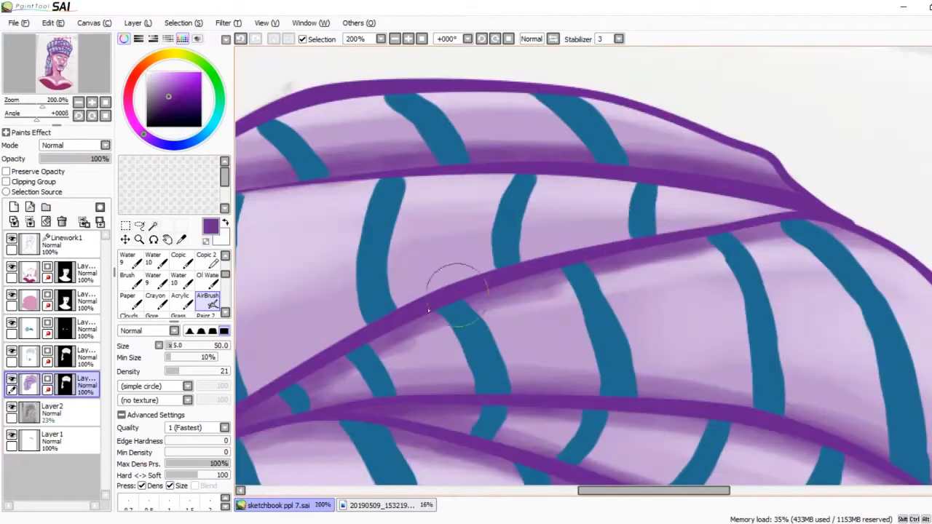
{"action": "key", "text": "ctrl+minus"}
{"action": "key", "text": "bracketleft"}
{"action": "key", "text": "bracketleft"}
{"action": "mouse_move", "coordinate": [362, 332]}
{"action": "left_mouse_down"}
{"action": "mouse_move", "coordinate": [770, 197]}
{"action": "mouse_move", "coordinate": [514, 261]}
{"action": "left_mouse_up"}
{"action": "key", "text": "bracketleft"}
{"action": "key", "text": "bracketleft"}
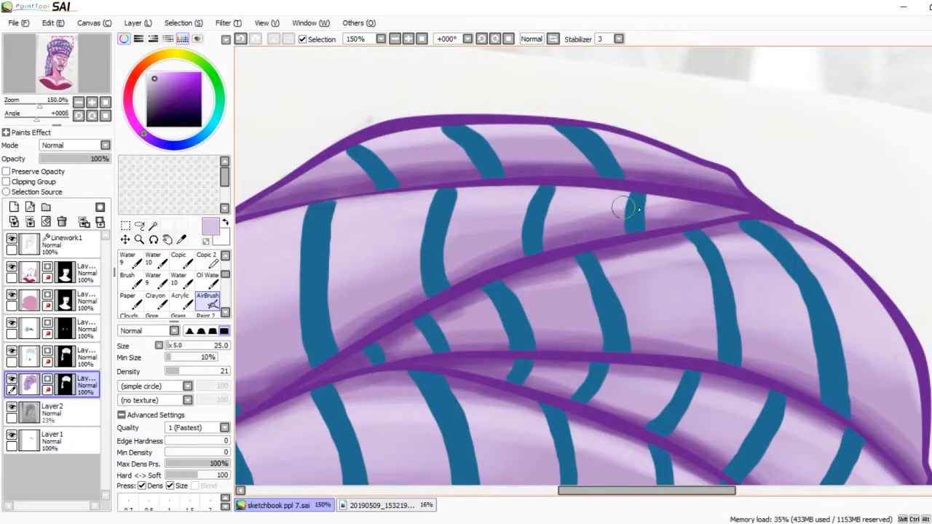
{"action": "key", "text": "ctrl+minus"}
{"action": "key", "text": "ctrl+minus"}
{"action": "key", "text": "ctrl+minus"}
{"action": "key", "text": "ctrl+minus"}
{"action": "left_click", "coordinate": [18, 23]}
{"action": "key", "text": "Escape"}
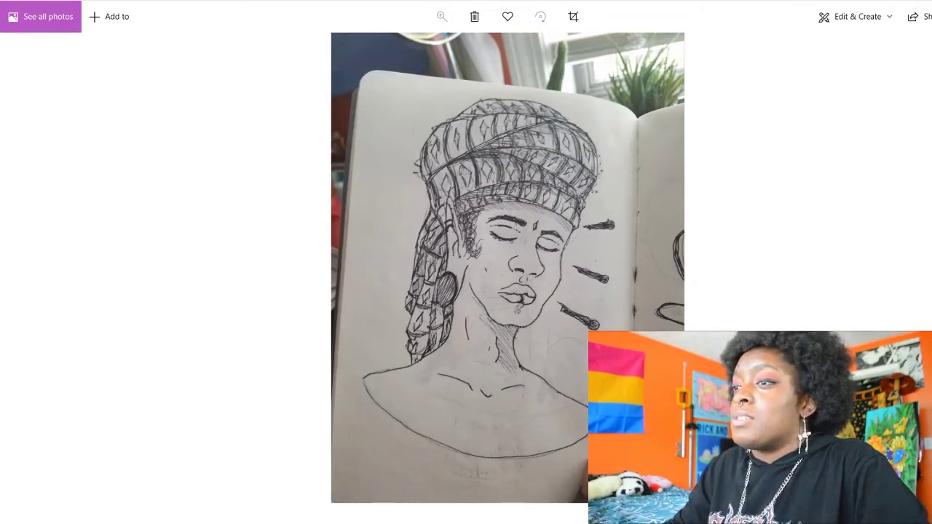
Step: View the finished coloured portrait after the original sketch photo in the photo viewer
{"action": "key", "text": "Right"}
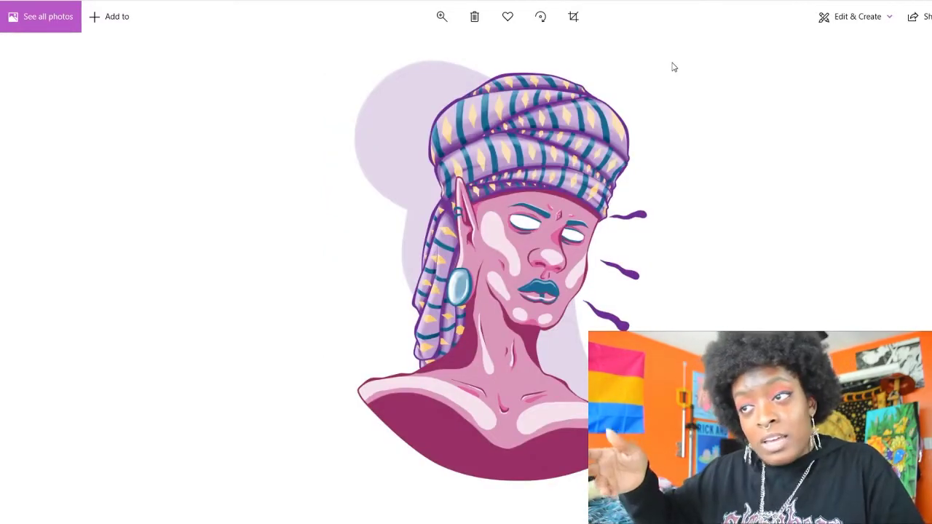